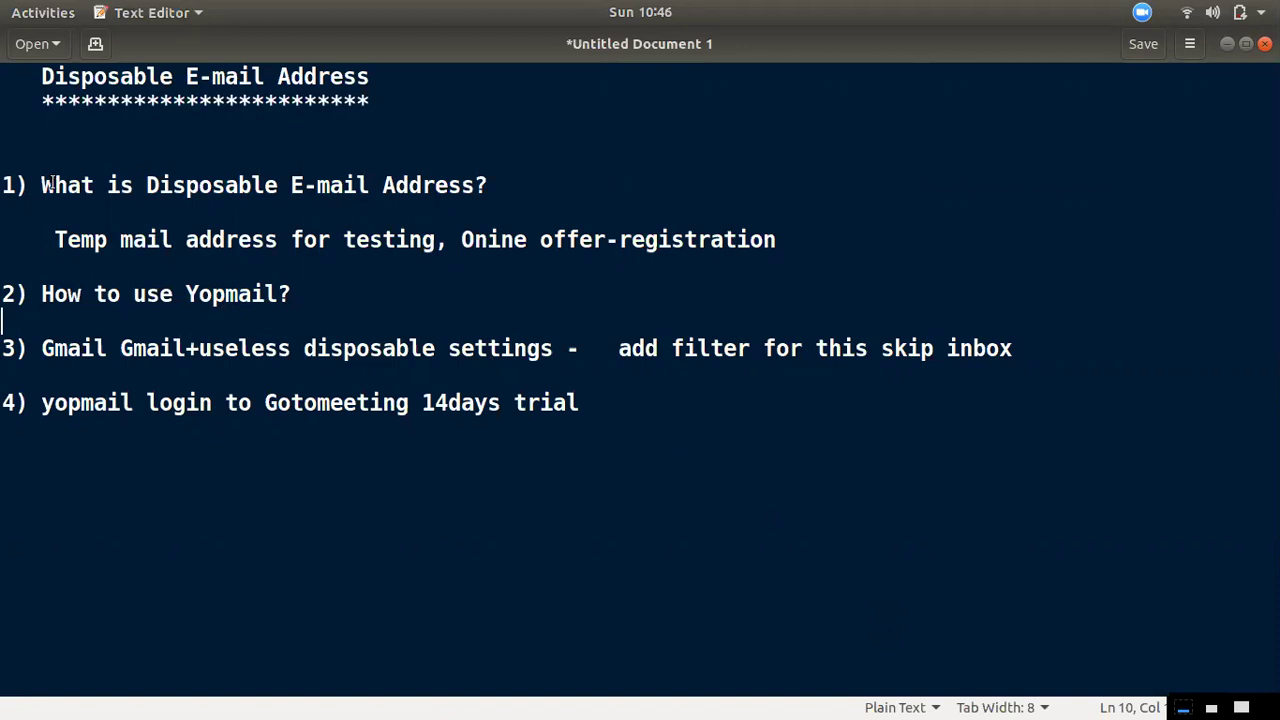
Highlight the first question, point 4's days-trial wording and the temp mail explanation in the gedit notes
left_click_drag(57, 186, 491, 191)
left_click(504, 196)
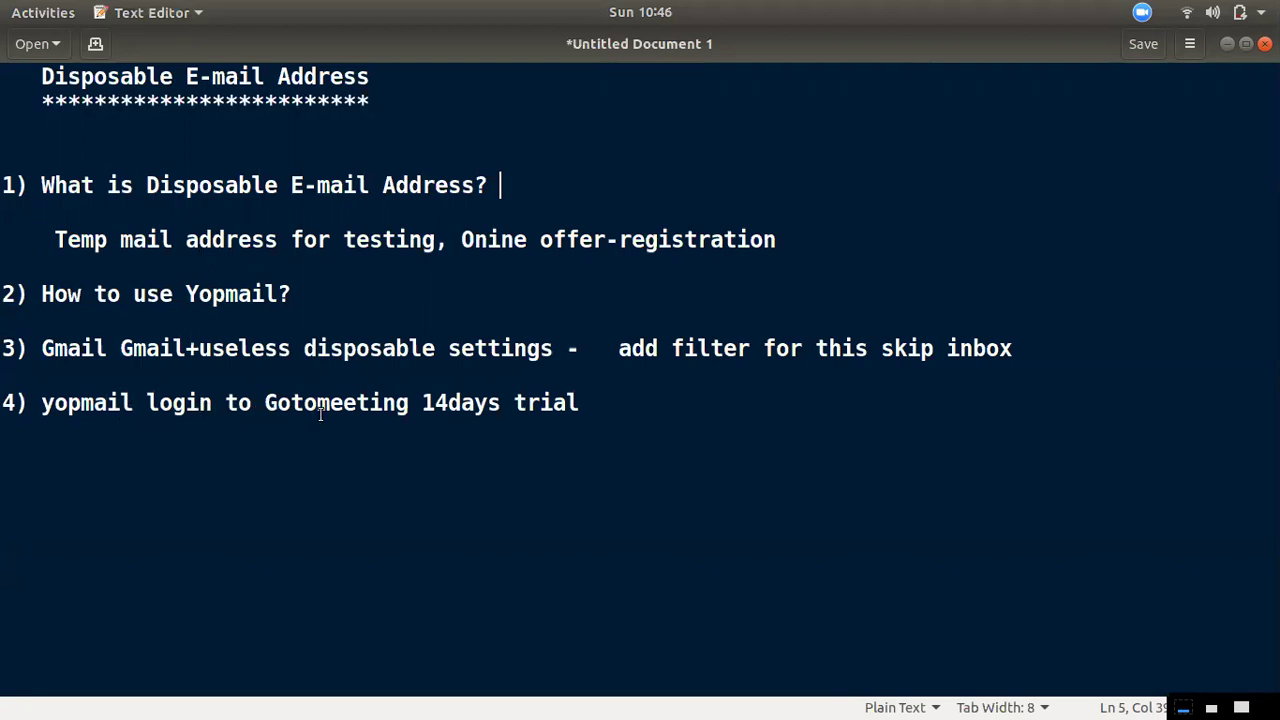
left_click_drag(448, 404, 540, 418)
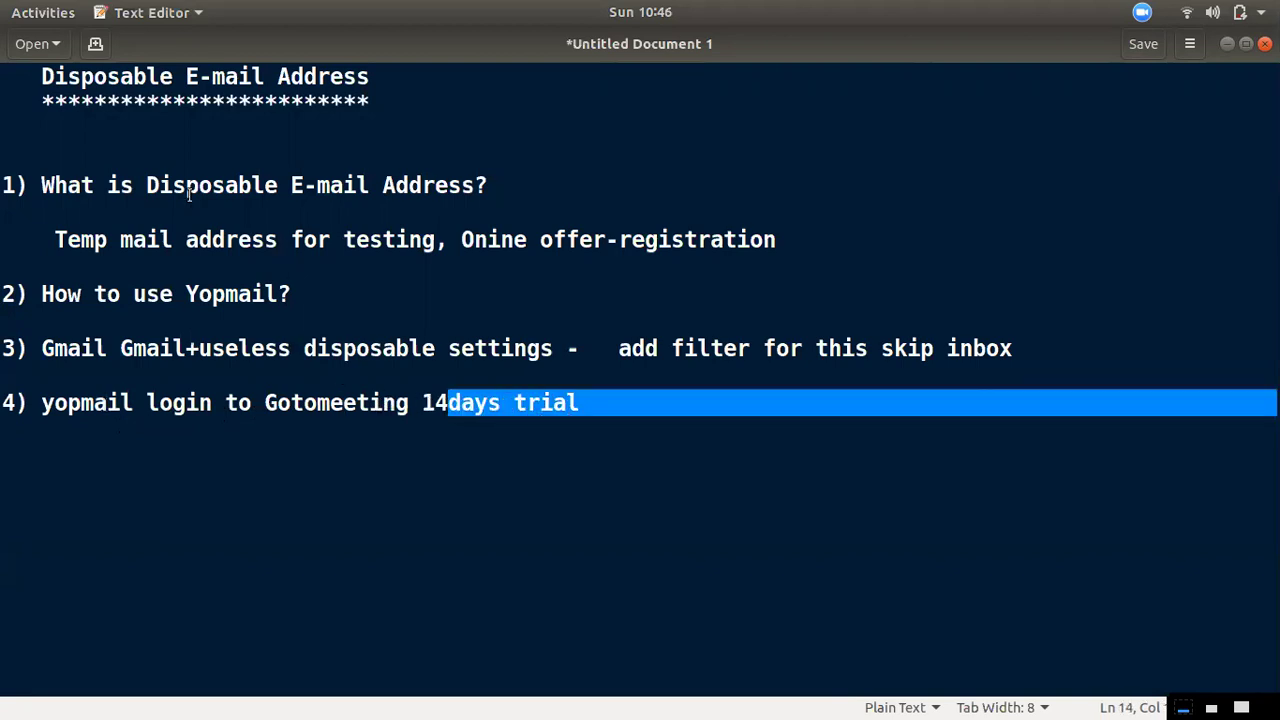
left_click(364, 464)
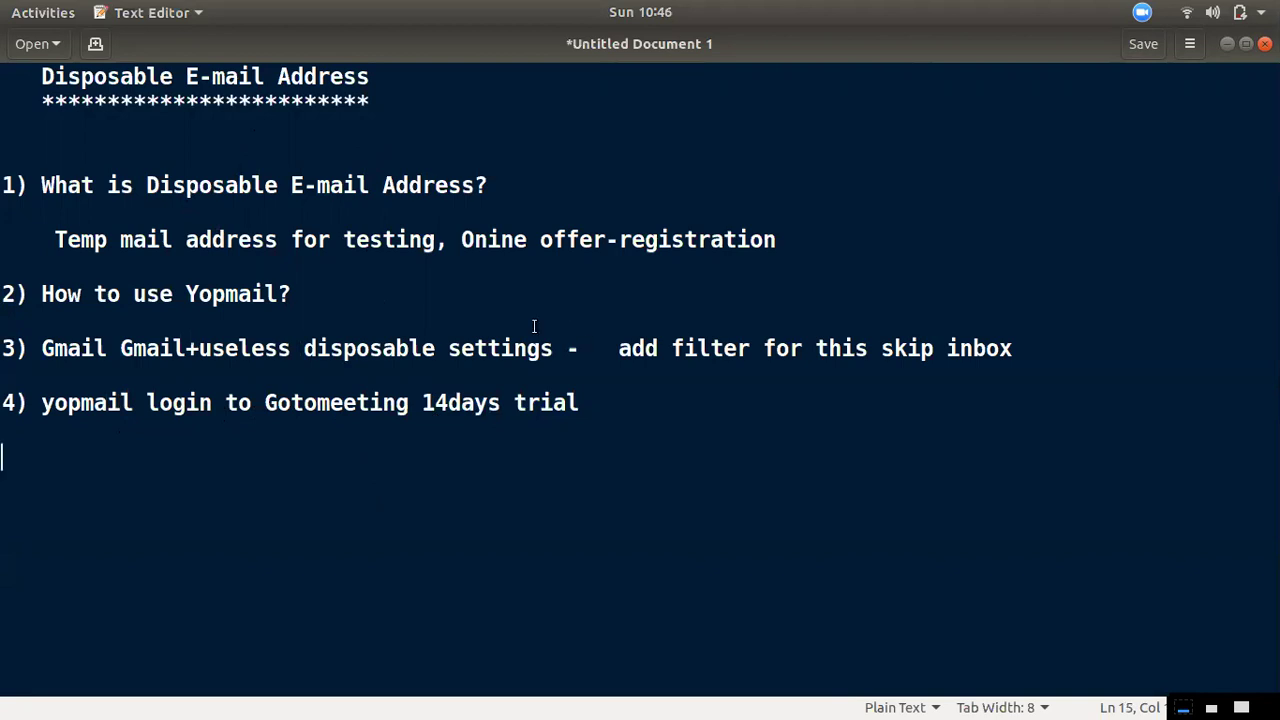
left_click_drag(708, 240, 400, 214)
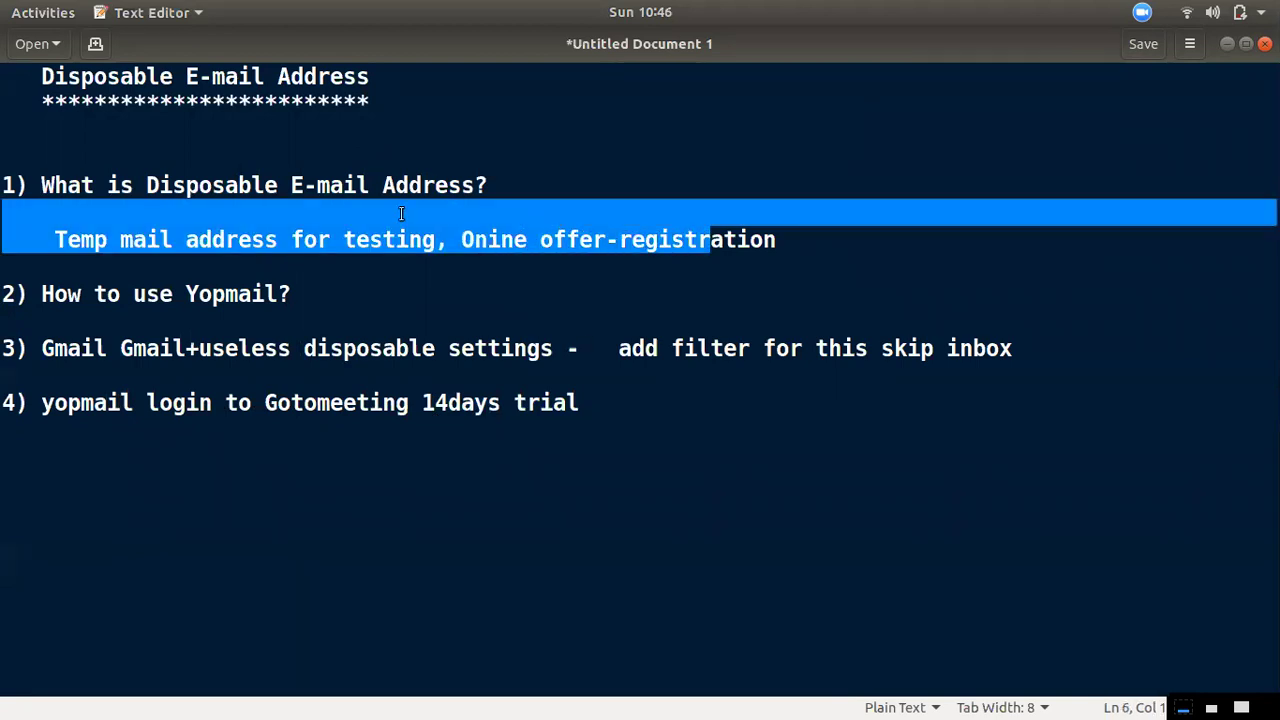
left_click(290, 293)
left_click_drag(750, 240, 240, 222)
left_click(230, 224)
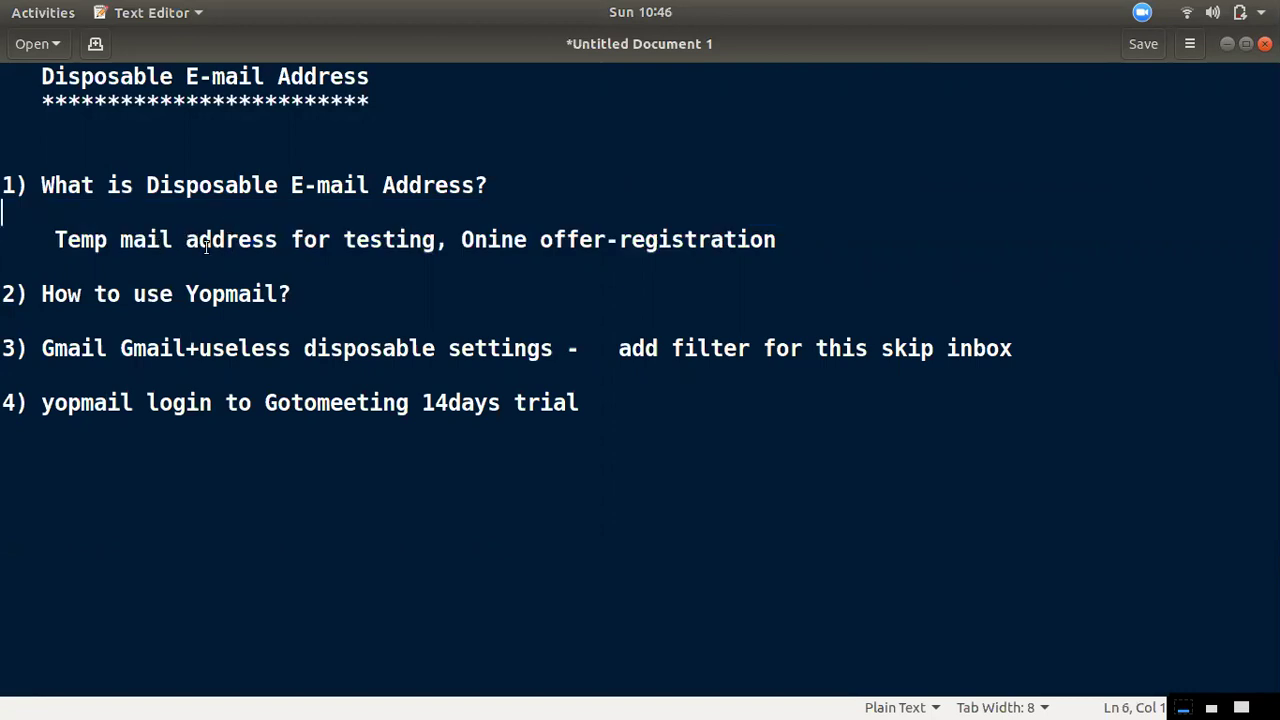
Highlight the testing and offer-registration phrases and Yopmail in point 2, then return to the Wikipedia article
left_click_drag(380, 240, 145, 245)
left_click_drag(548, 242, 686, 248)
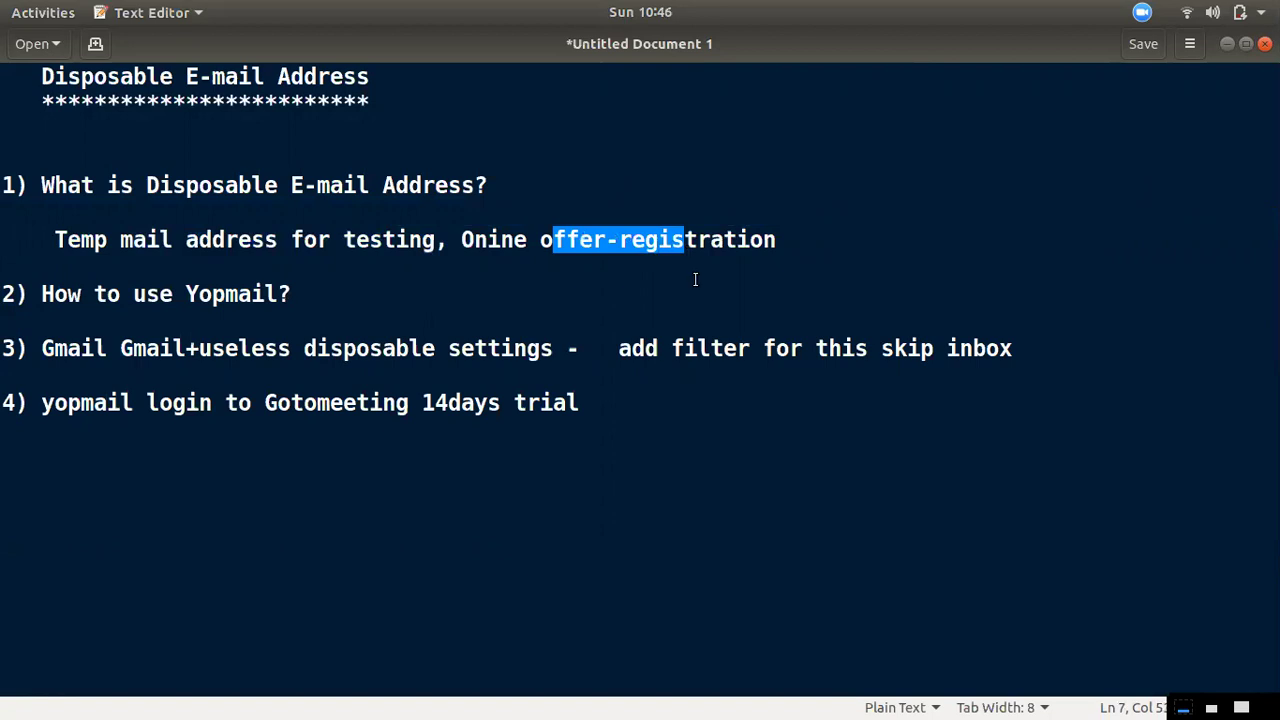
left_click(696, 280)
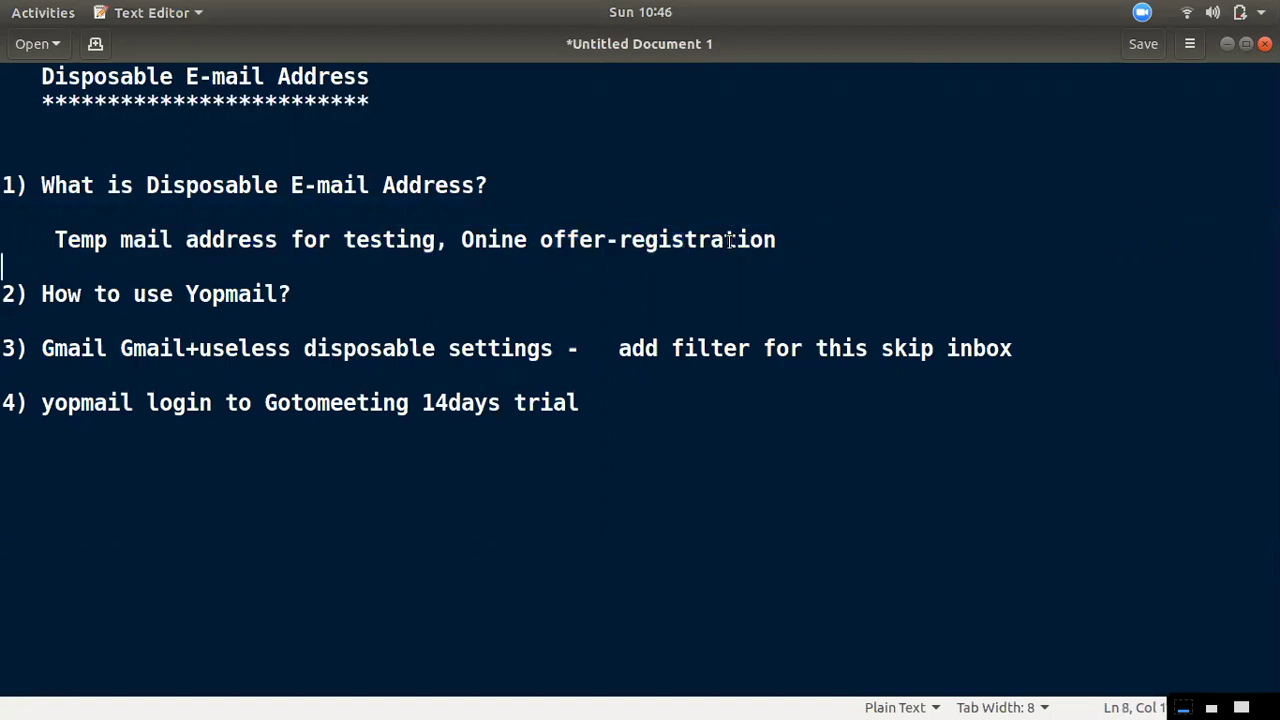
left_click_drag(795, 249, 483, 232)
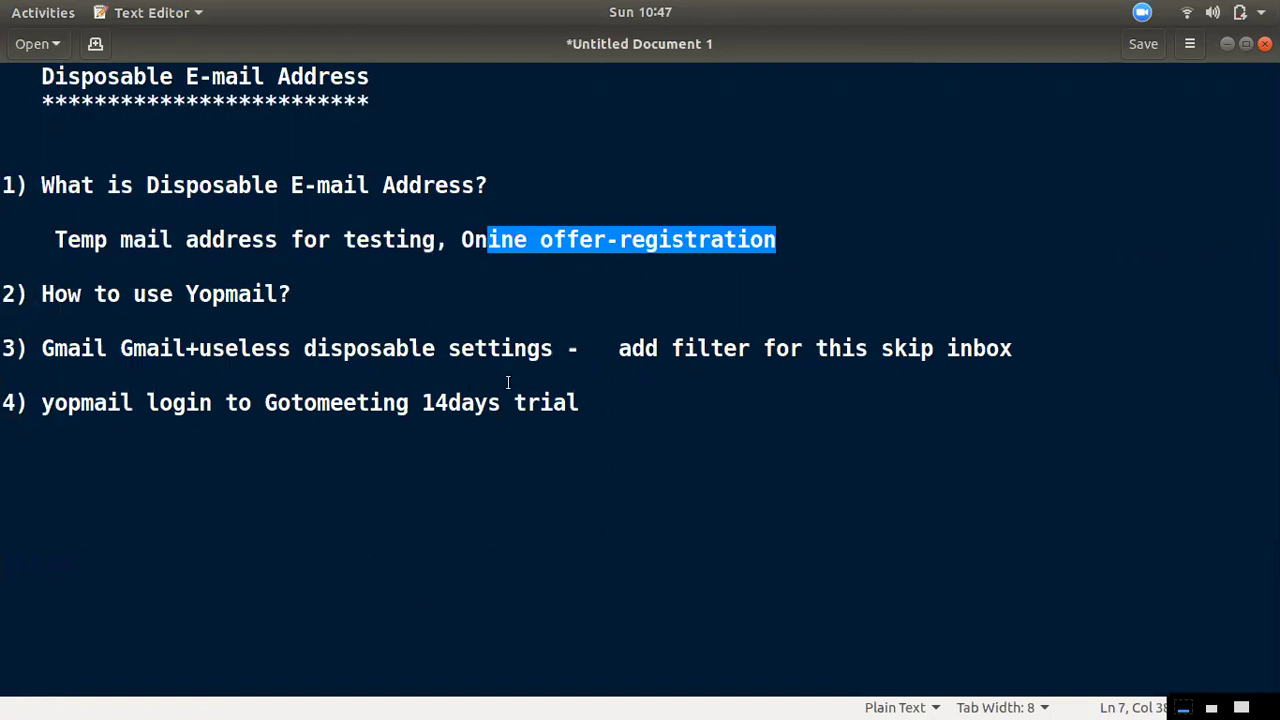
left_click(514, 270)
left_click_drag(697, 238, 480, 222)
left_click(440, 291)
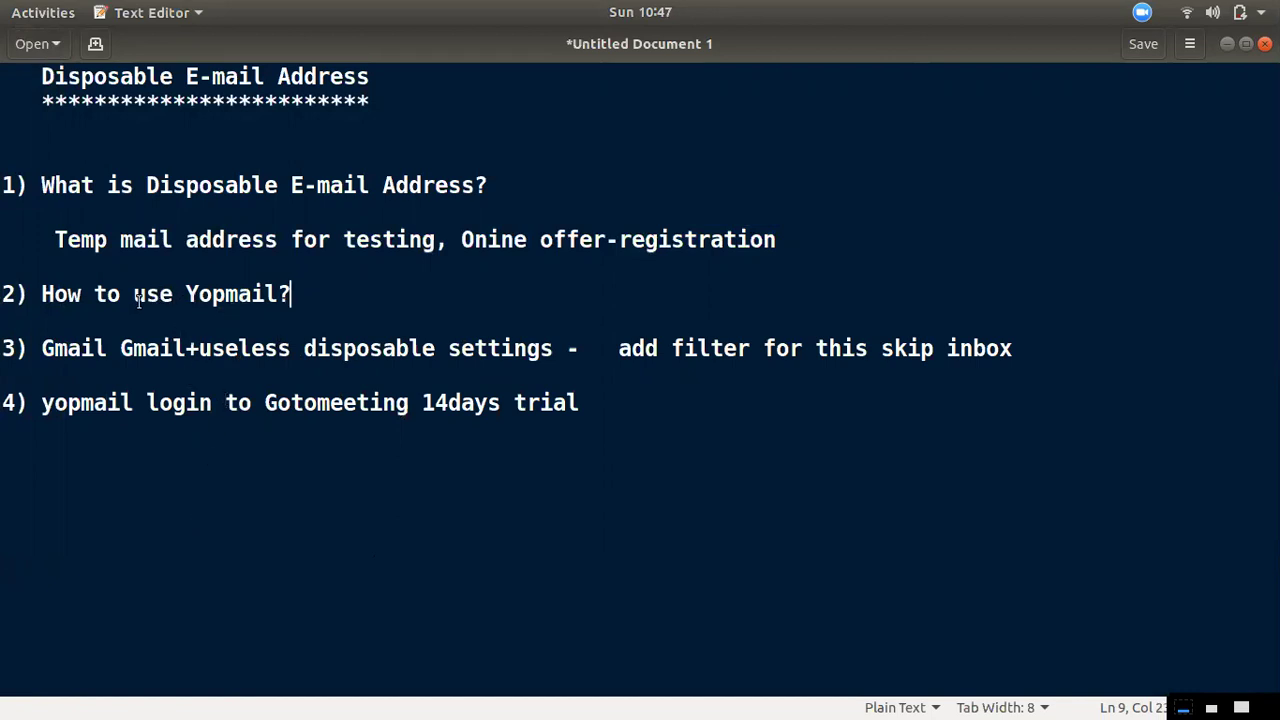
left_click_drag(263, 293, 185, 293)
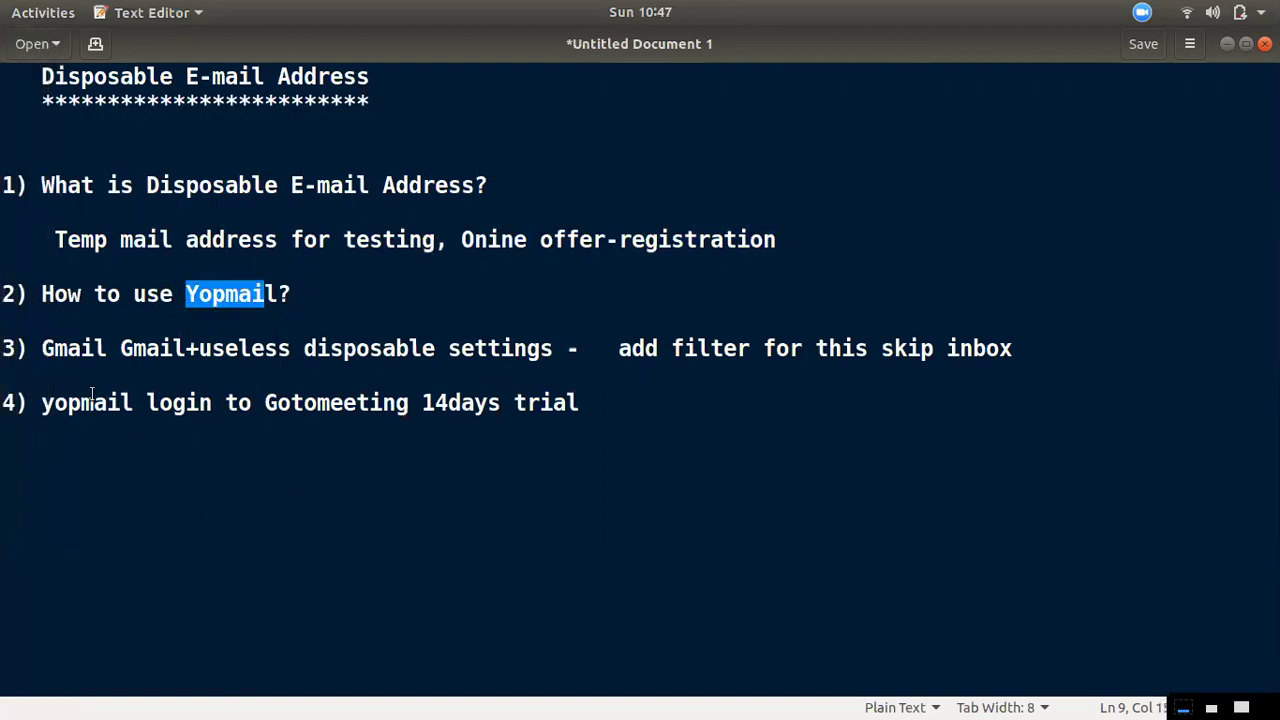
left_click(26, 47)
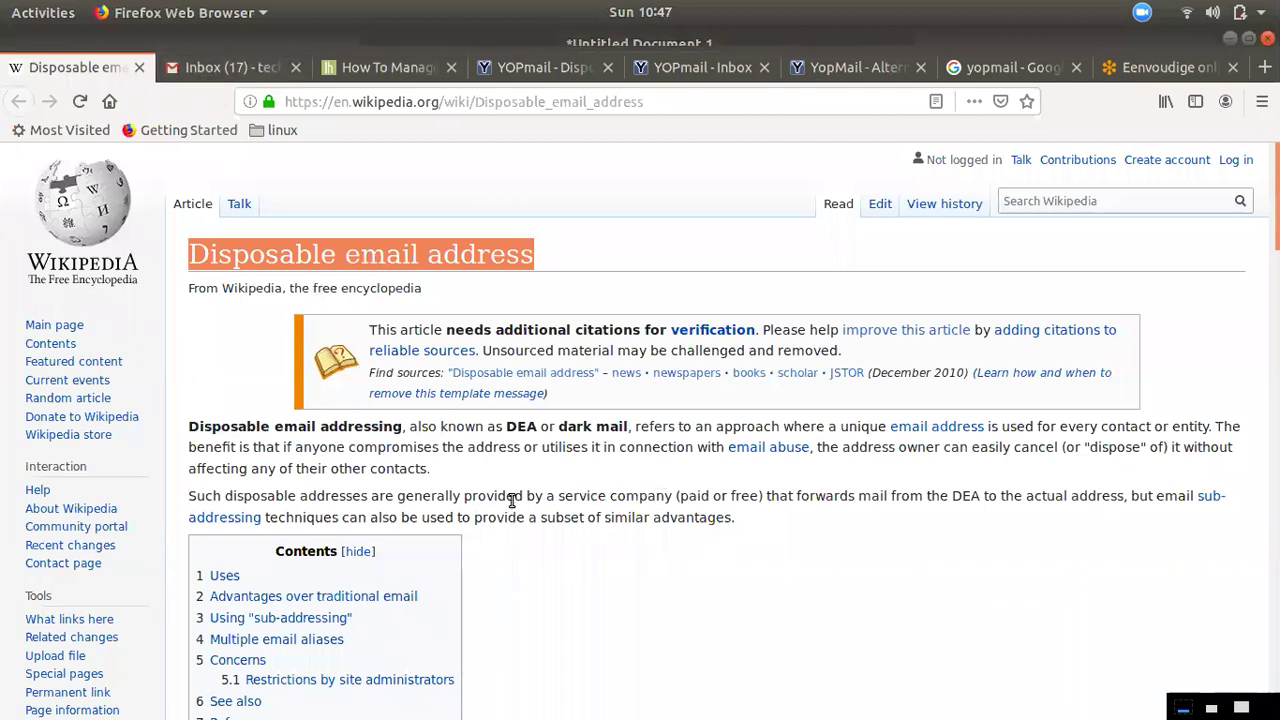
Scroll the Wikipedia article, then move through the Lifehacker article to the YOPmail home page
scroll(647, 543, "down", 2)
scroll(647, 543, "down", 1)
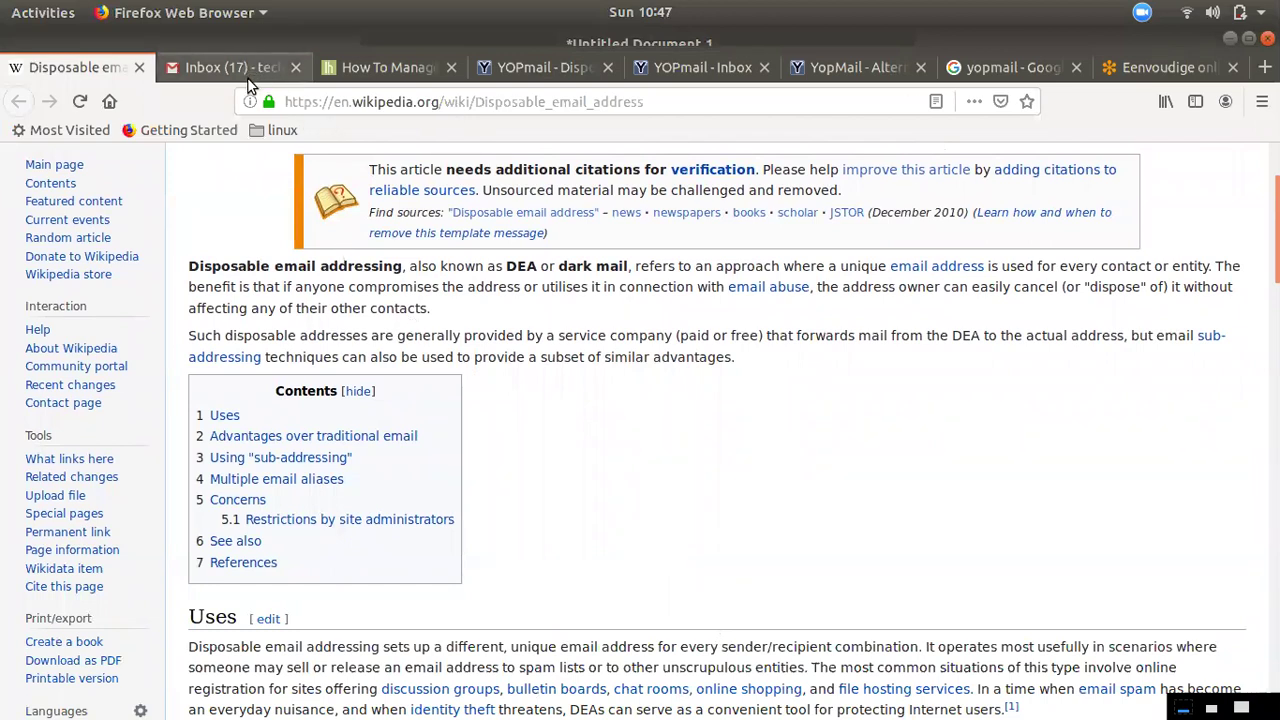
left_click(352, 70)
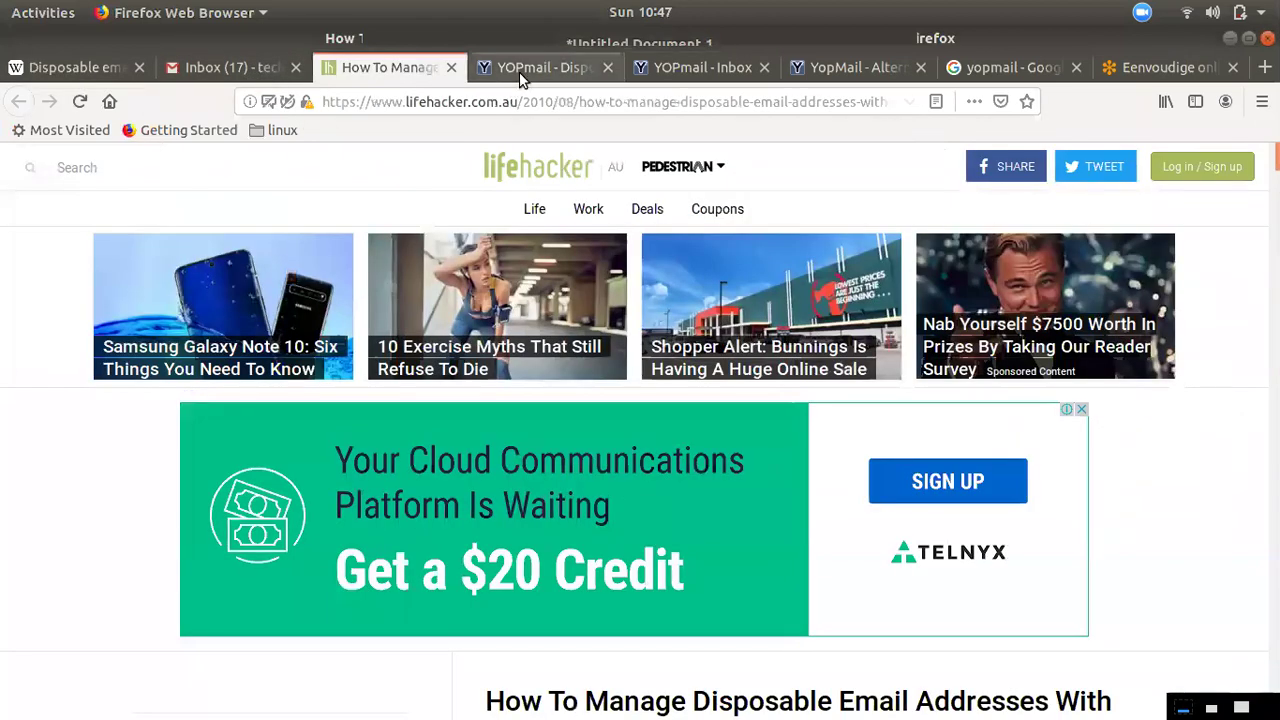
left_click(516, 70)
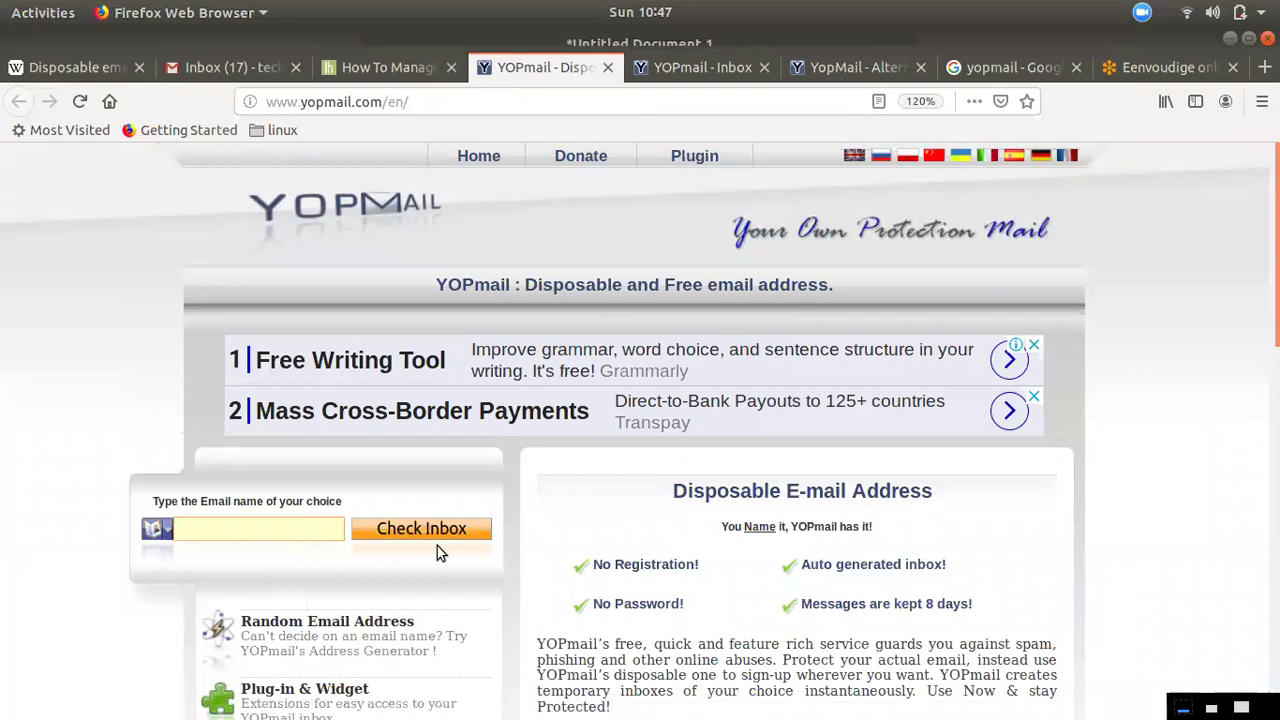
scroll(748, 500, "down", 2)
scroll(572, 242, "up", 2)
scroll(700, 540, "down", 2)
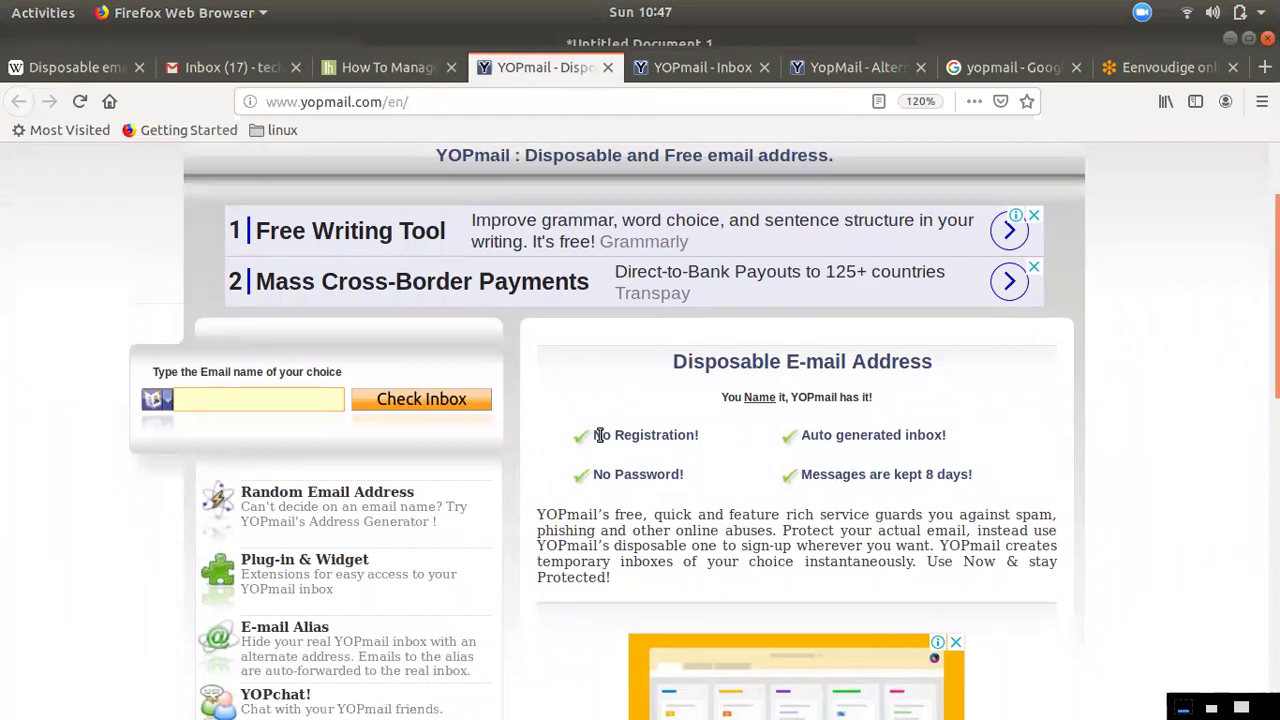
left_click_drag(604, 435, 698, 452)
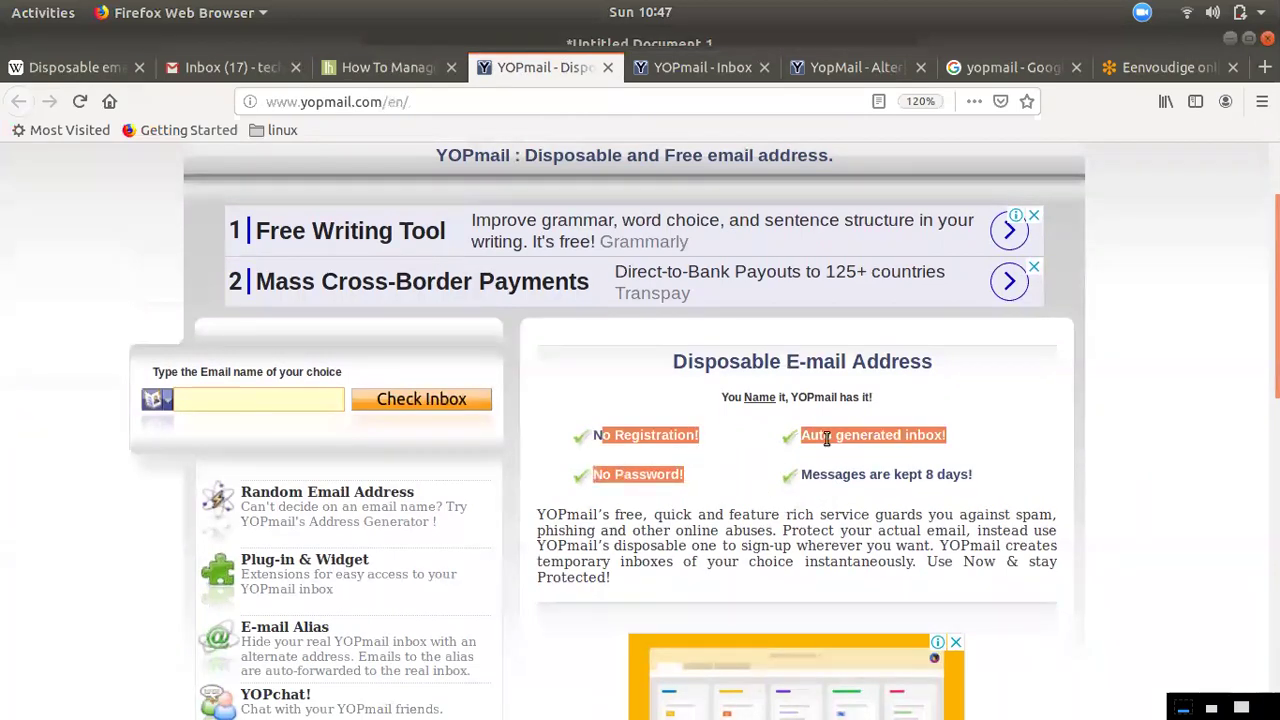
left_click(757, 500)
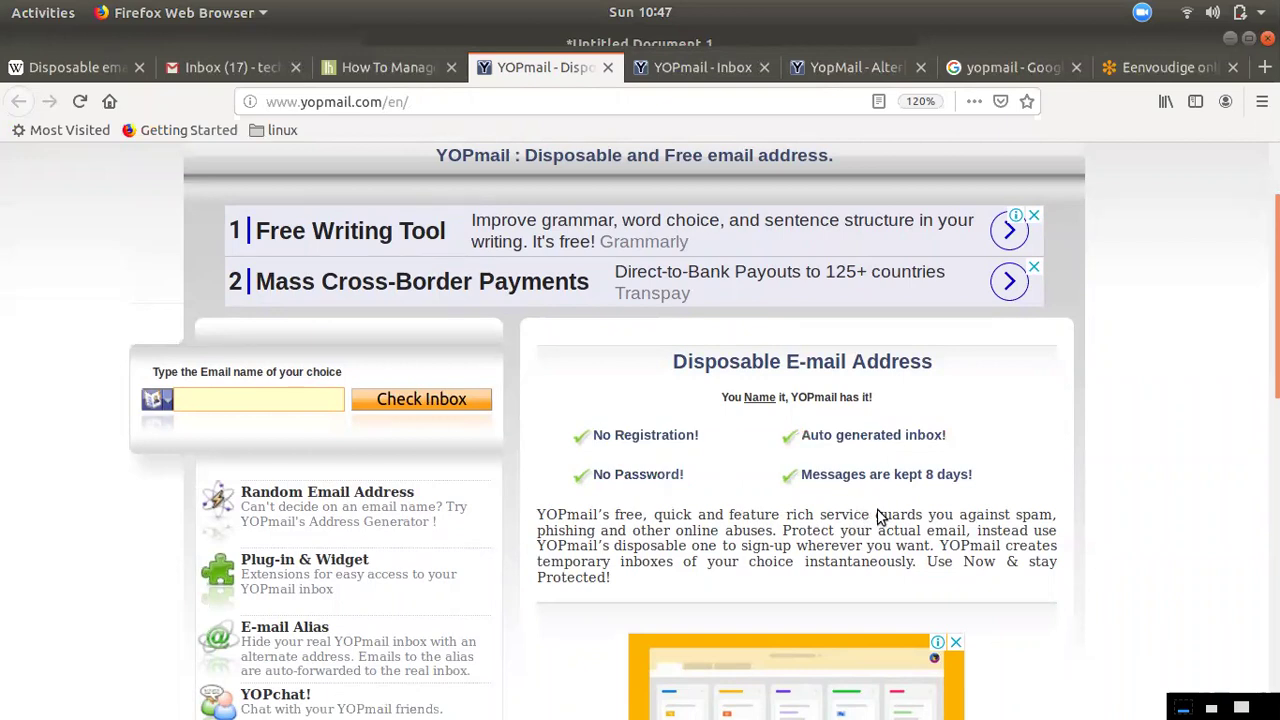
left_click_drag(955, 474, 888, 475)
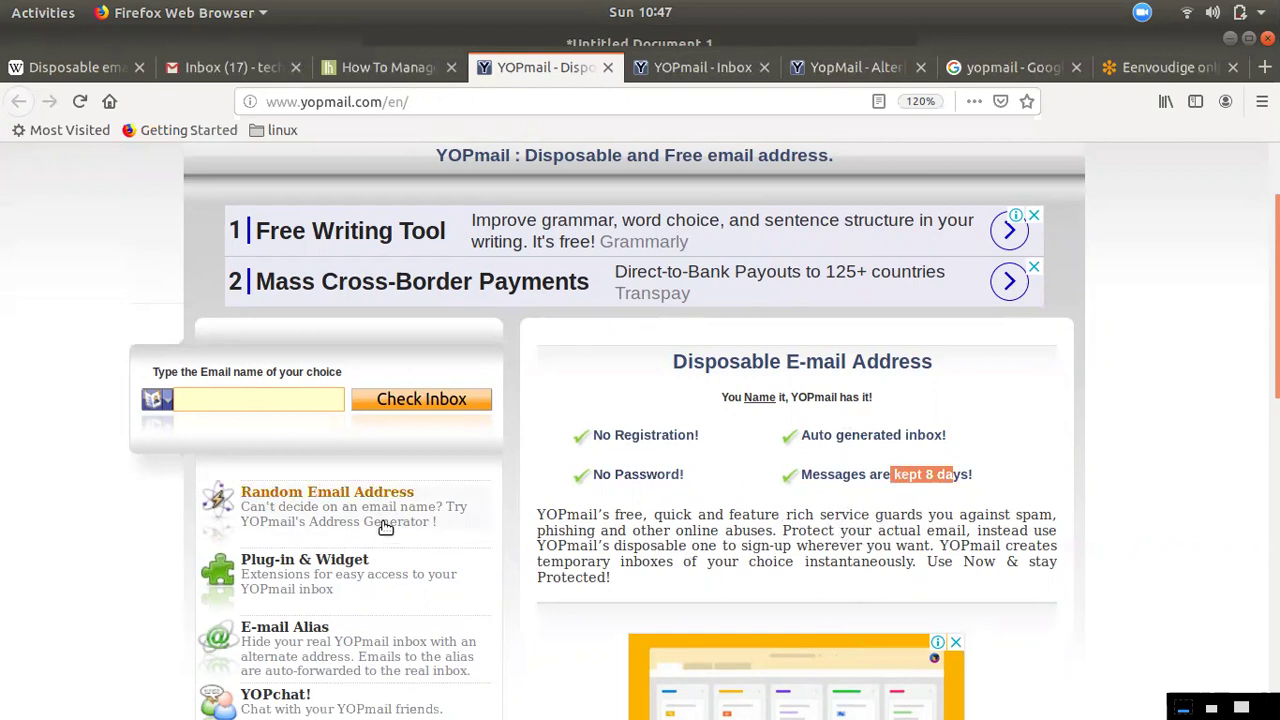
left_click(306, 391)
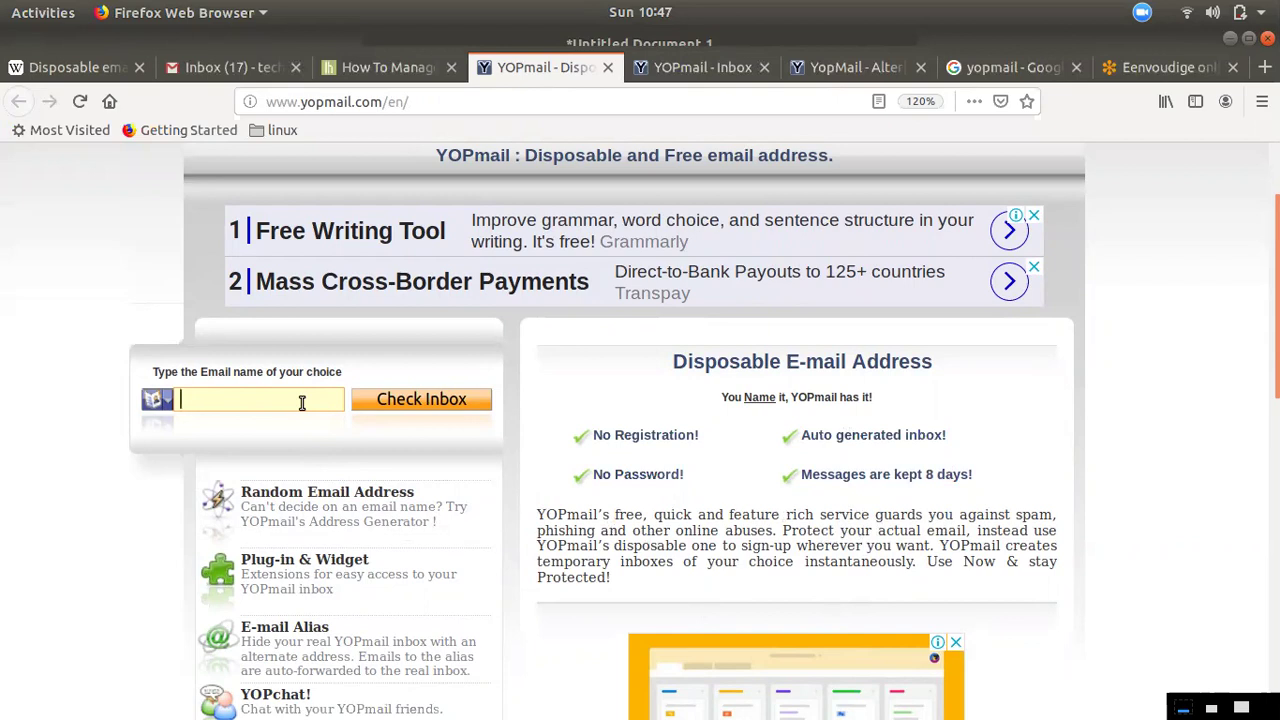
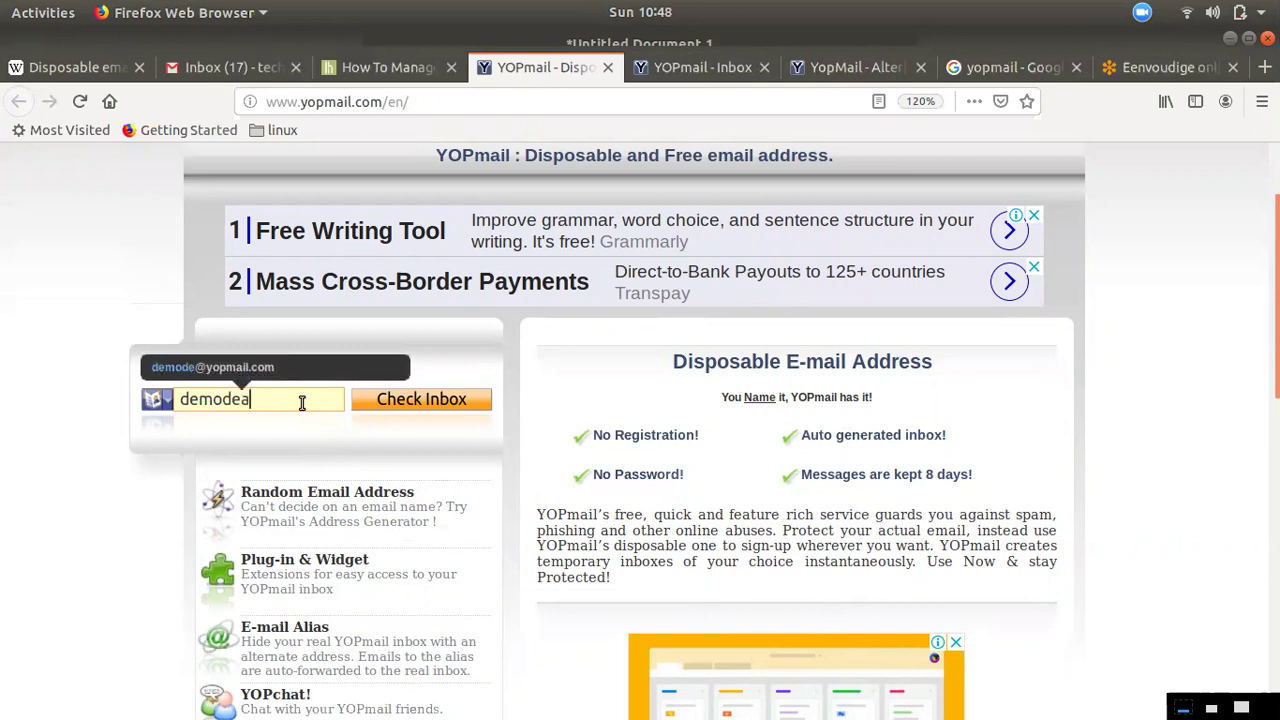
left_click(390, 400)
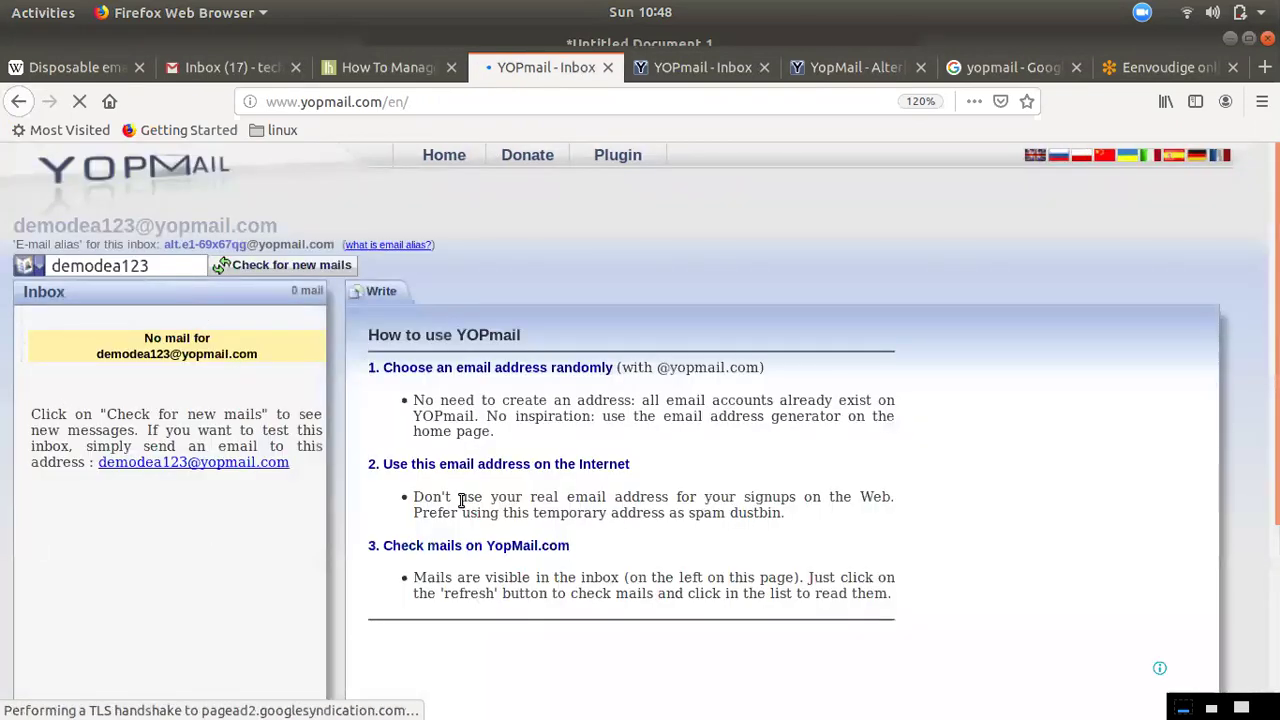
left_click(381, 300)
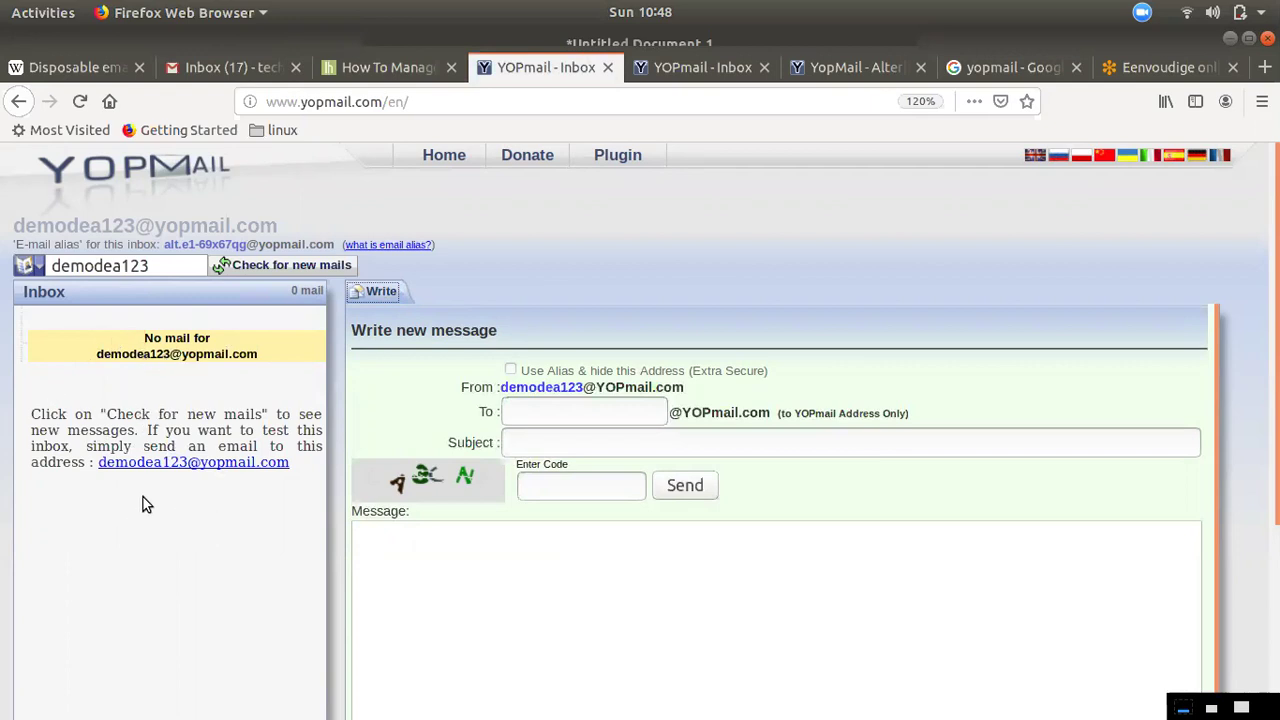
double_click(170, 266)
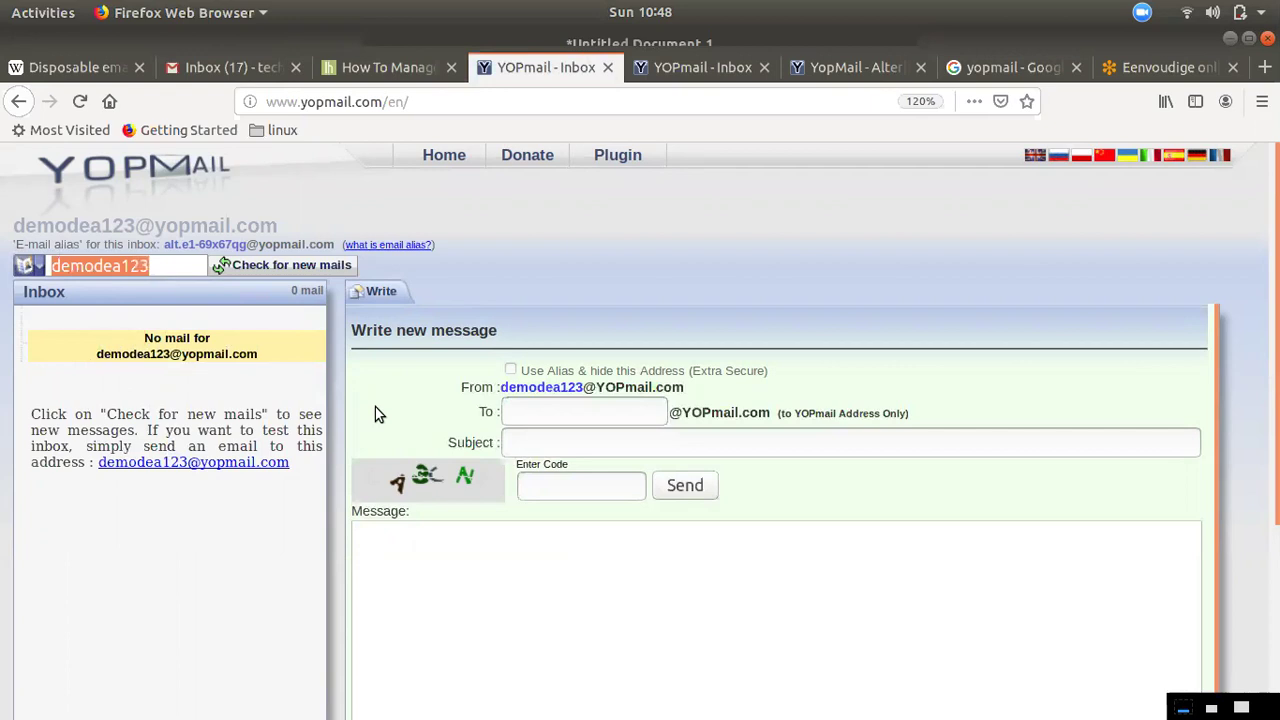
Load the techforall inbox, picked from the autocomplete suggestions
type("te")
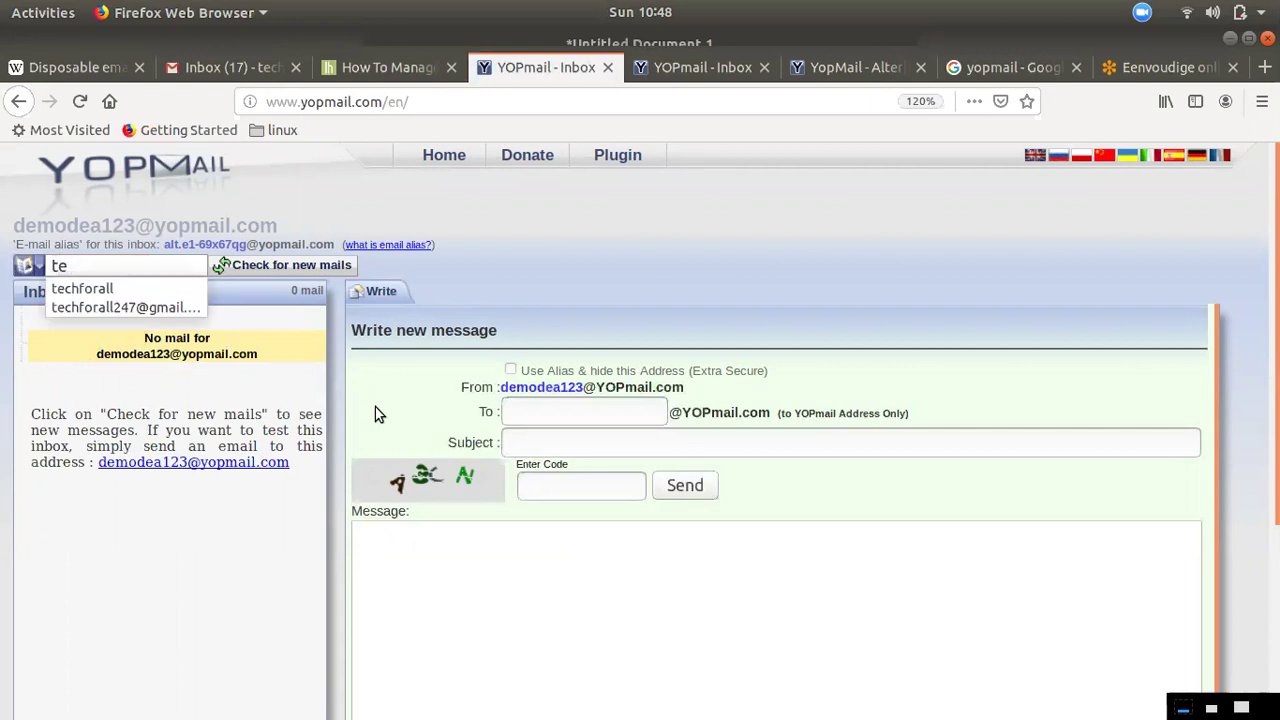
left_click(126, 291)
left_click(258, 268)
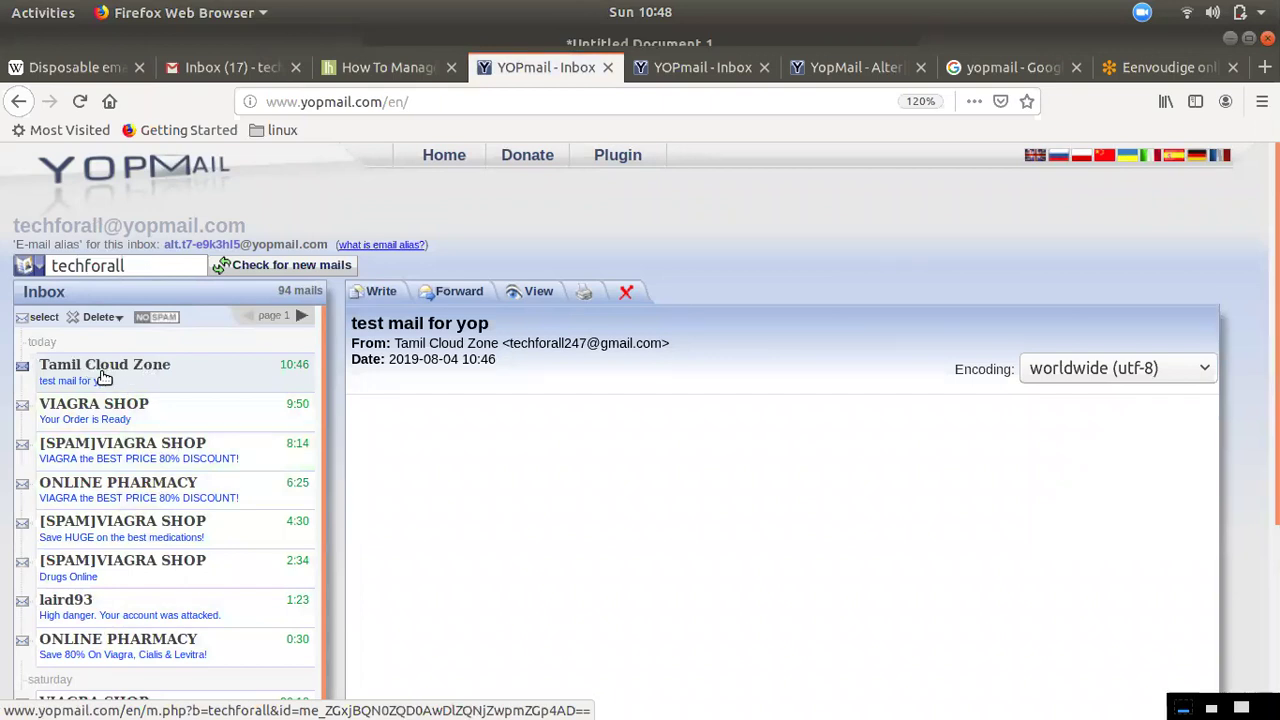
Delete the 9:50 VIAGRA SHOP spam message from the techforall inbox
scroll(134, 543, "down", 1)
scroll(150, 590, "down", 3)
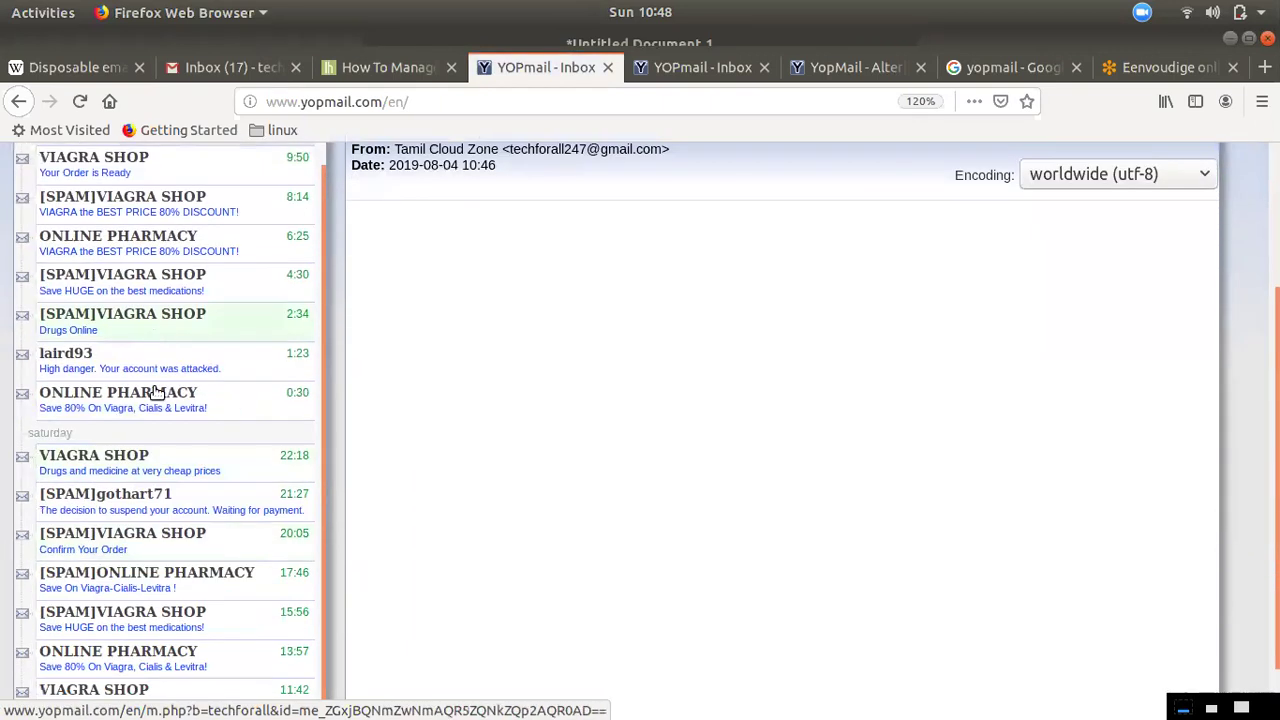
scroll(177, 549, "up", 3)
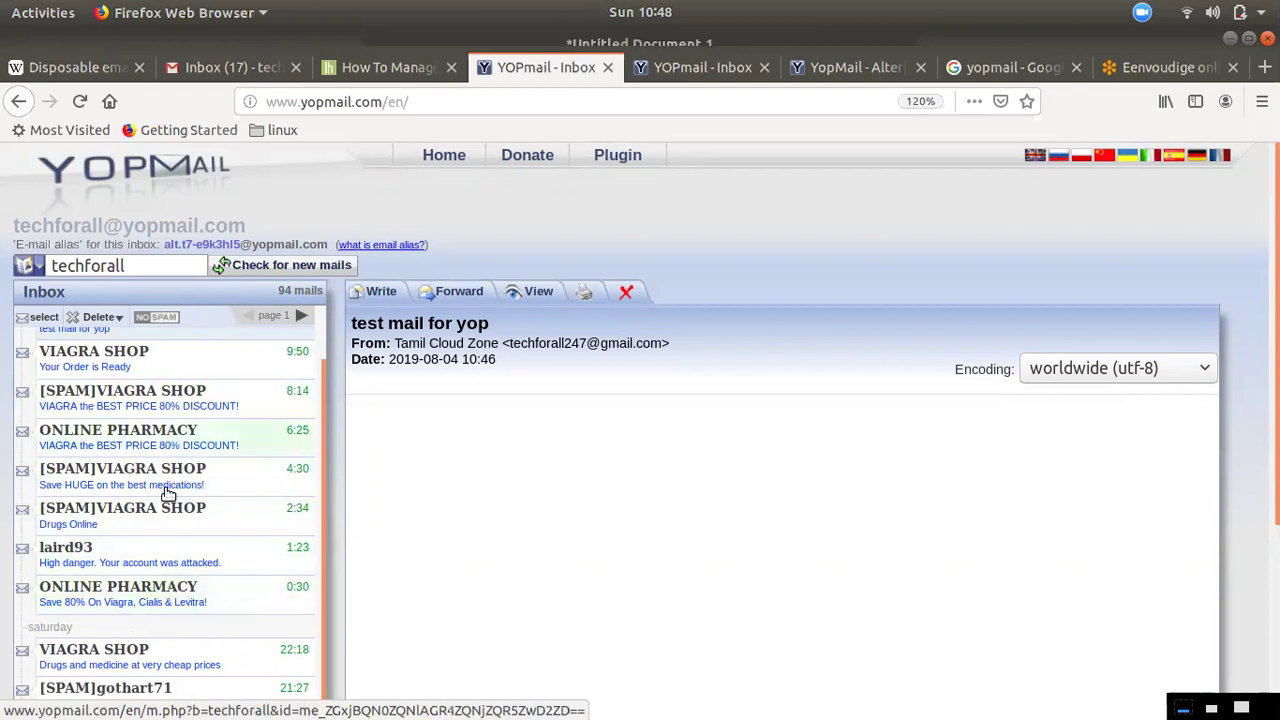
left_click(137, 360)
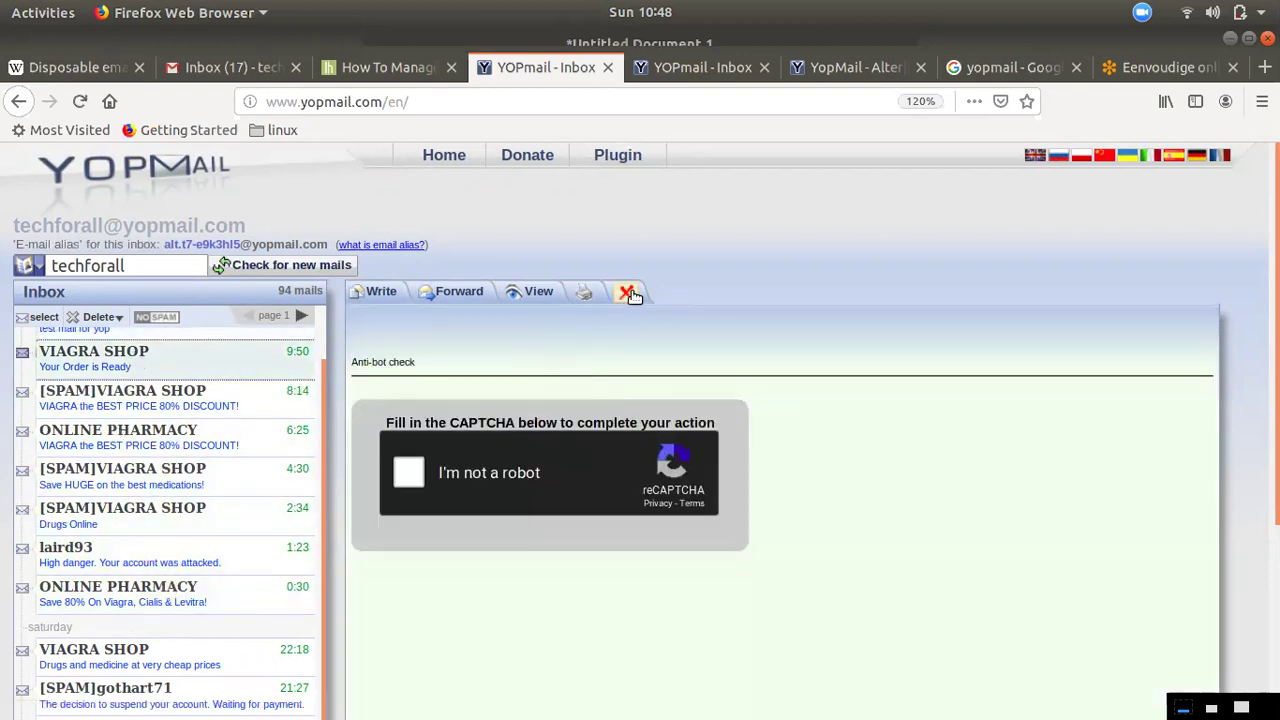
left_click(628, 292)
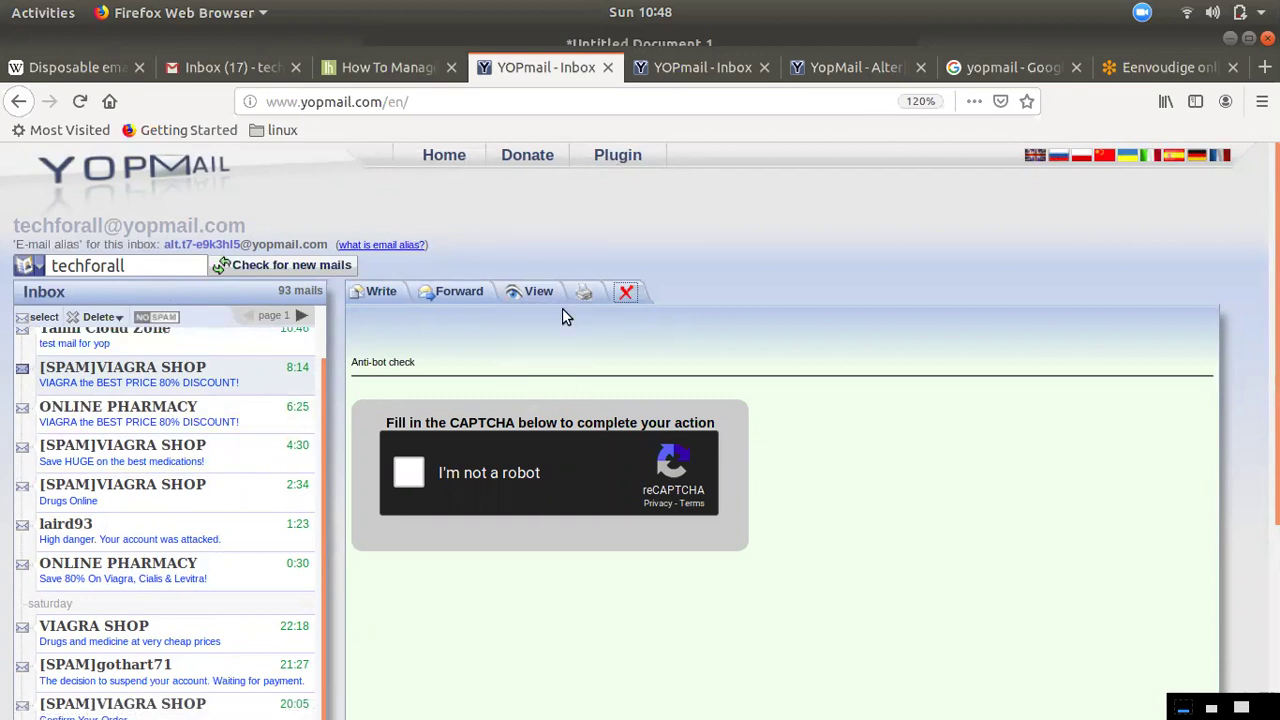
Open a new-message form and copy the inbox's full plain sender address
left_click(373, 291)
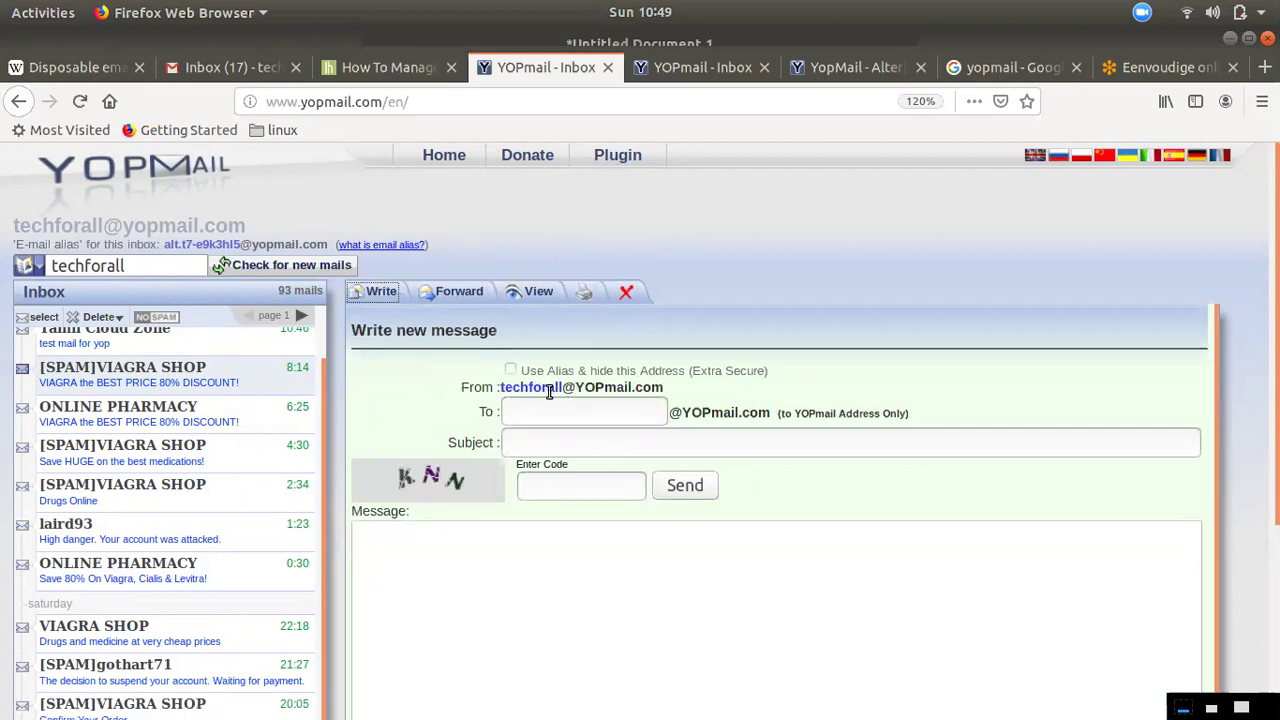
left_click_drag(670, 392, 506, 389)
right_click(512, 405)
left_click(524, 403)
left_click(500, 395)
left_click_drag(523, 387, 656, 388)
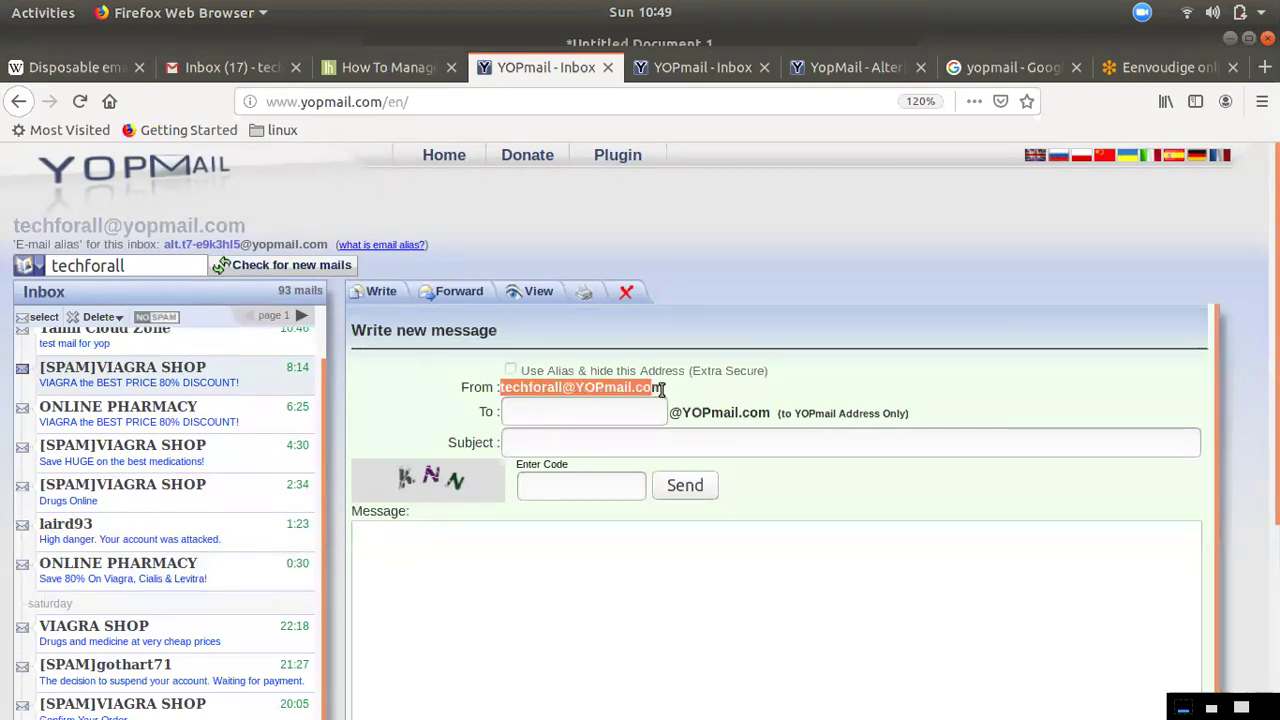
right_click(676, 394)
left_click(690, 405)
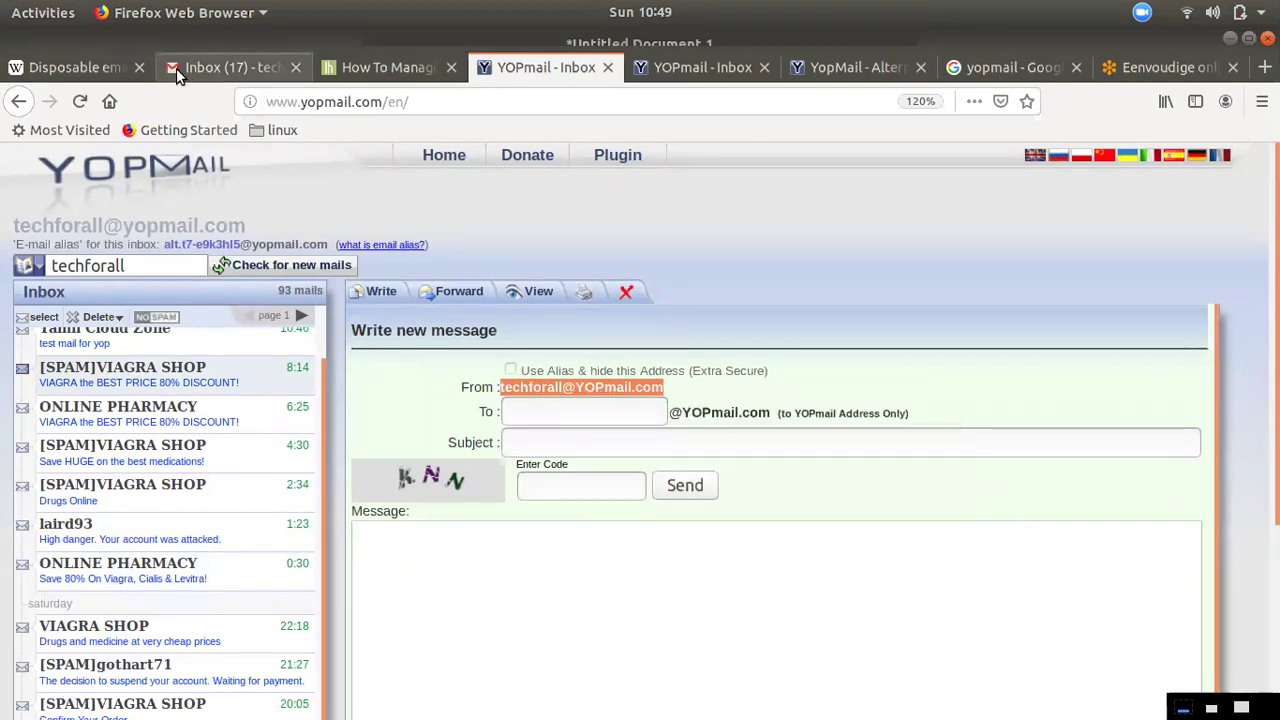
left_click(176, 68)
Send a Gmail message with subject 'test mail' to the pasted plain YOPmail address
left_click(92, 240)
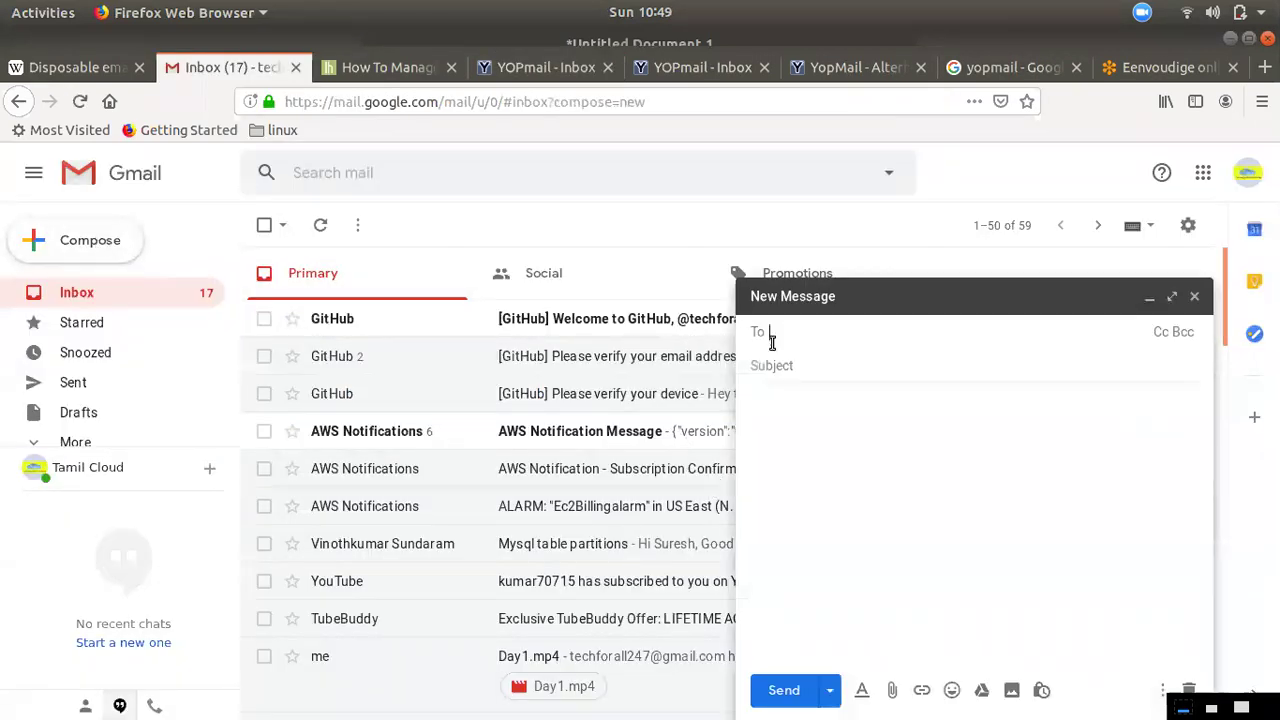
key("ctrl+v")
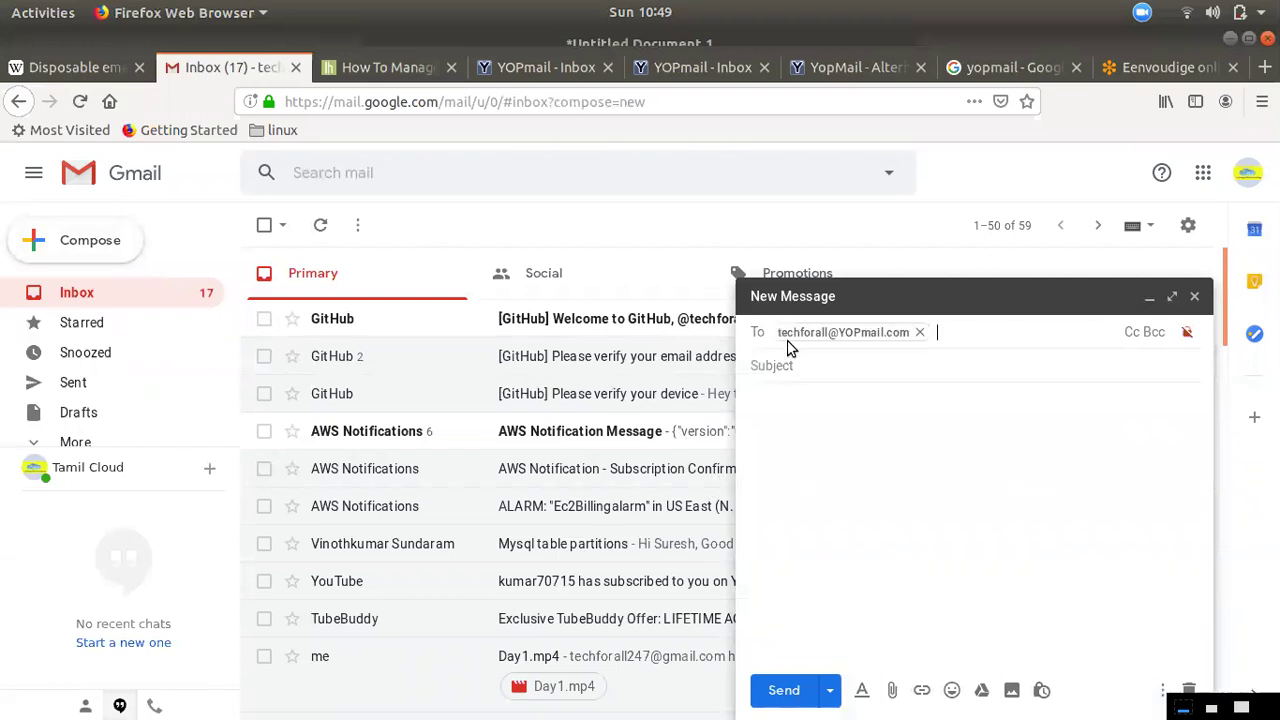
left_click(823, 370)
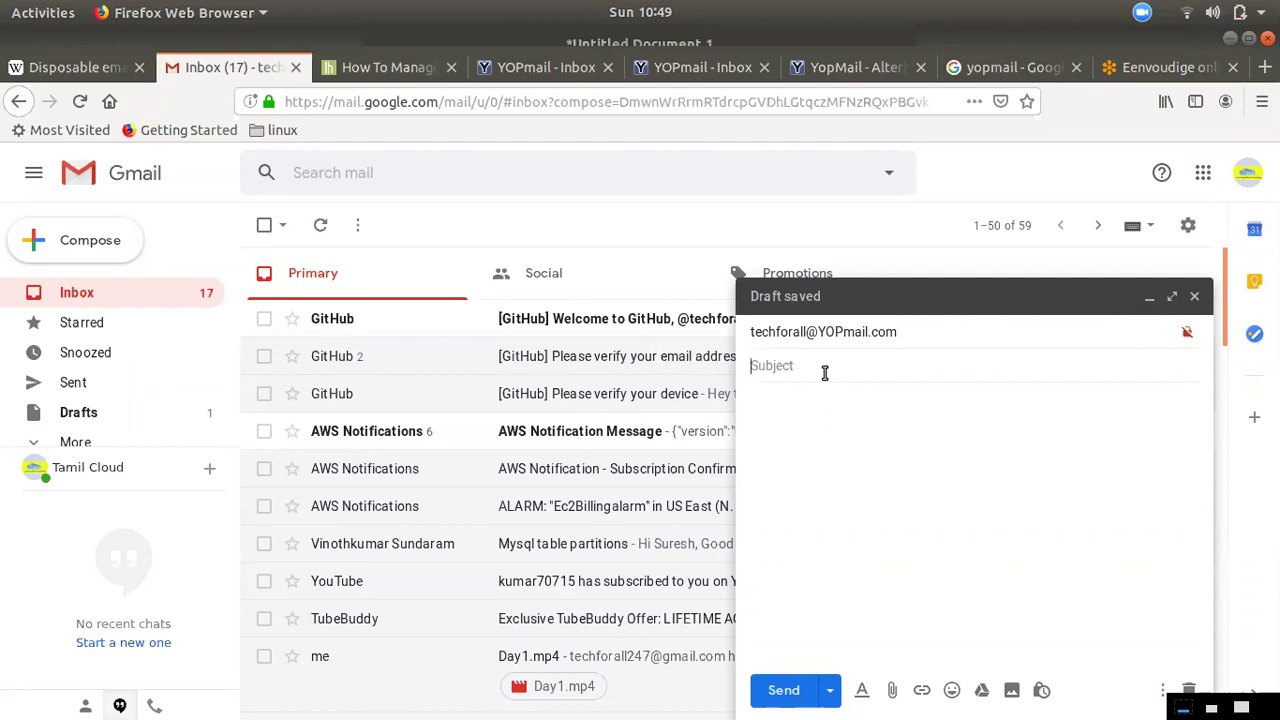
type("test mail")
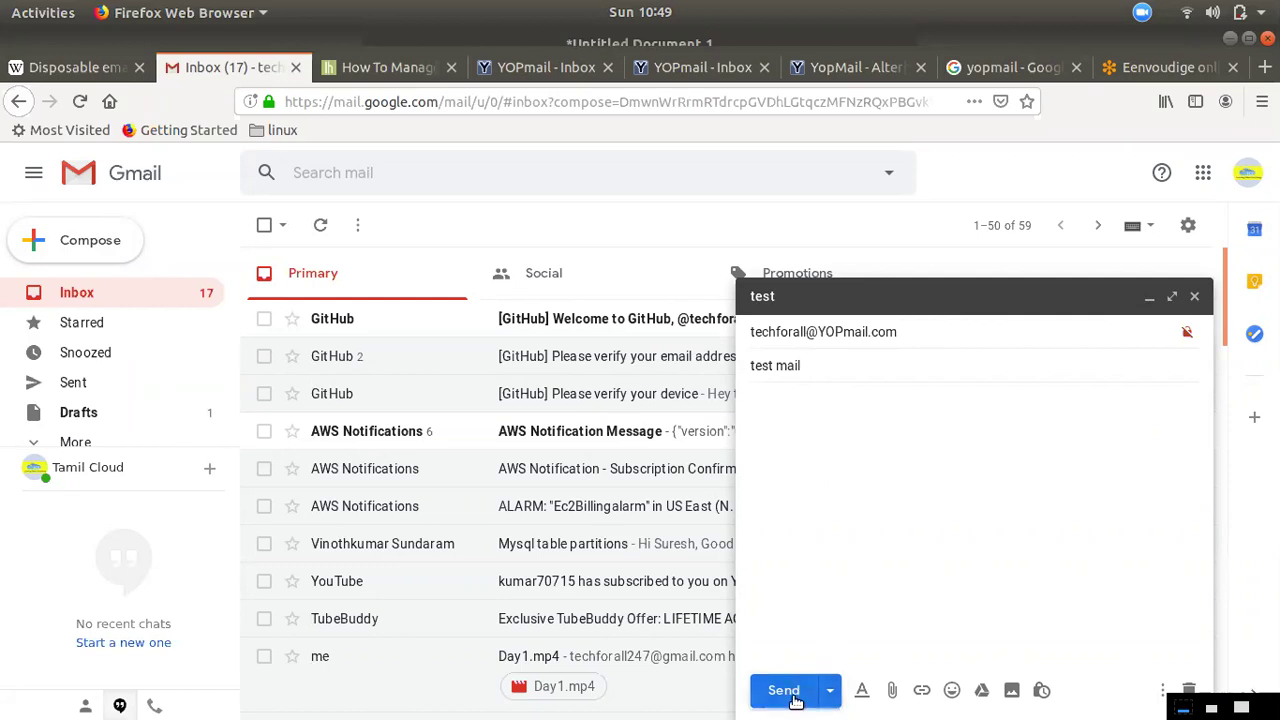
left_click(783, 690)
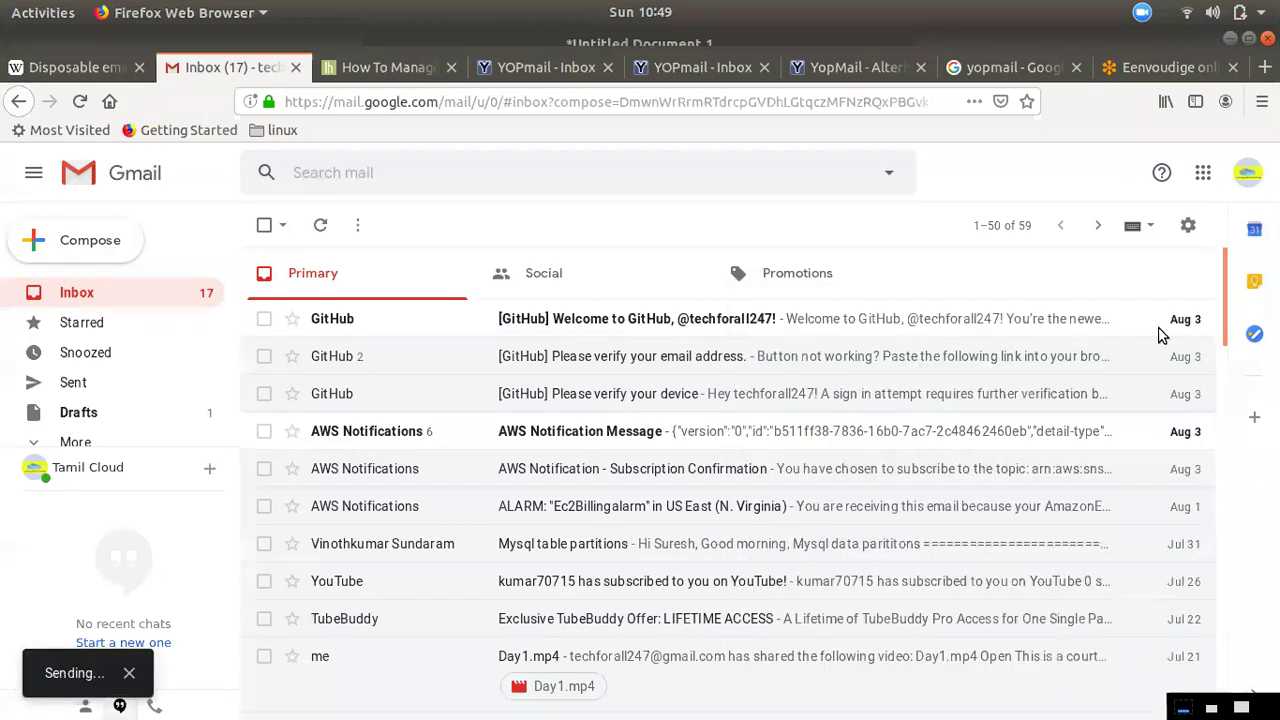
left_click(700, 67)
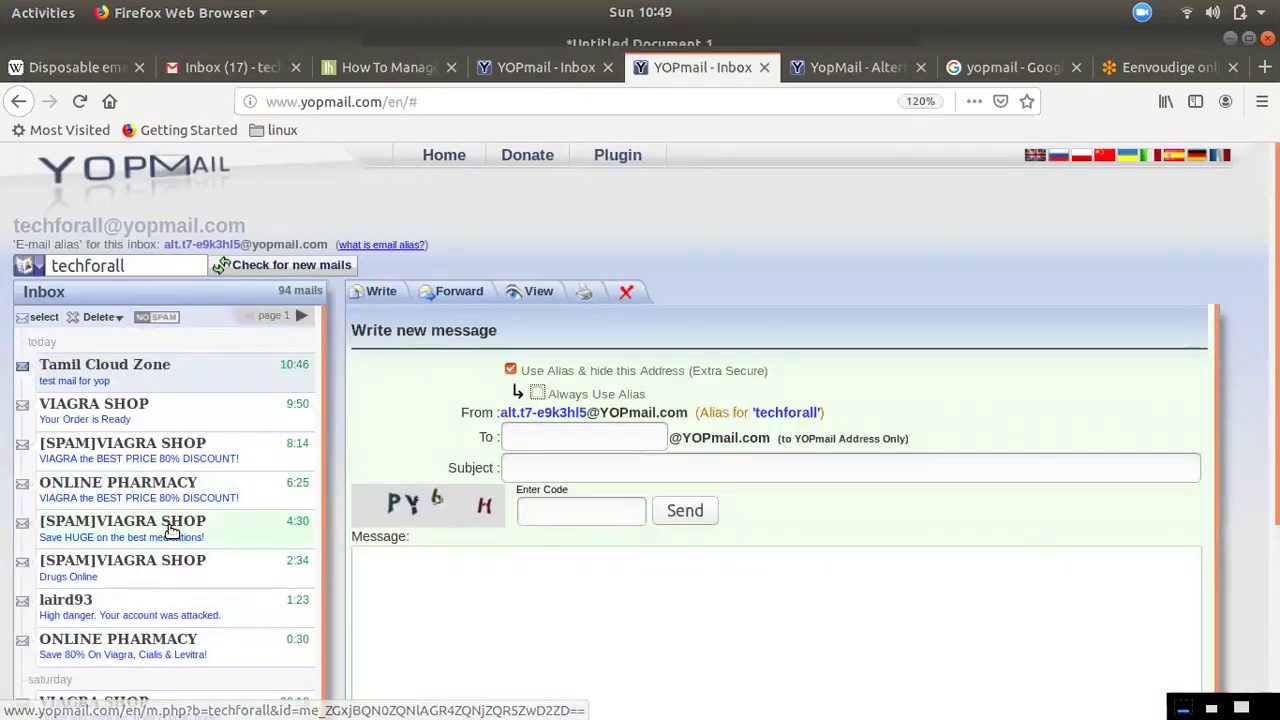
Refresh the inbox to confirm 'test mail for yop' arrived at 10:46, then start a new message
left_click(100, 381)
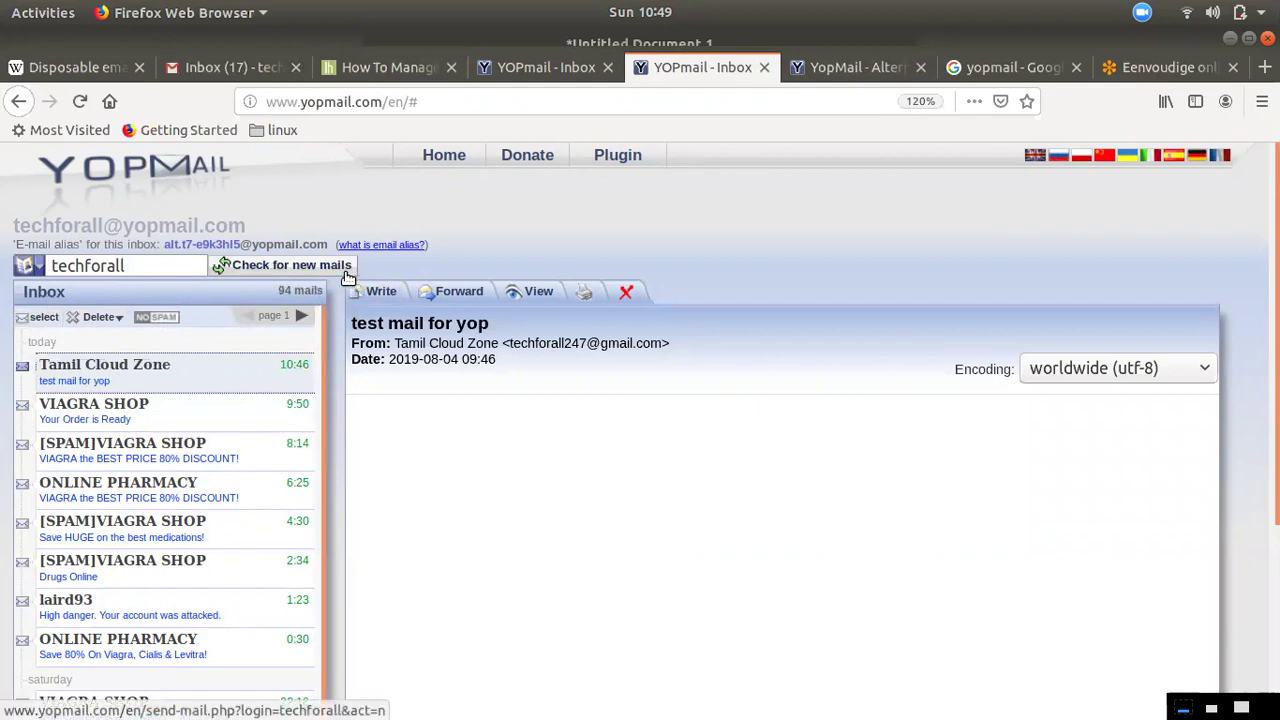
left_click(266, 272)
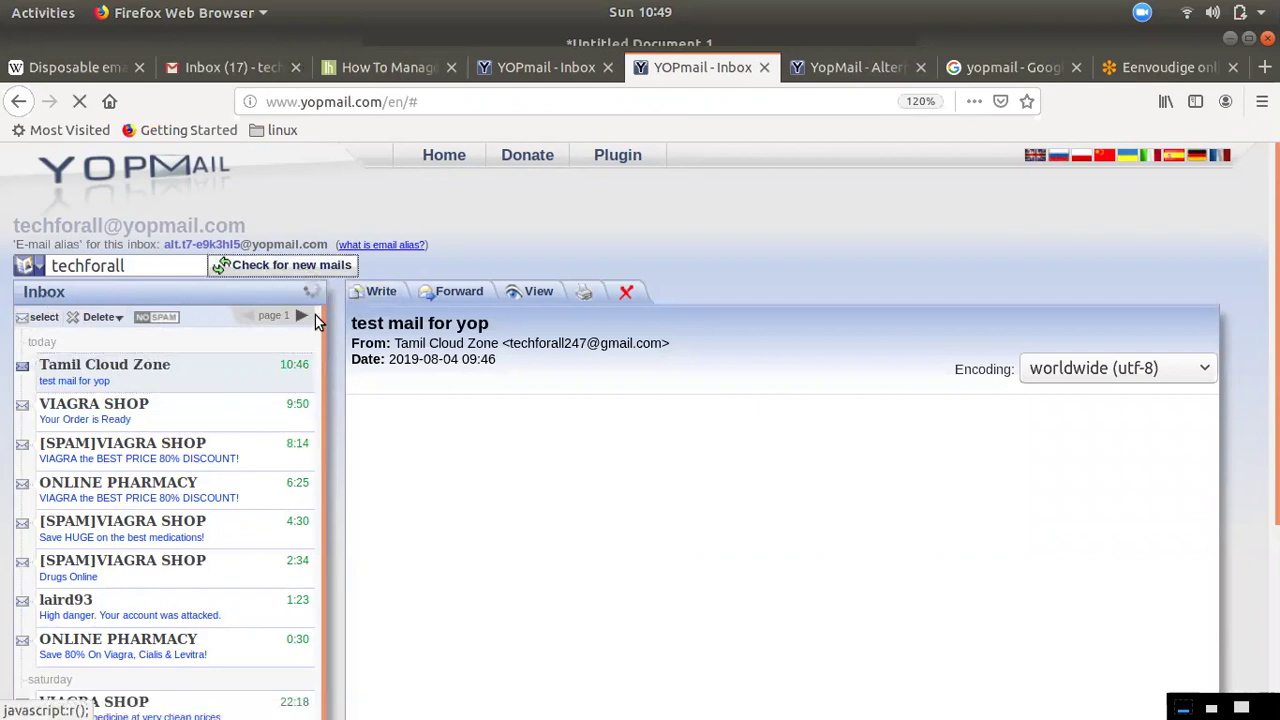
left_click(95, 378)
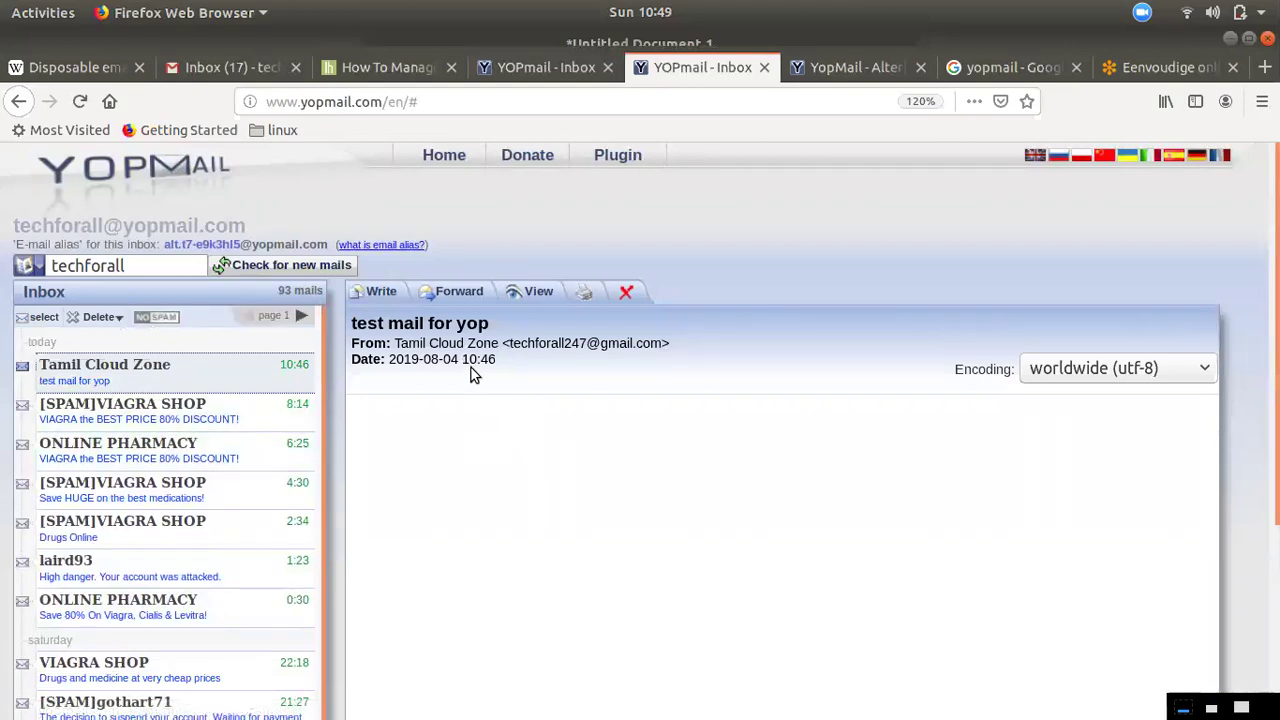
double_click(500, 362)
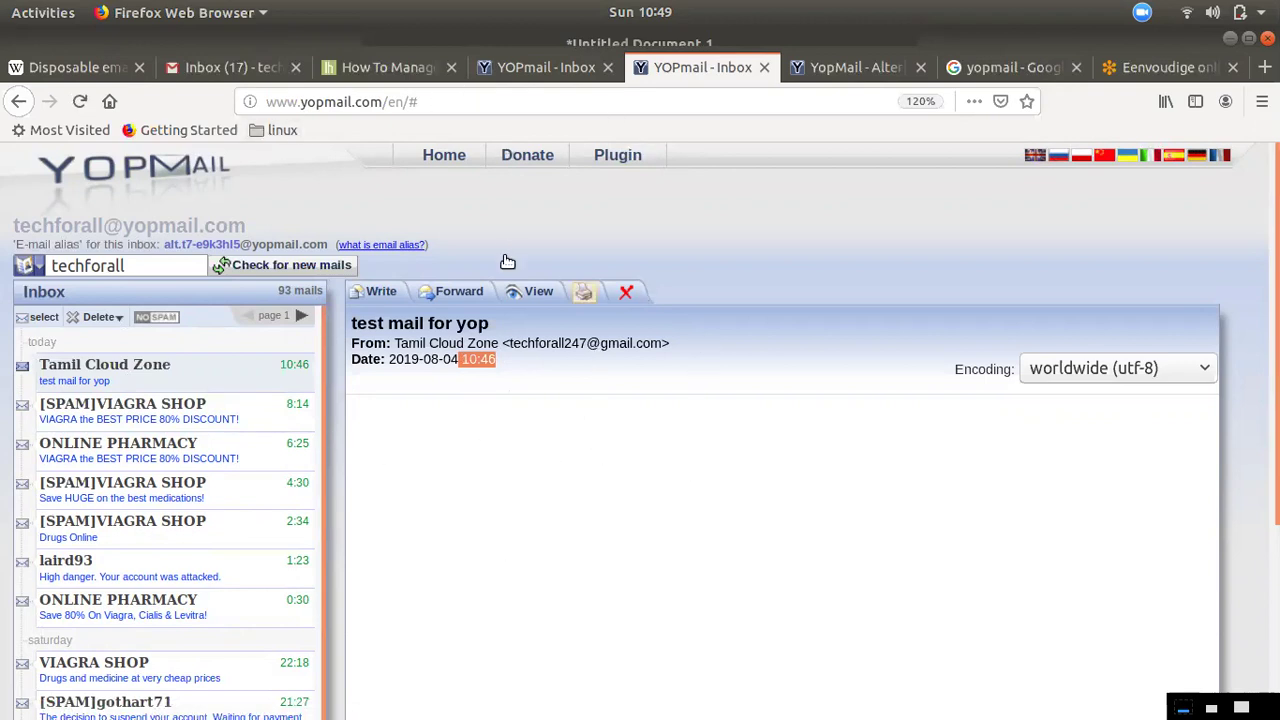
left_click(378, 292)
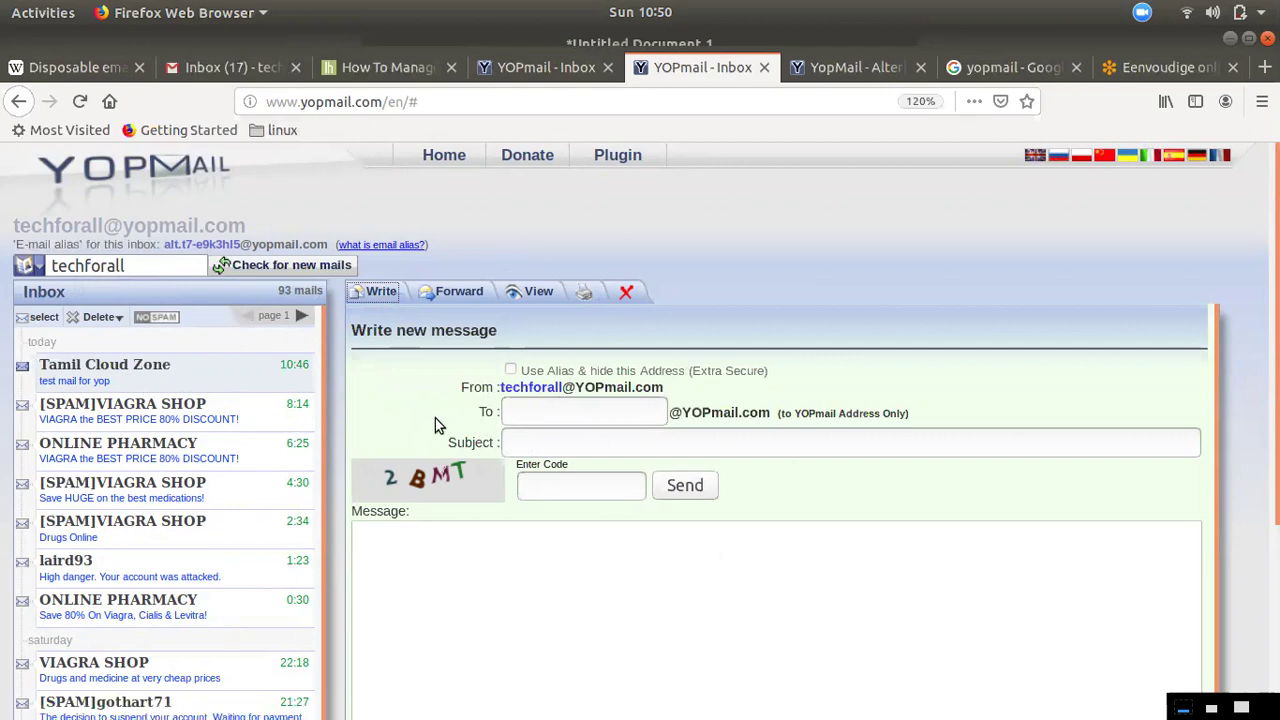
Enable 'Use Alias & hide this Address' and copy the generated alias sender address
left_click(511, 369)
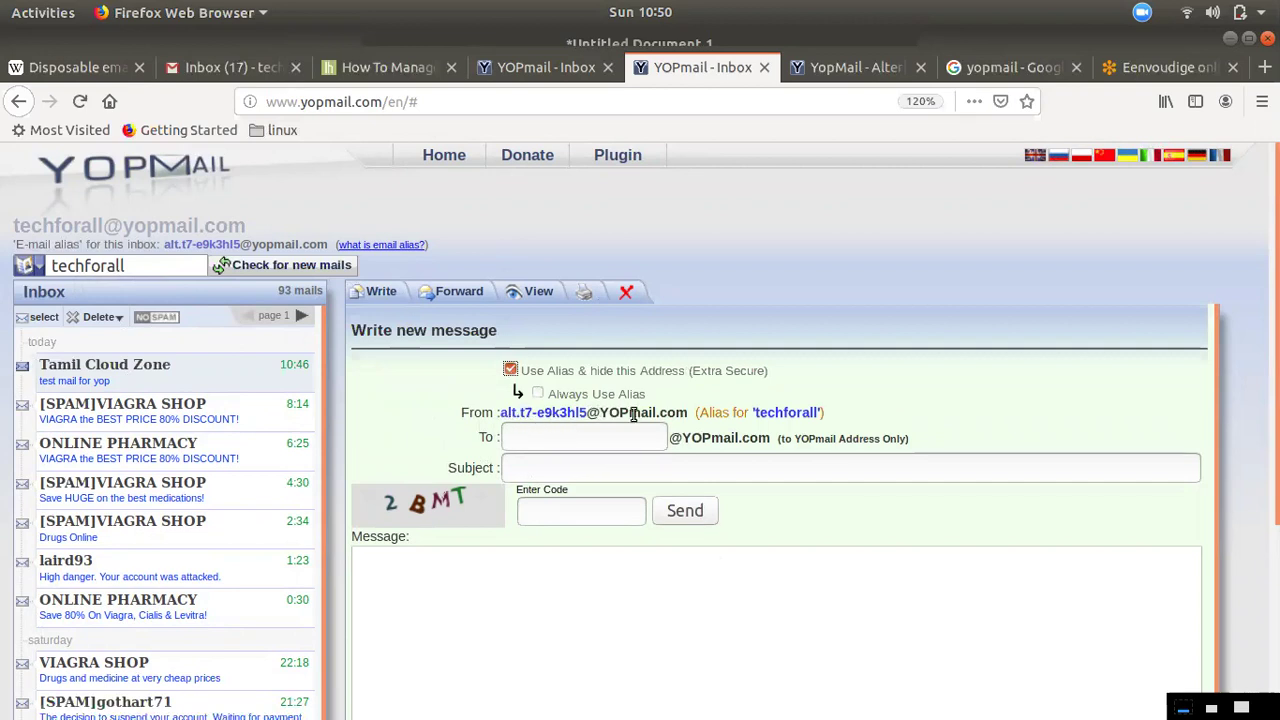
left_click_drag(689, 412, 494, 415)
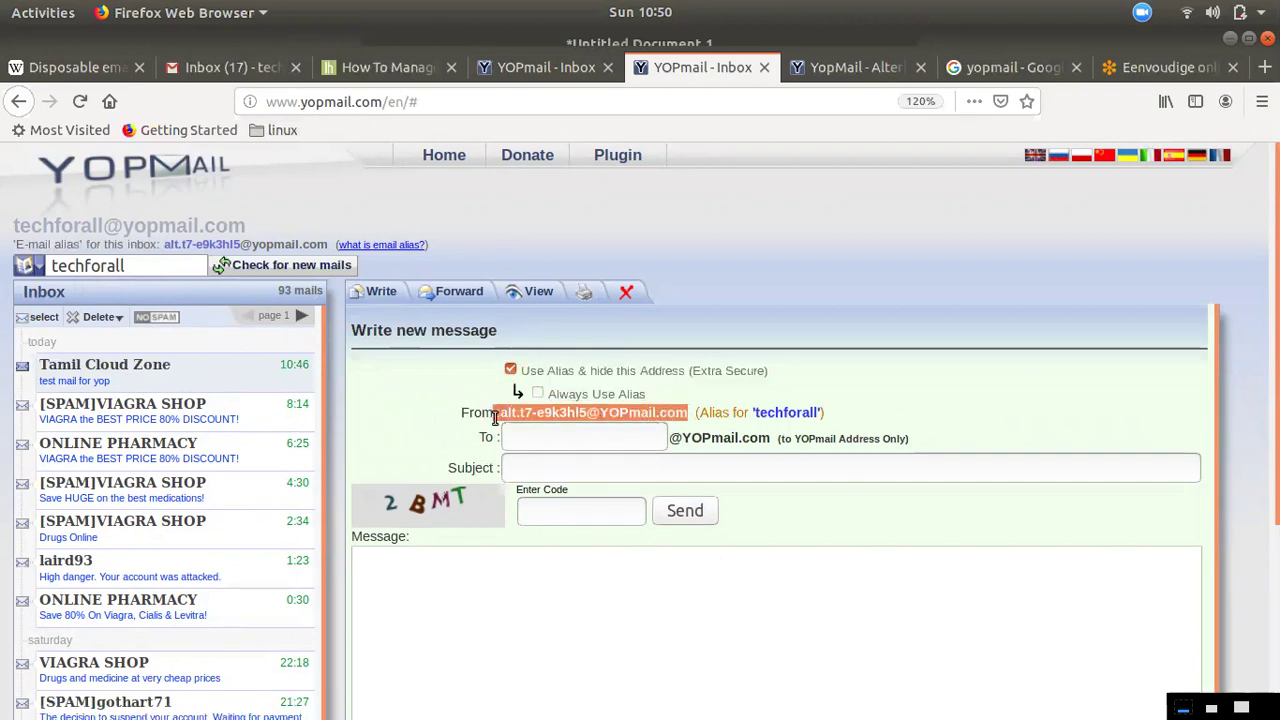
right_click(507, 414)
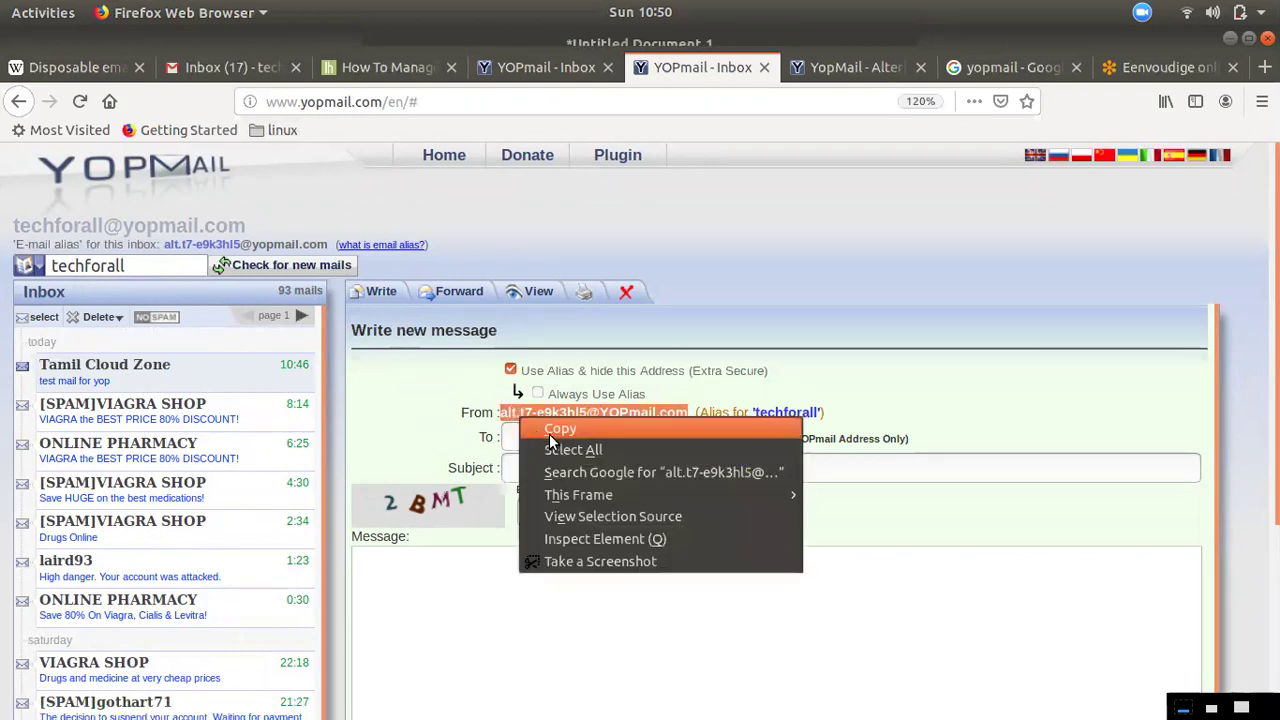
left_click(545, 429)
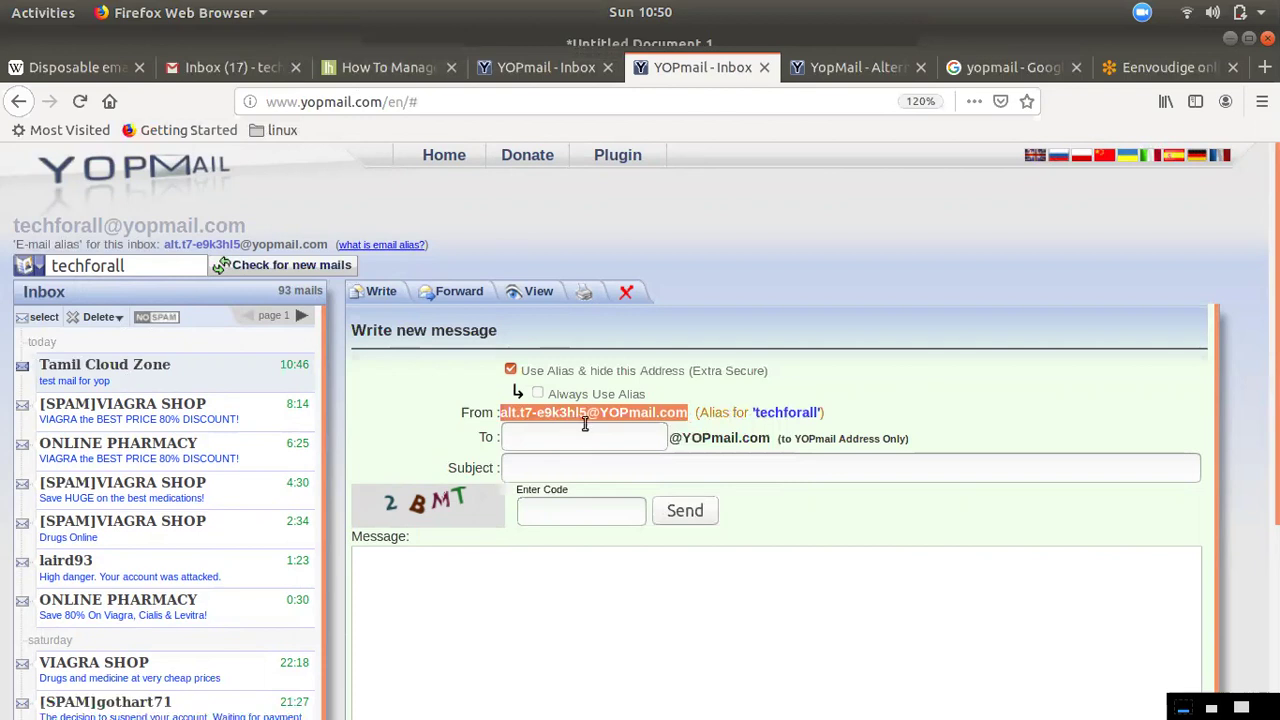
left_click(222, 70)
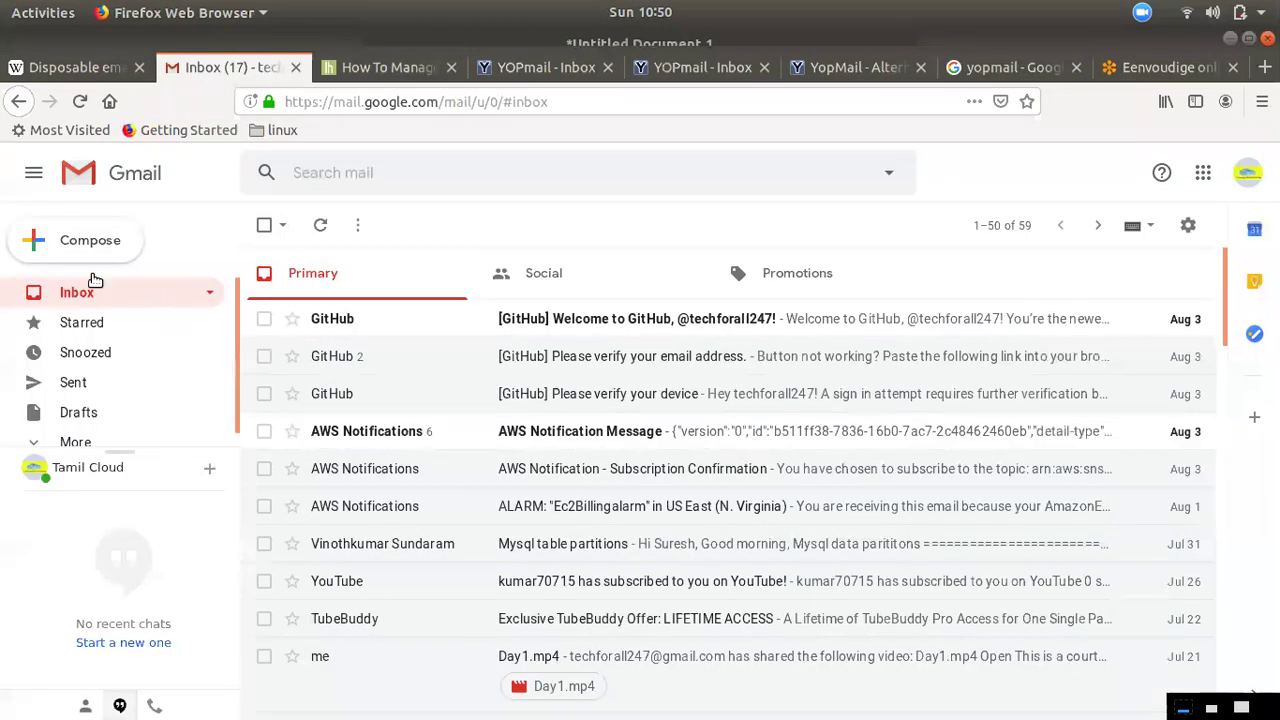
Send a Gmail message subjected 'allies mail test' to the pasted alias, correcting the misspelling
left_click(92, 250)
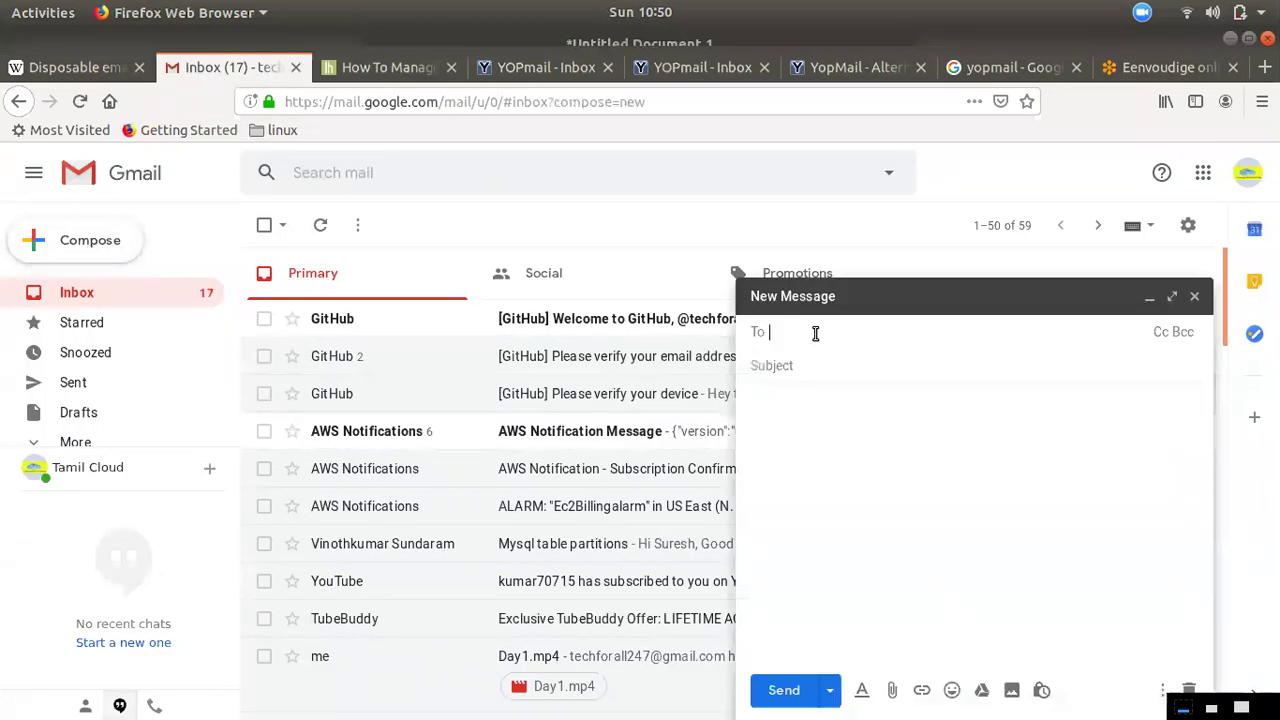
key("ctrl+v")
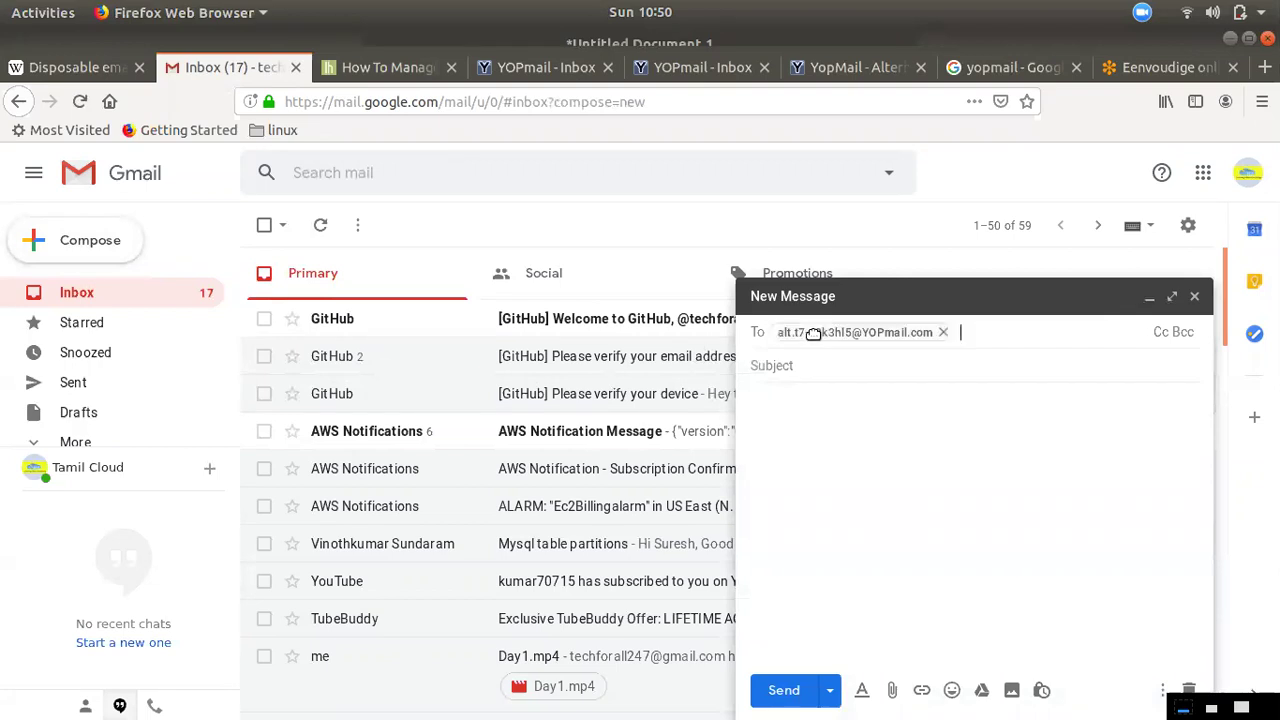
left_click(837, 365)
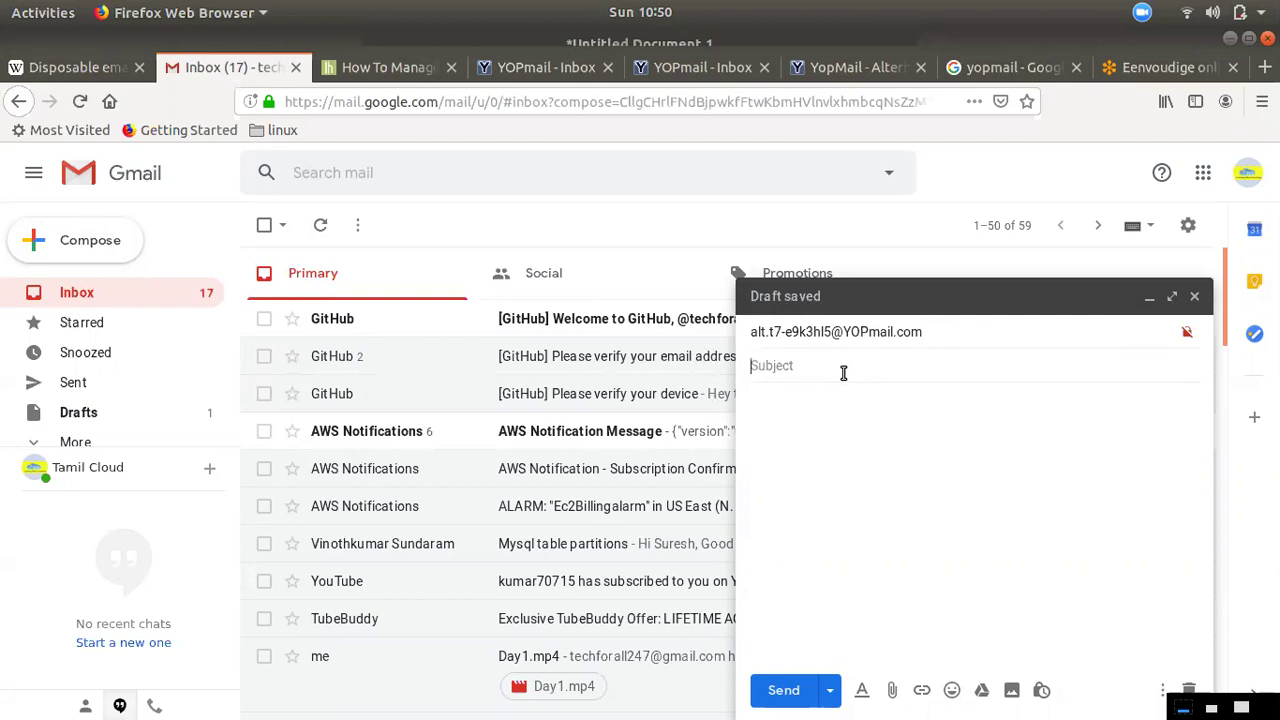
type("alies mail test")
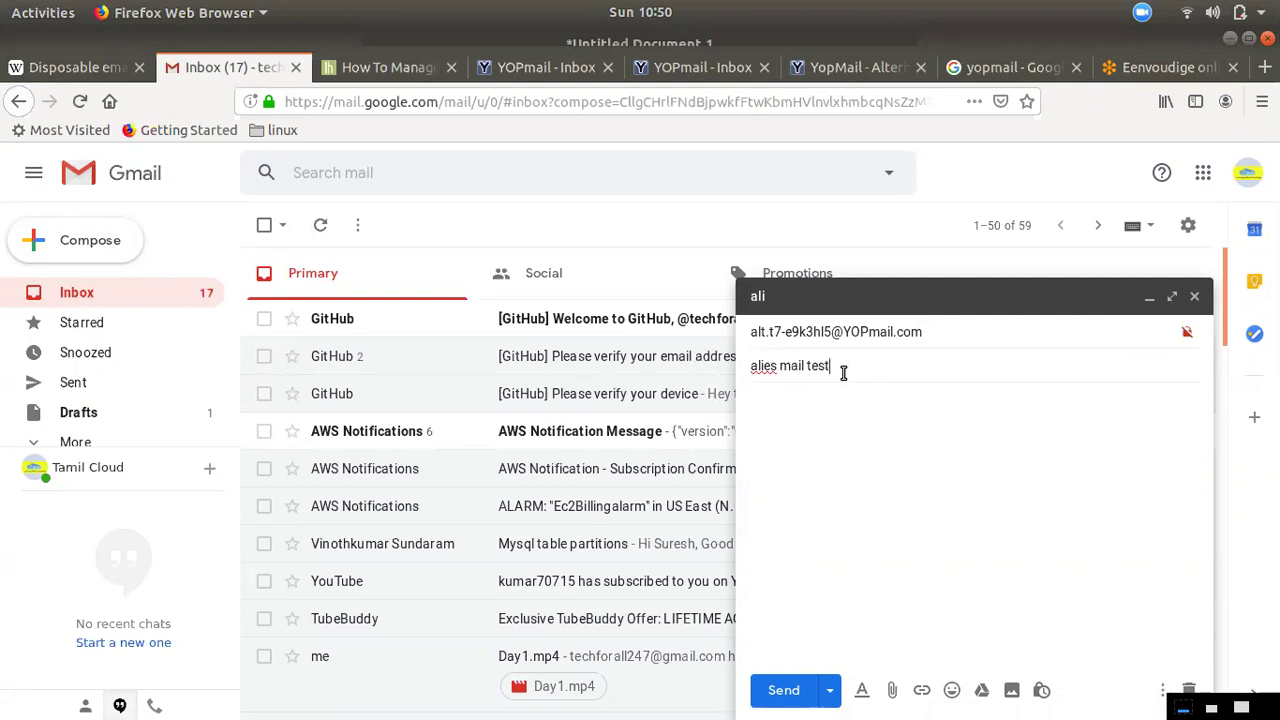
right_click(767, 368)
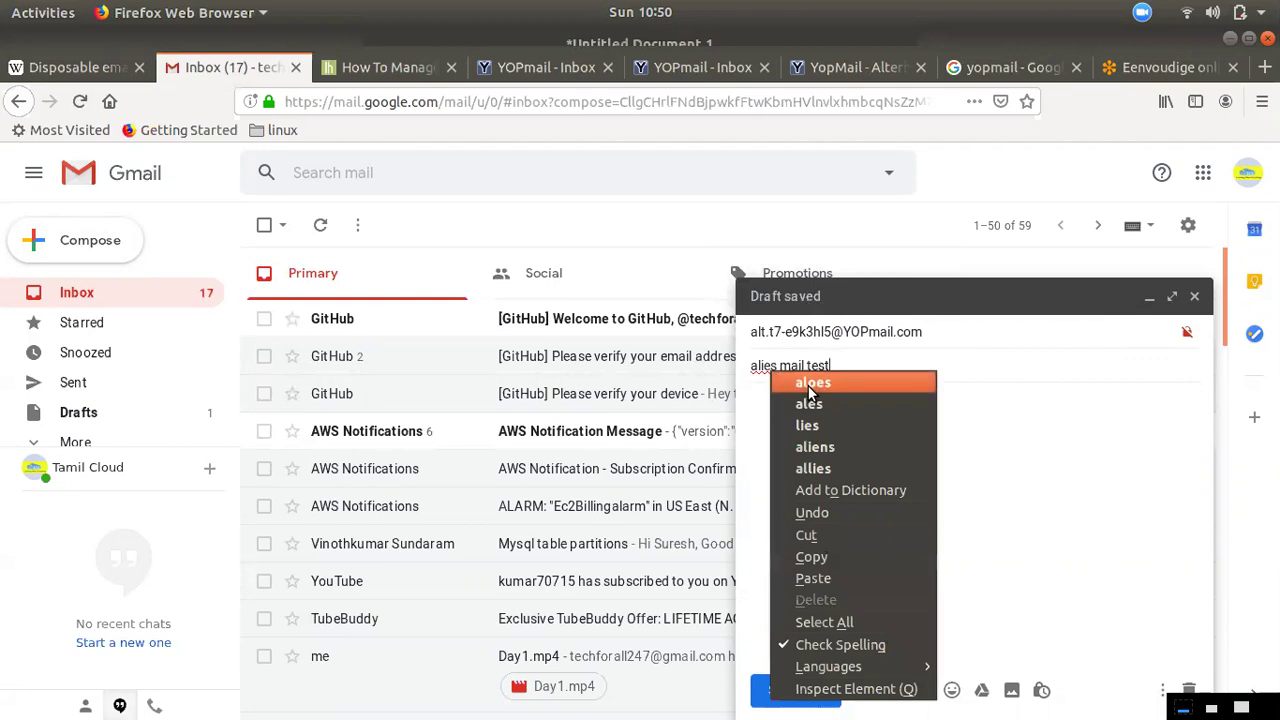
left_click(836, 470)
left_click(783, 690)
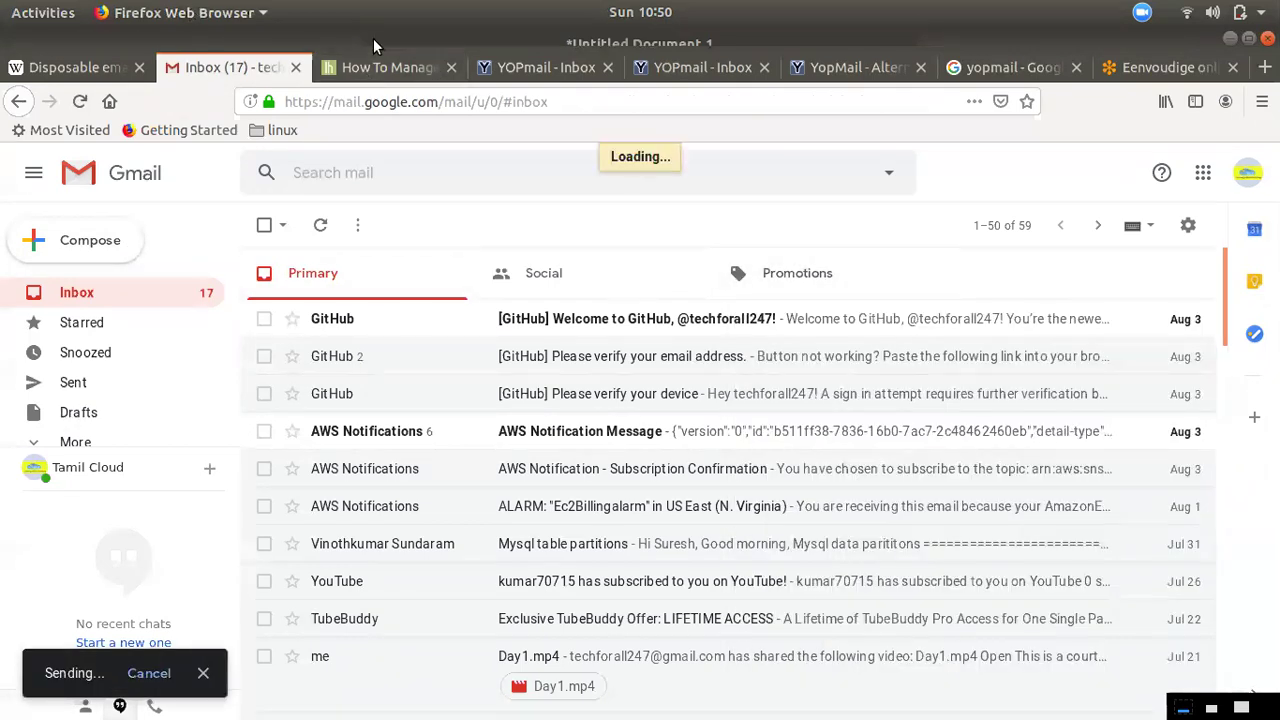
Refresh the techforall inbox, open 'test mail', and recheck until 'allies mail test' arrives (95 mails)
left_click(519, 70)
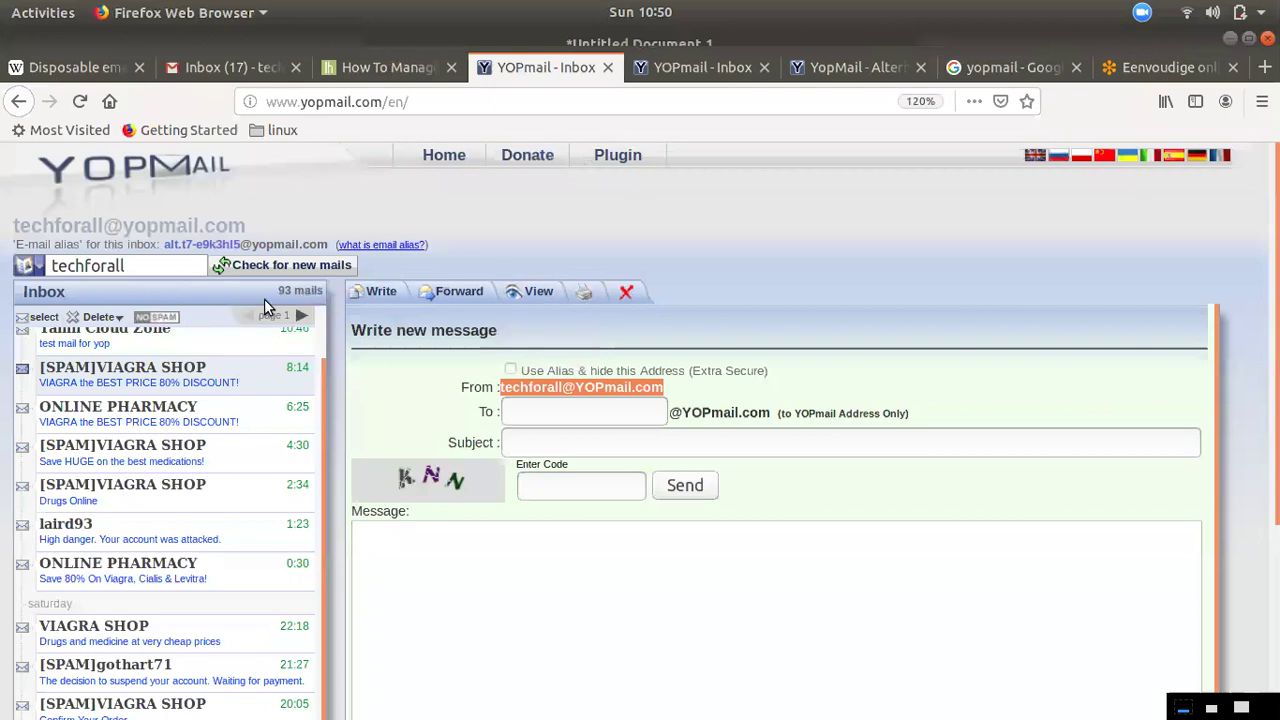
left_click(268, 265)
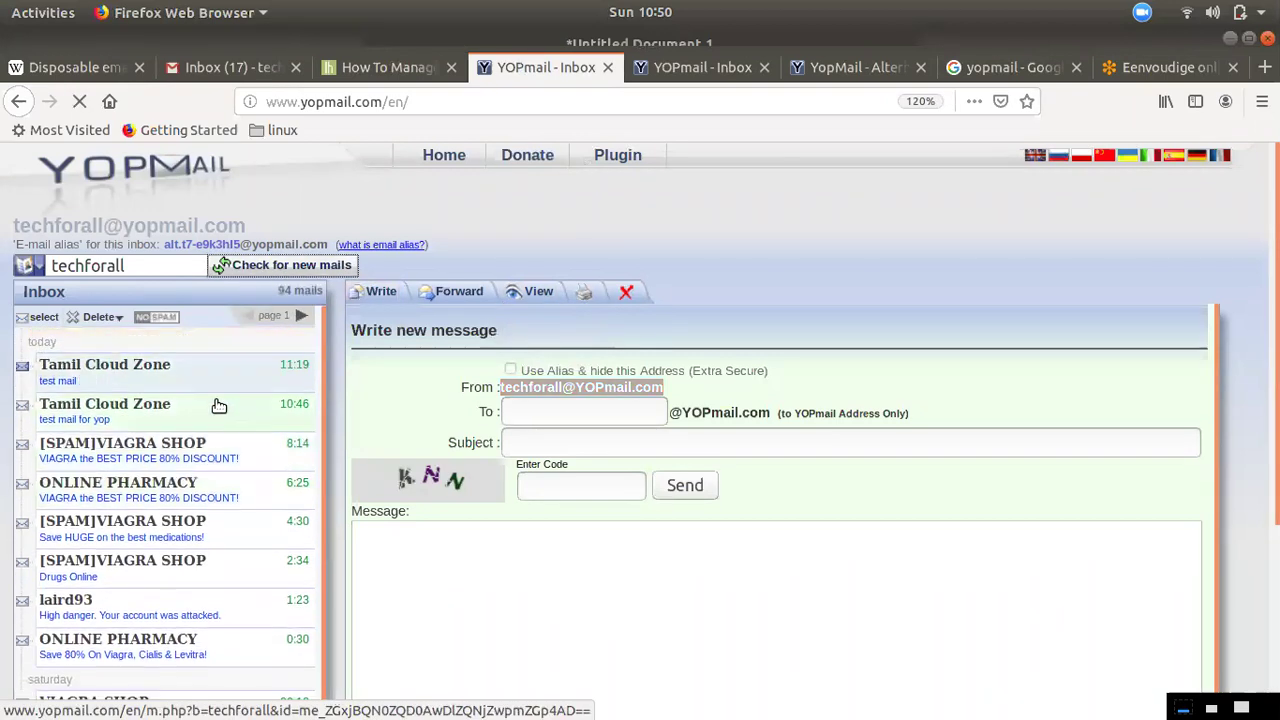
left_click(143, 384)
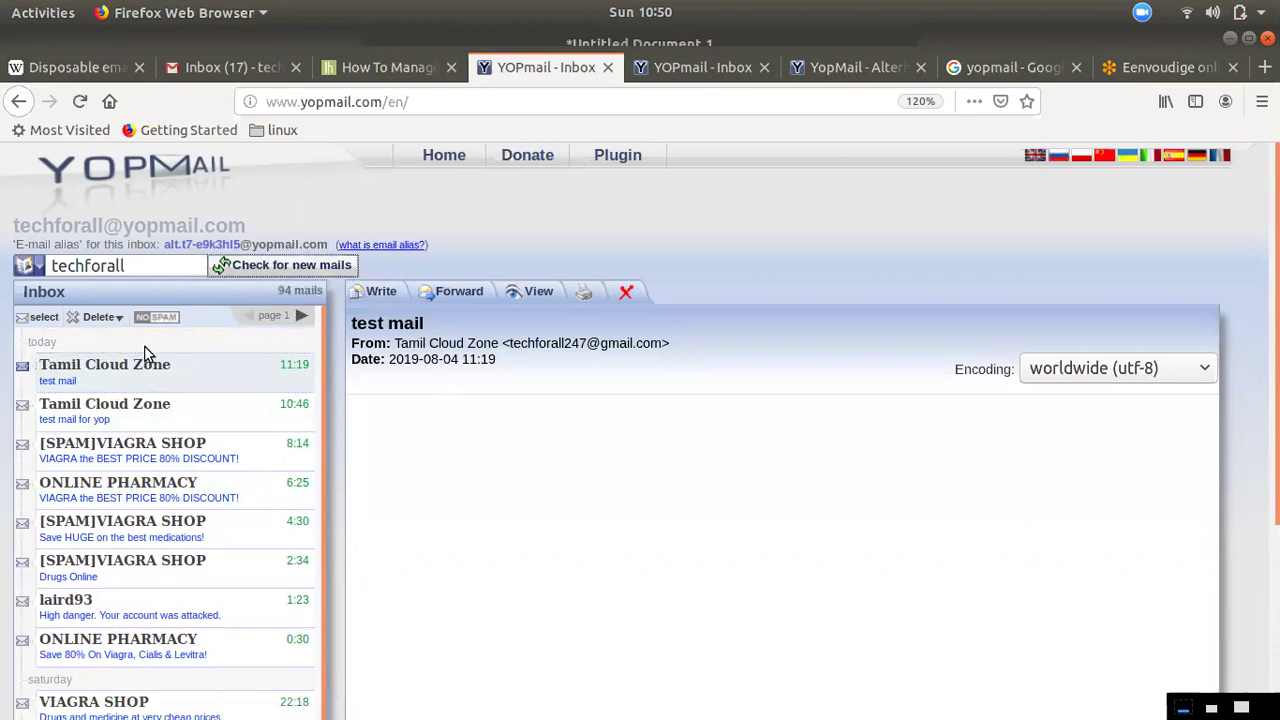
left_click(288, 272)
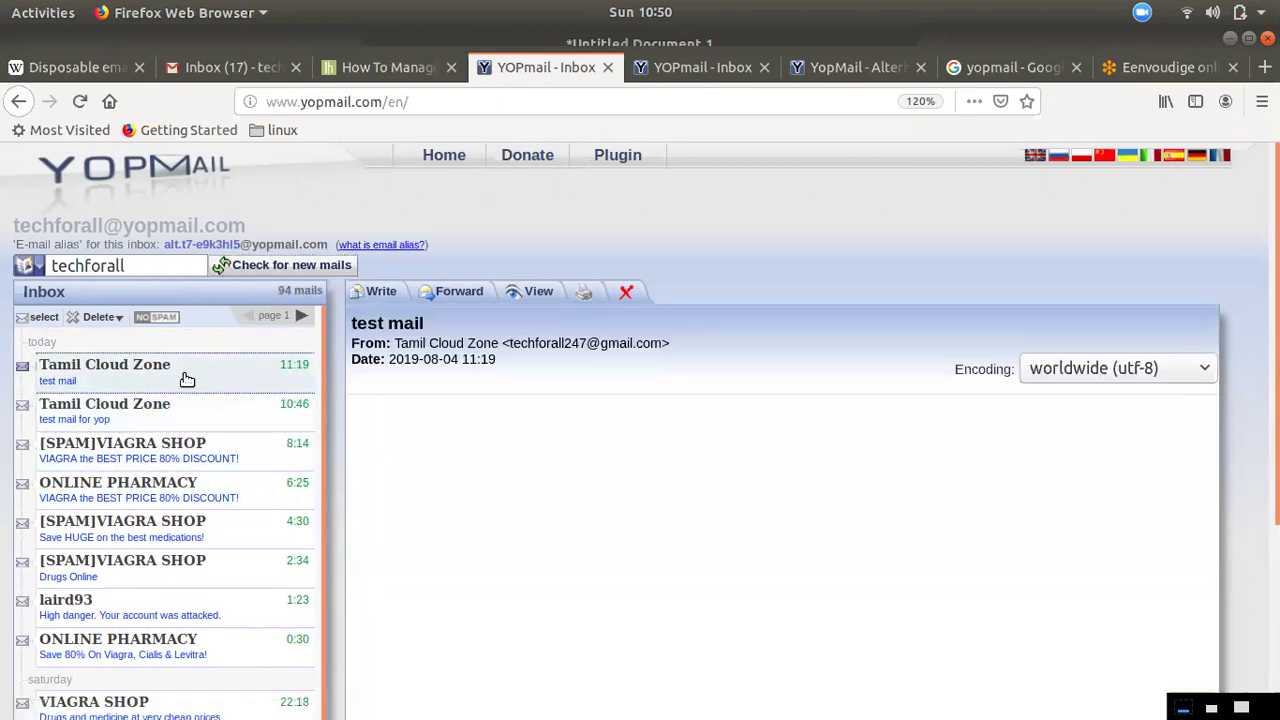
left_click(288, 265)
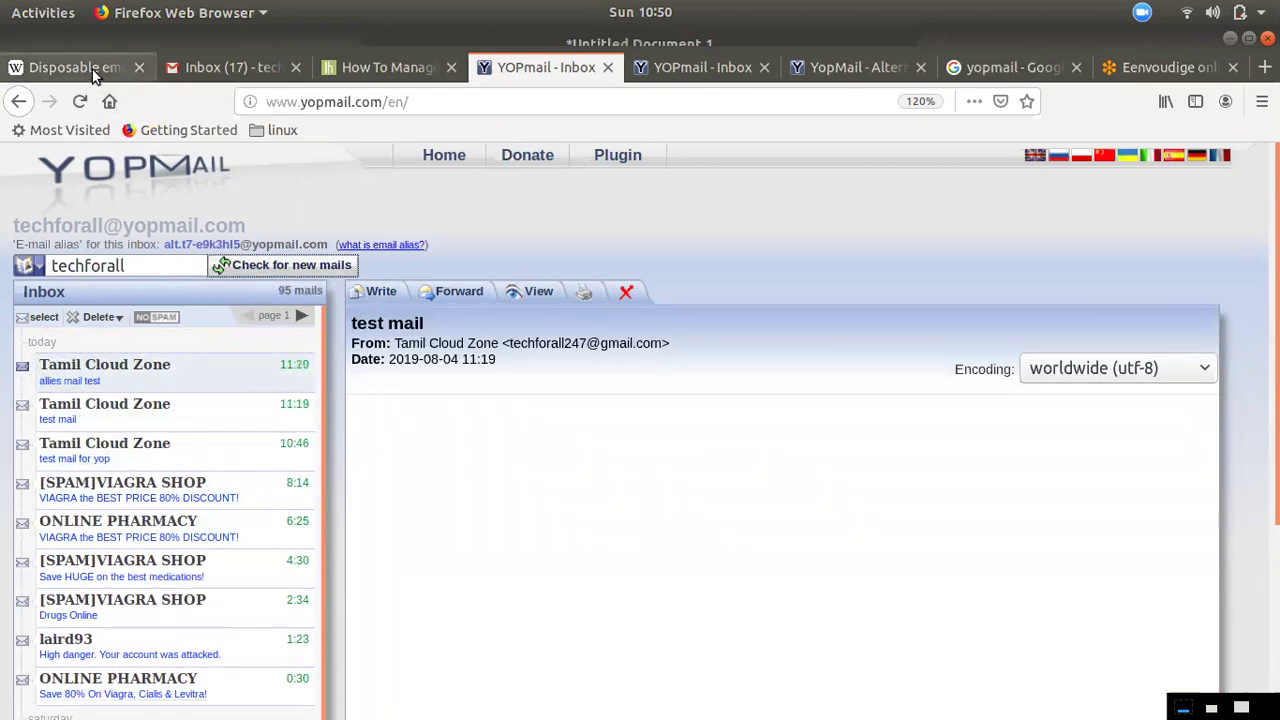
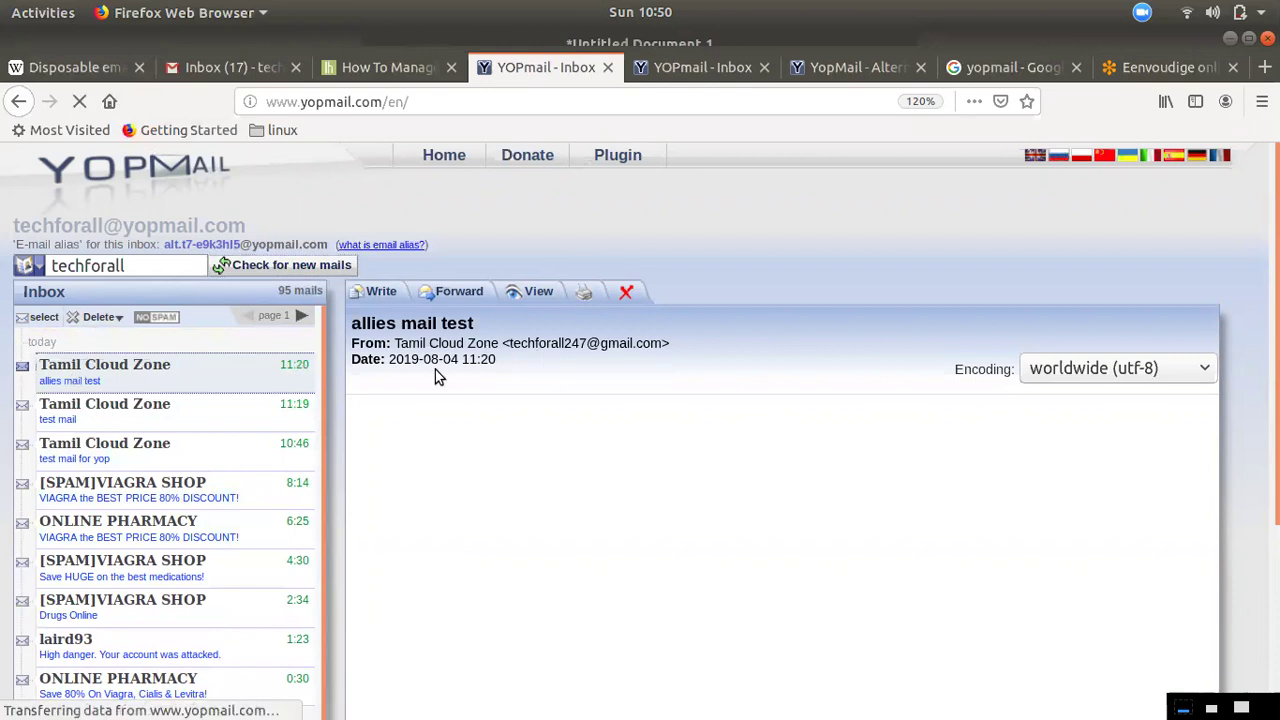
Close the duplicate YOPmail inbox tab and scroll the alternate-address page down to its alias diagram
left_click_drag(352, 322, 510, 337)
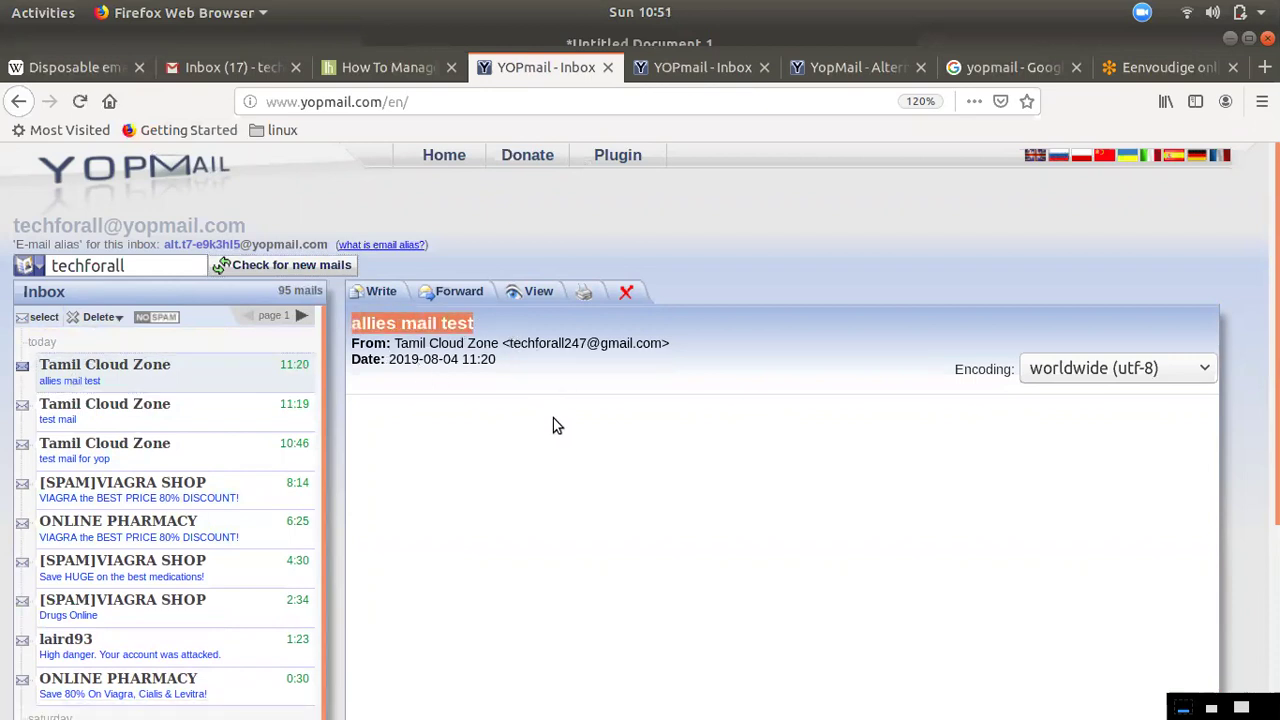
left_click(378, 291)
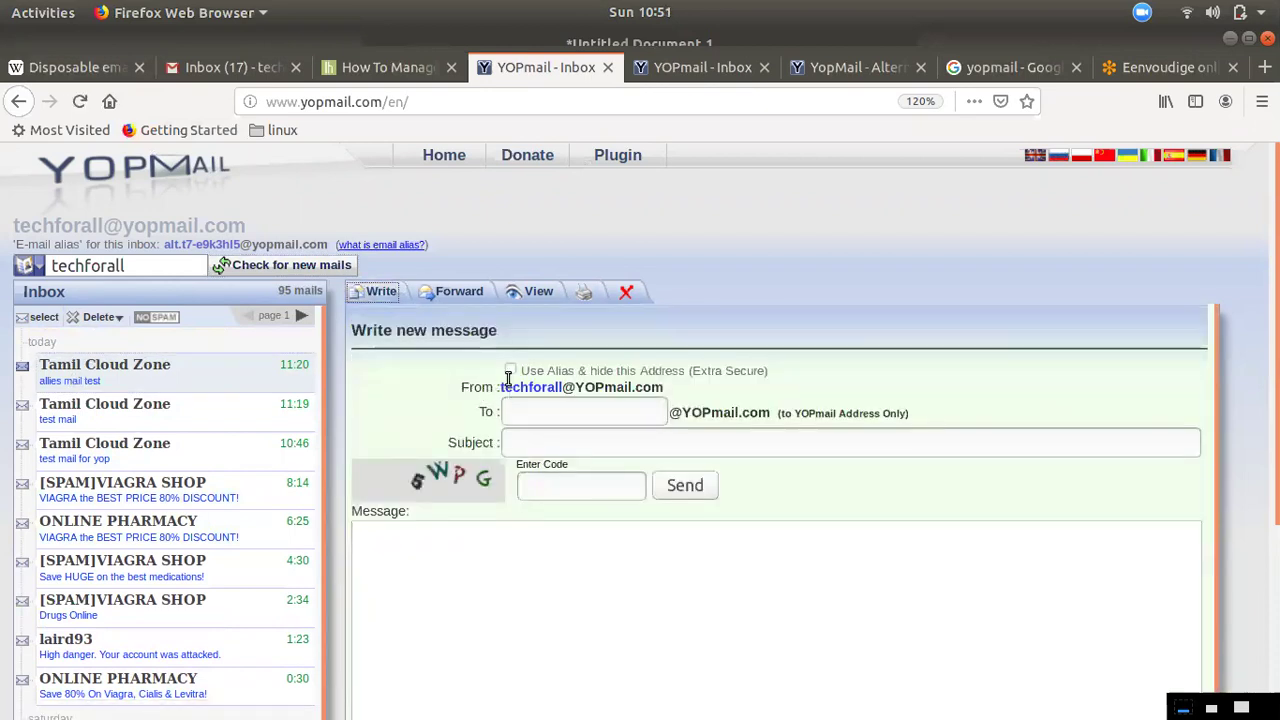
left_click(667, 76)
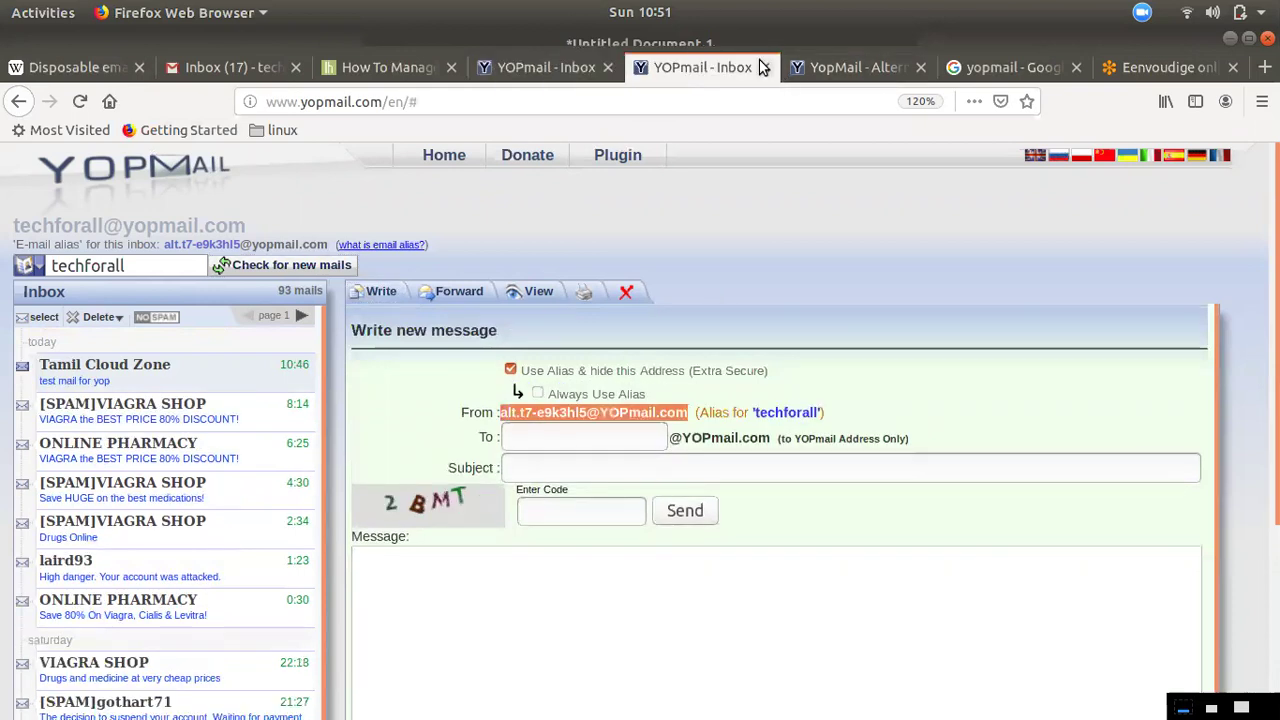
left_click(764, 67)
scroll(490, 635, "down", 3)
scroll(482, 627, "down", 2)
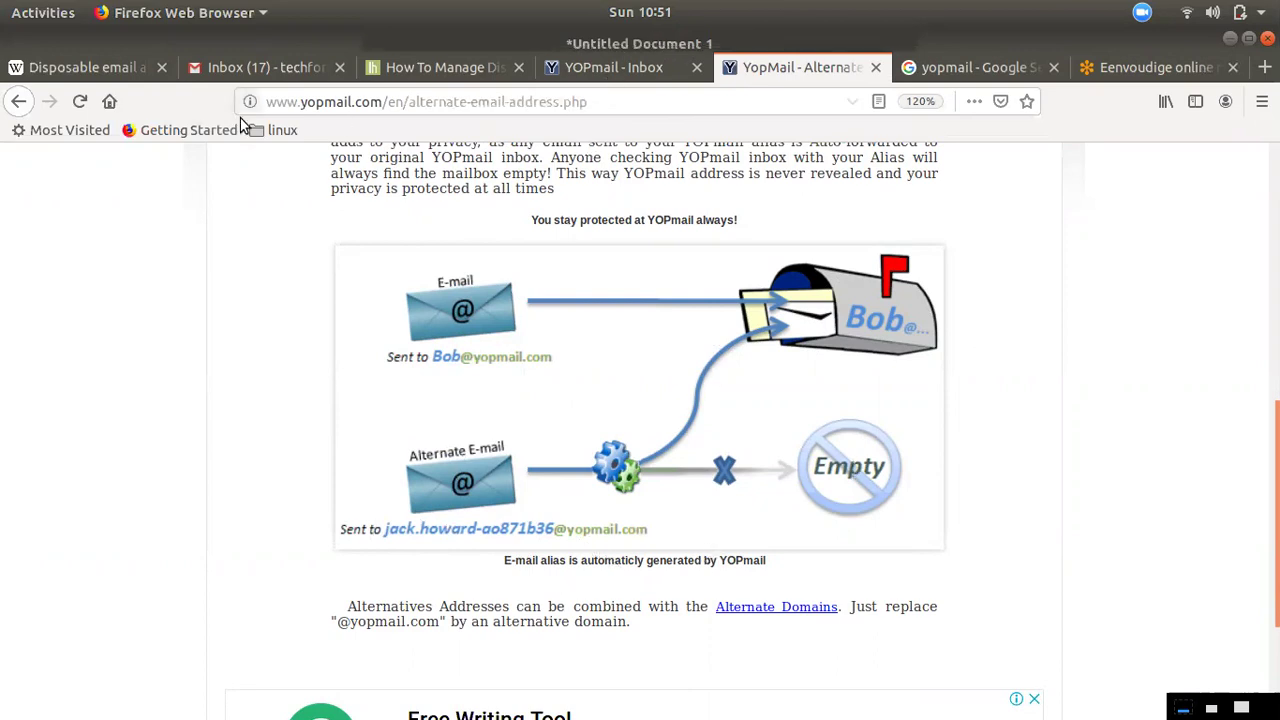
Delete the 11:20, 11:19 and 10:46 test messages from the YOPmail inbox
left_click_drag(627, 158, 633, 174)
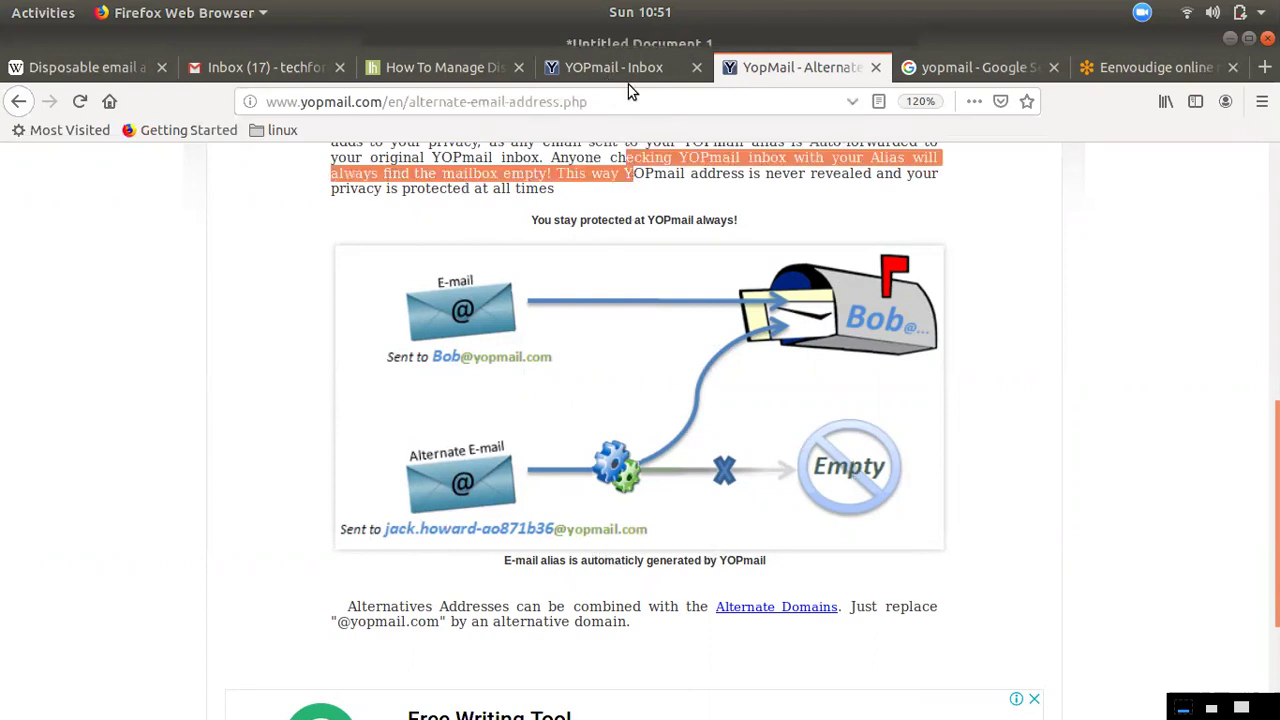
left_click(632, 77)
left_click(538, 291)
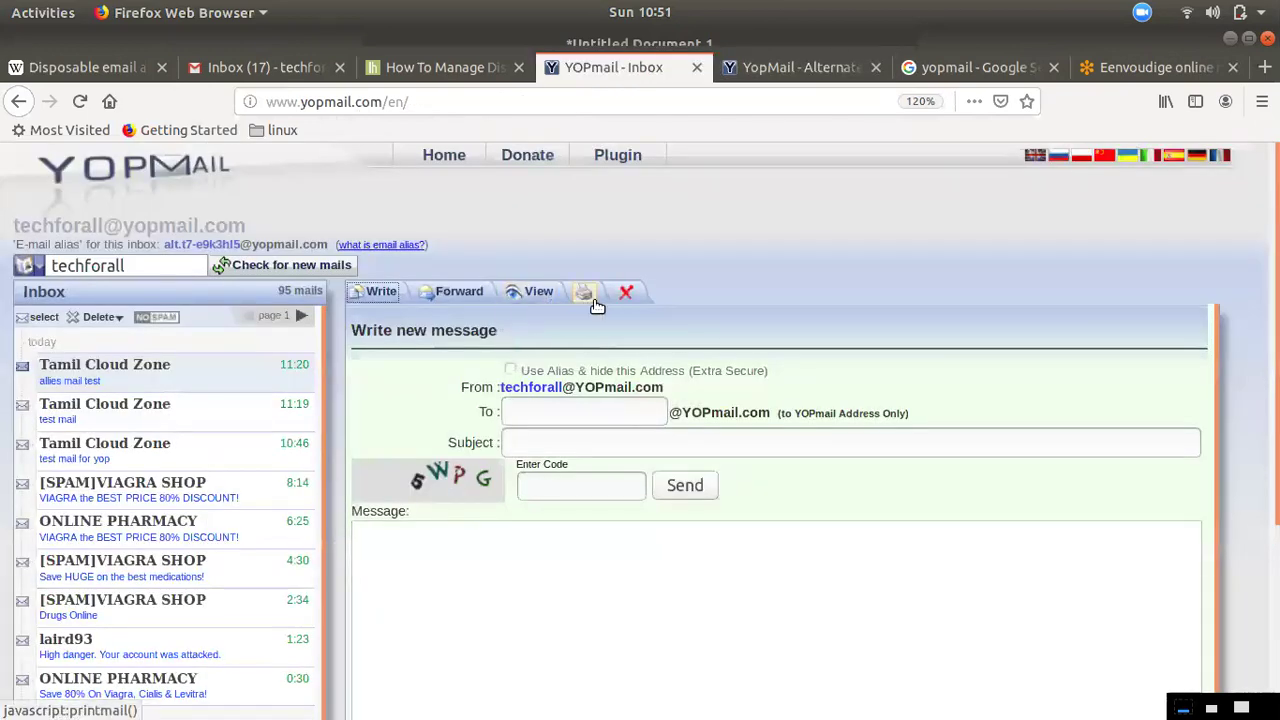
left_click(623, 290)
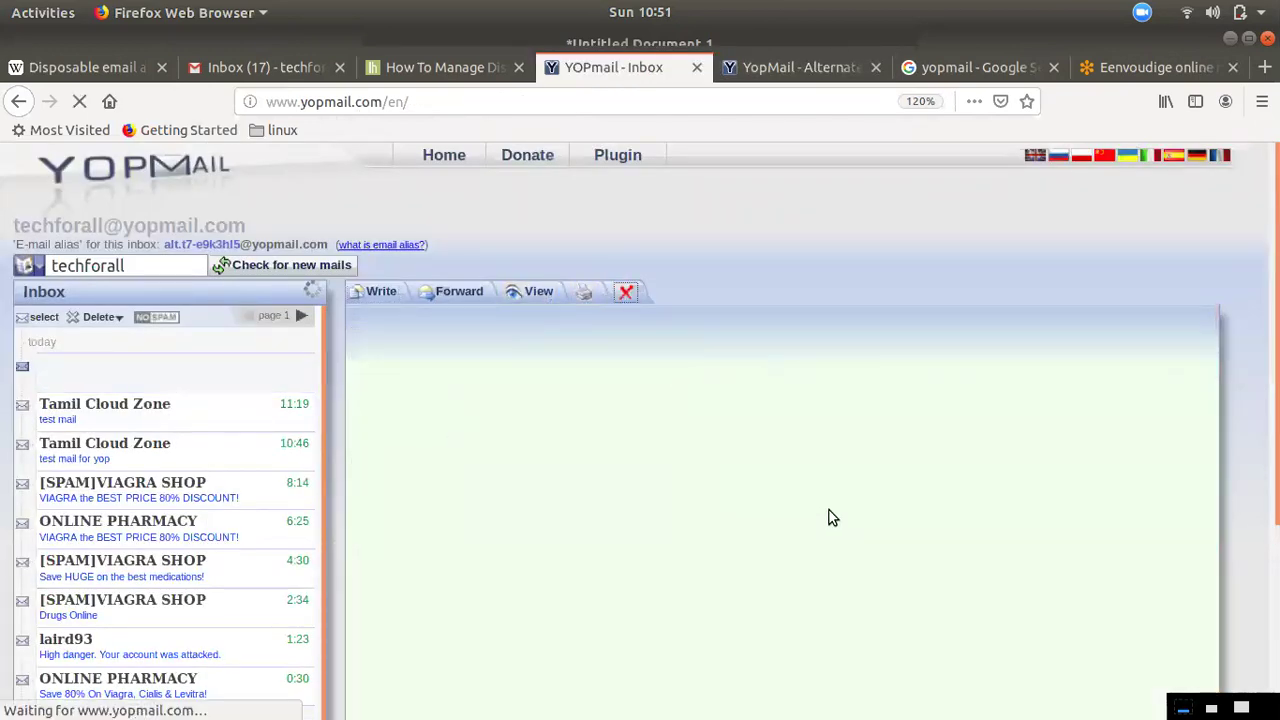
left_click(240, 395)
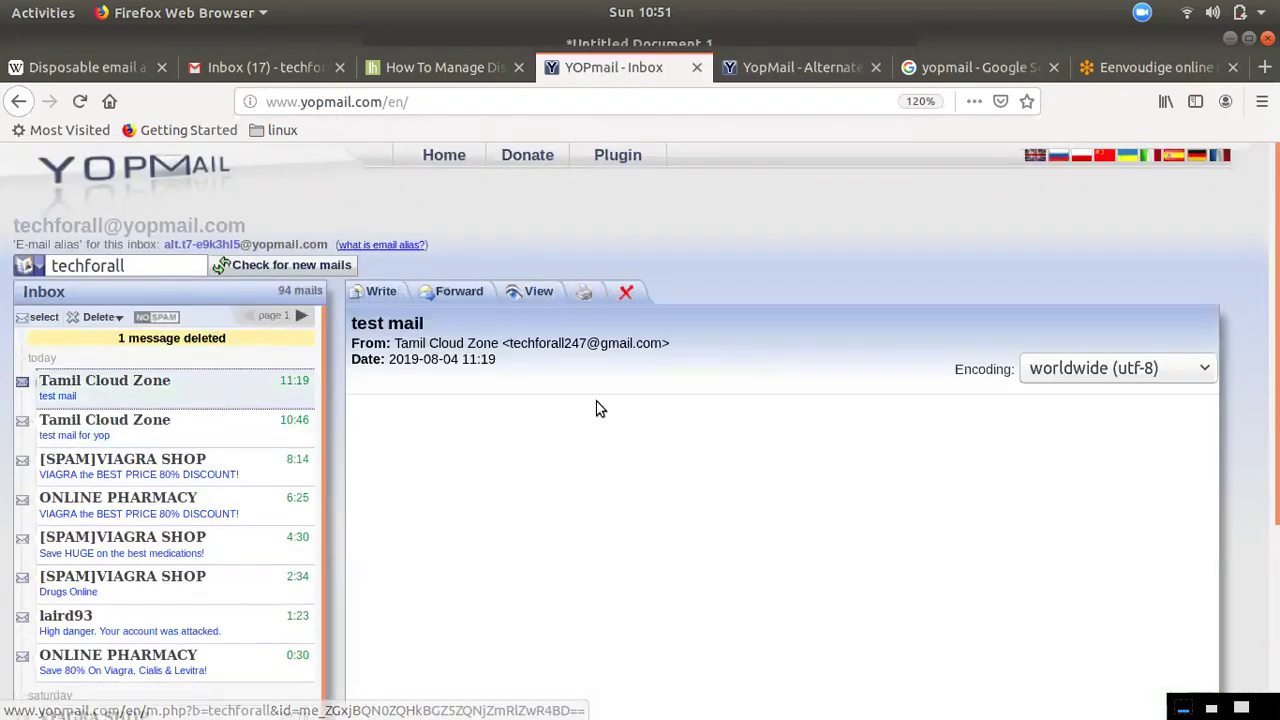
left_click(627, 294)
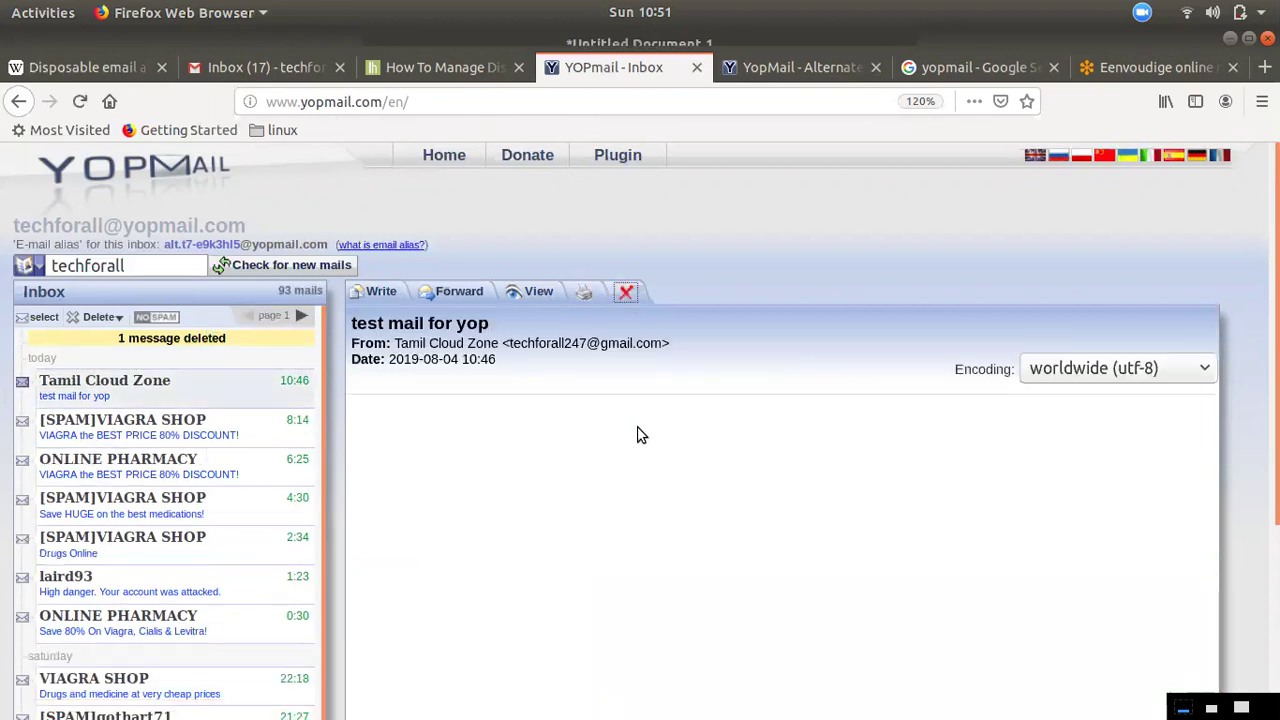
left_click(625, 291)
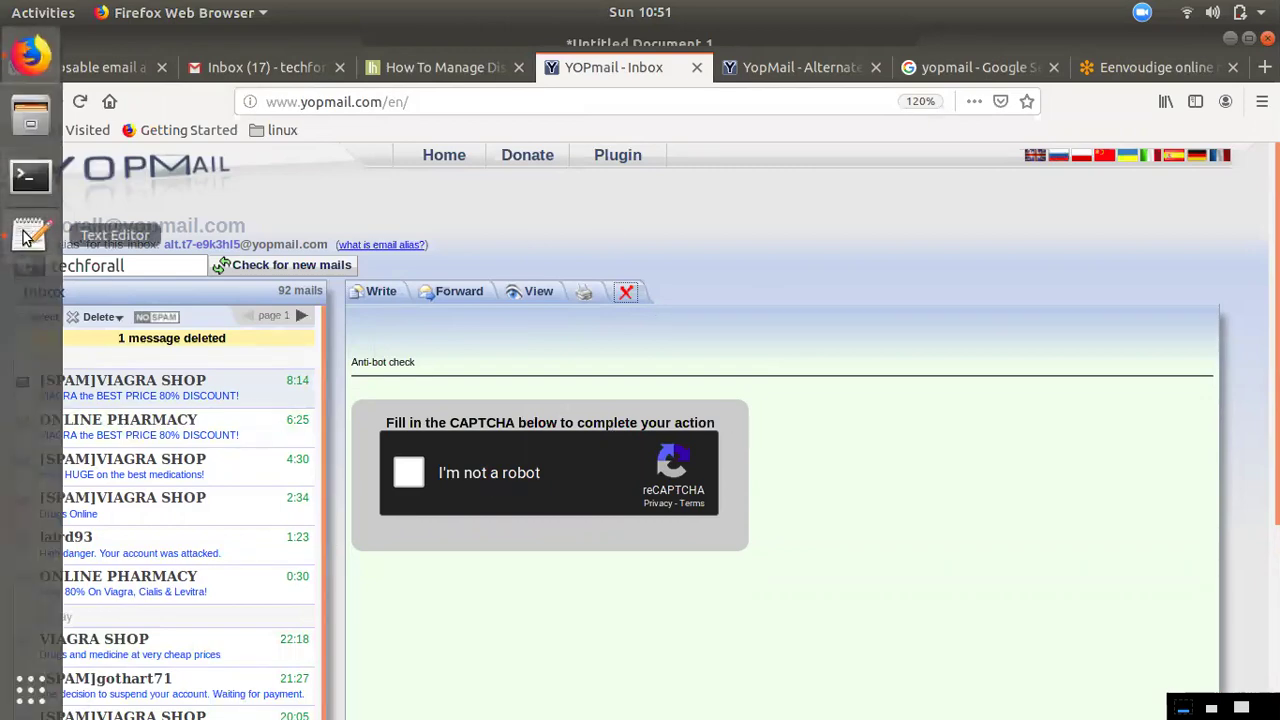
left_click(28, 236)
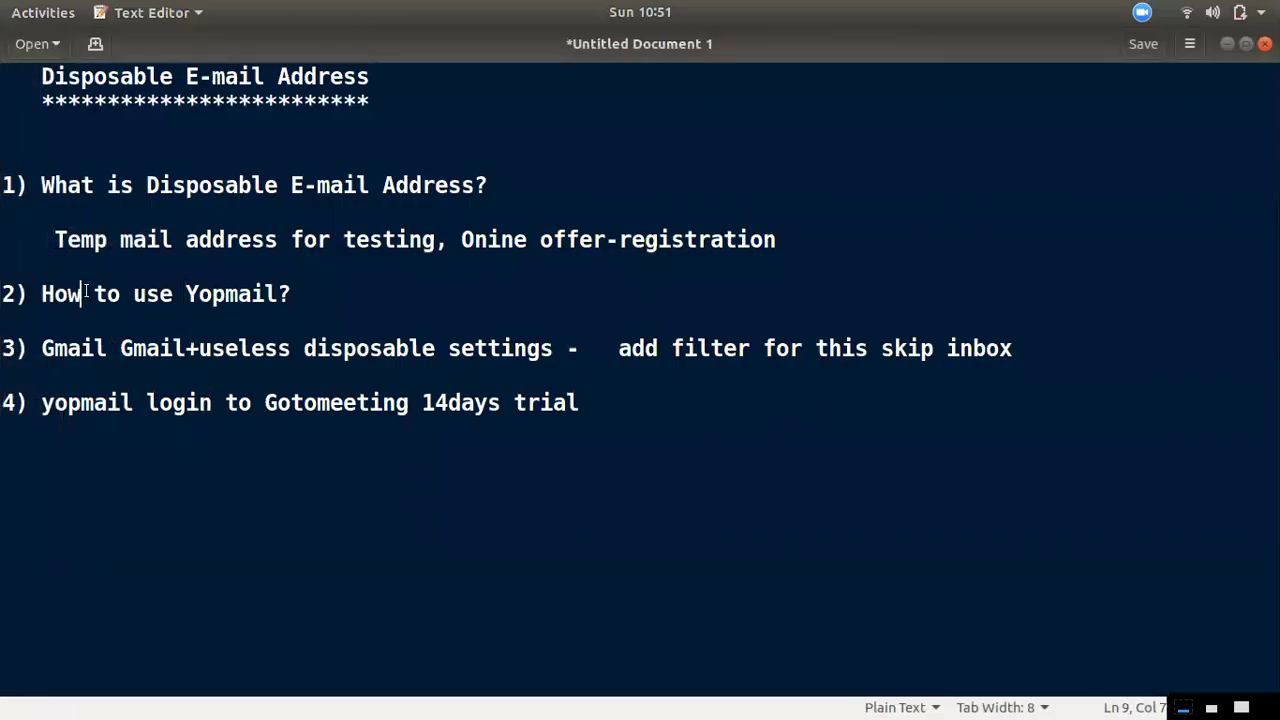
left_click_drag(68, 295, 291, 295)
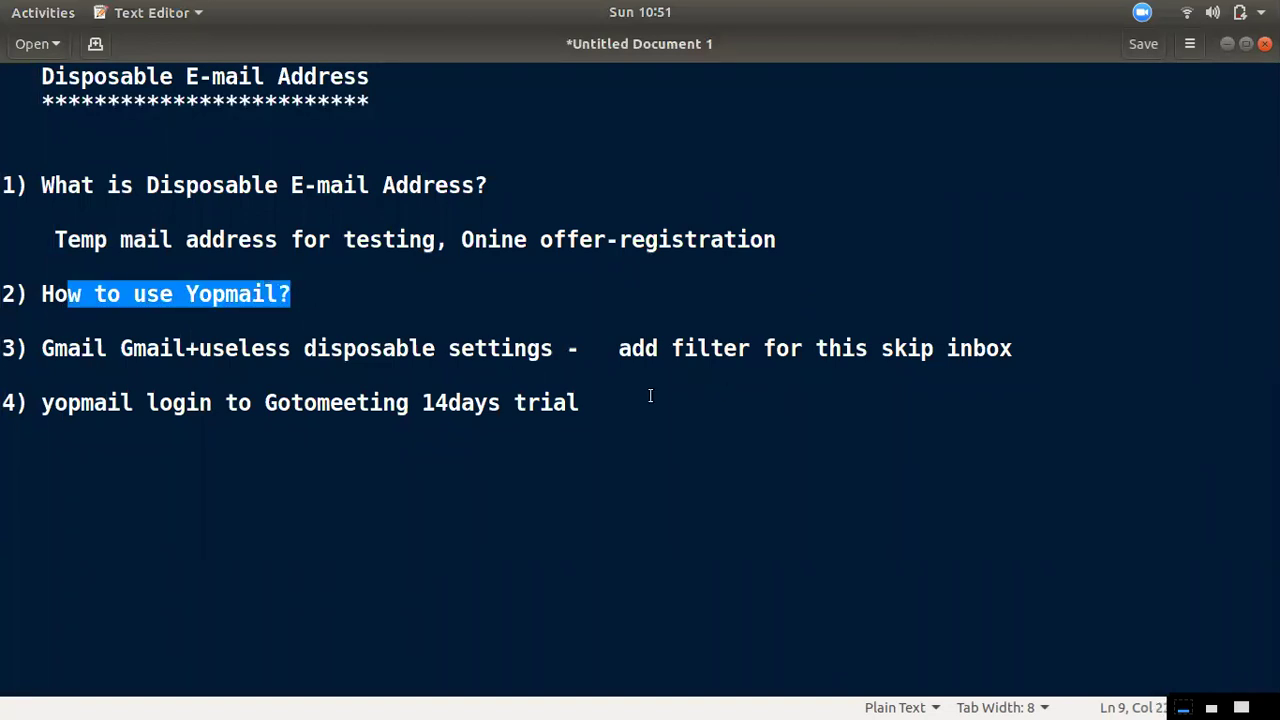
left_click(78, 350)
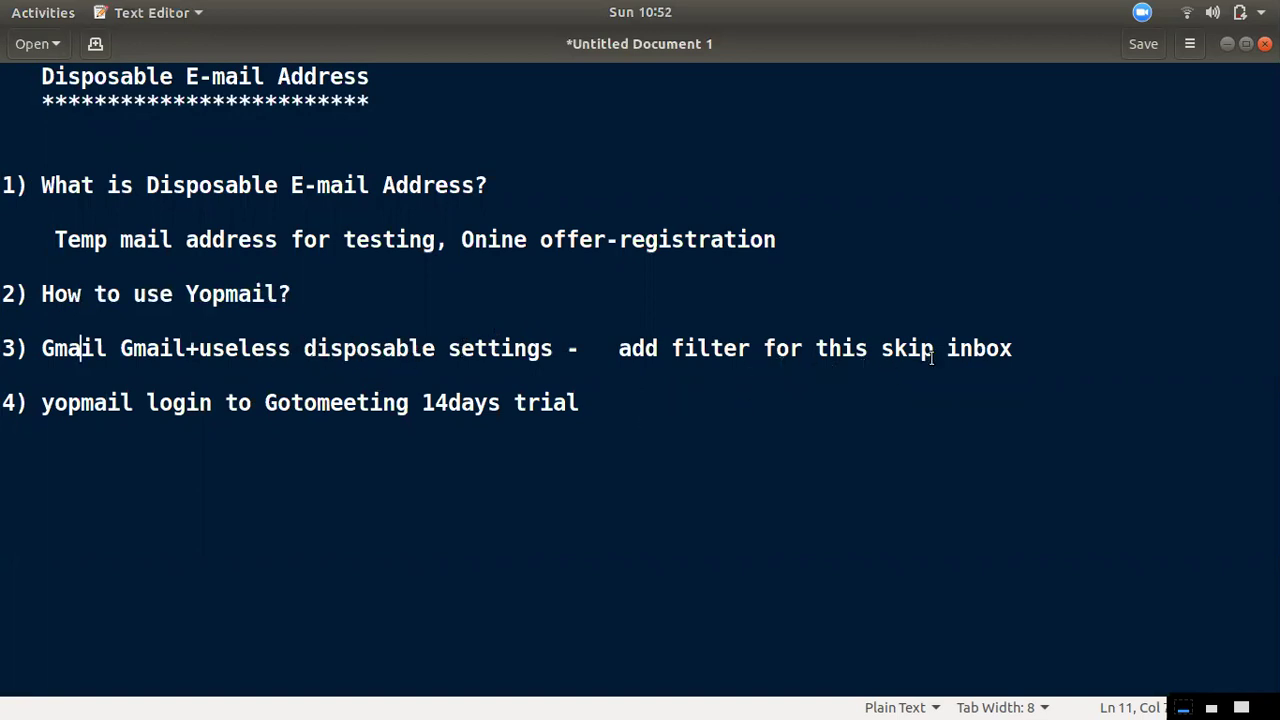
left_click_drag(986, 347, 698, 352)
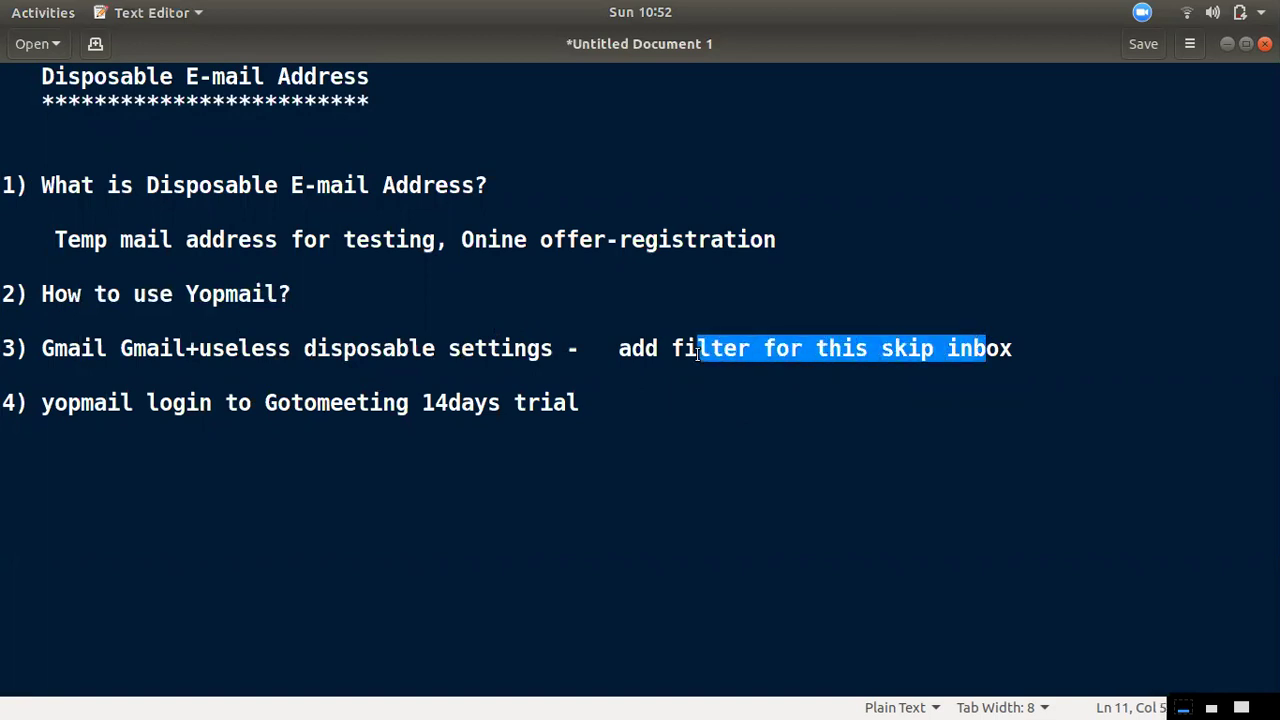
left_click(31, 55)
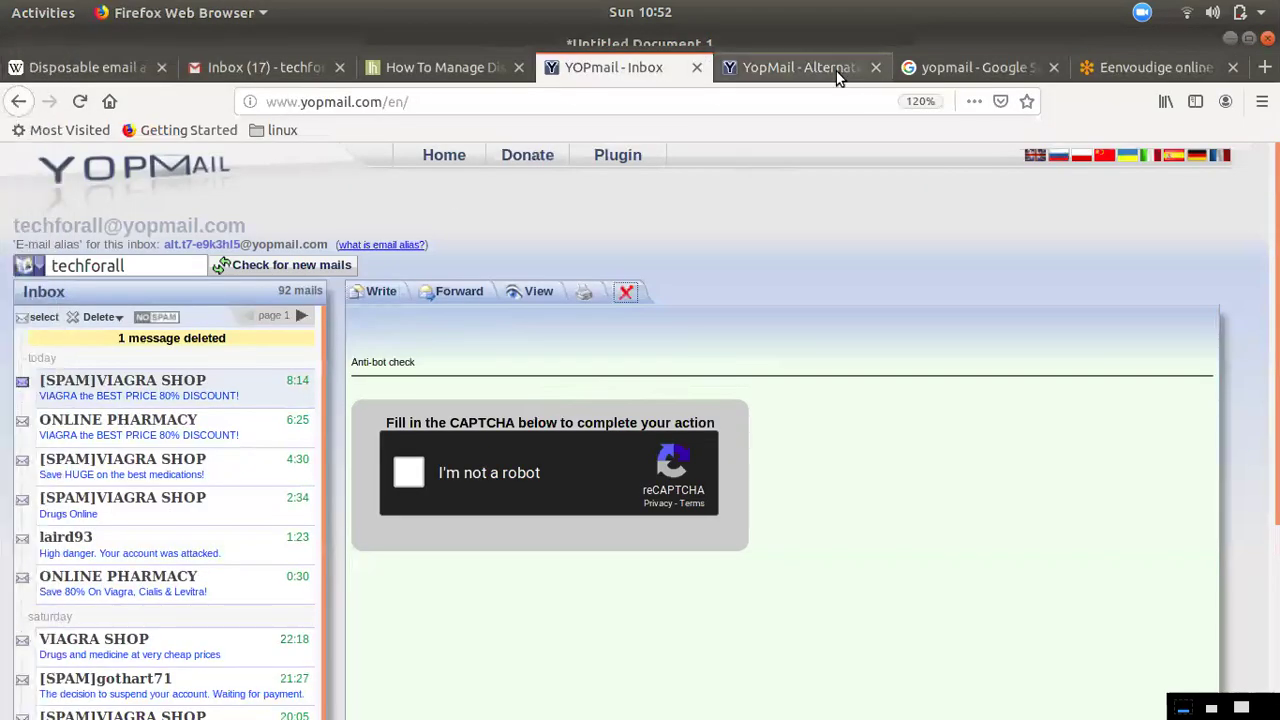
Address a new Gmail message to the account's +youtube plus-address
left_click(258, 67)
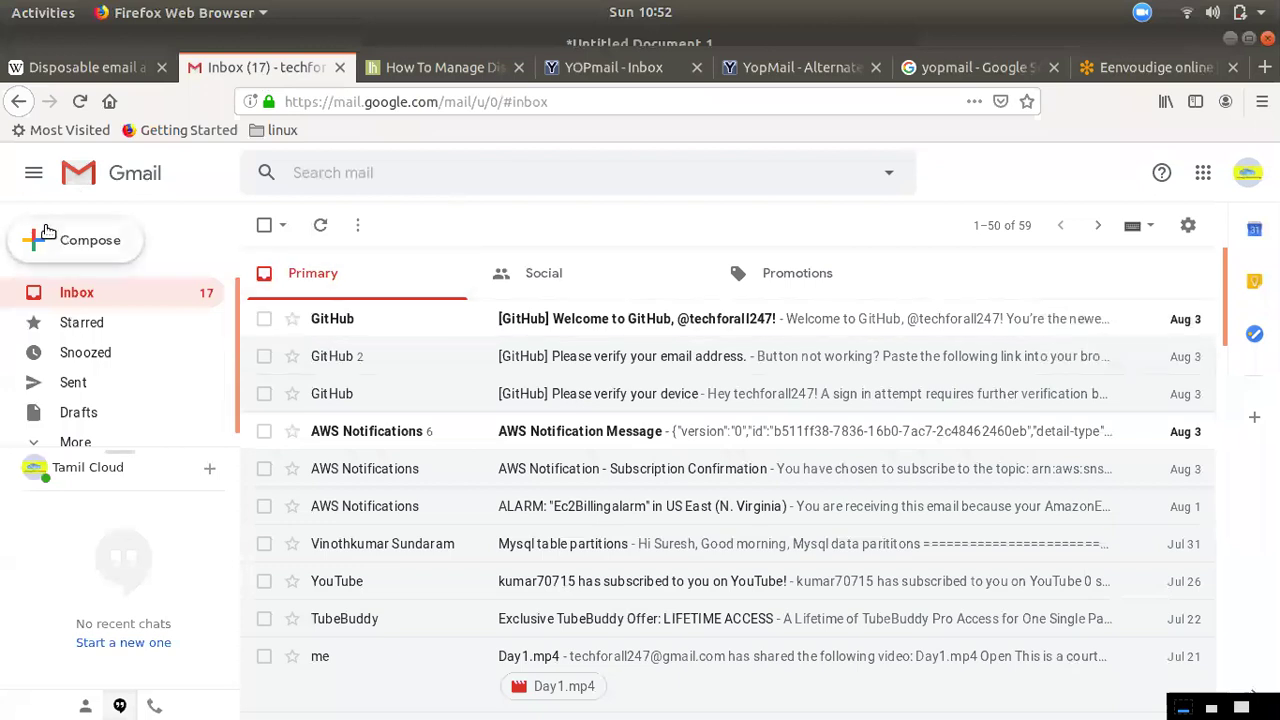
type("c")
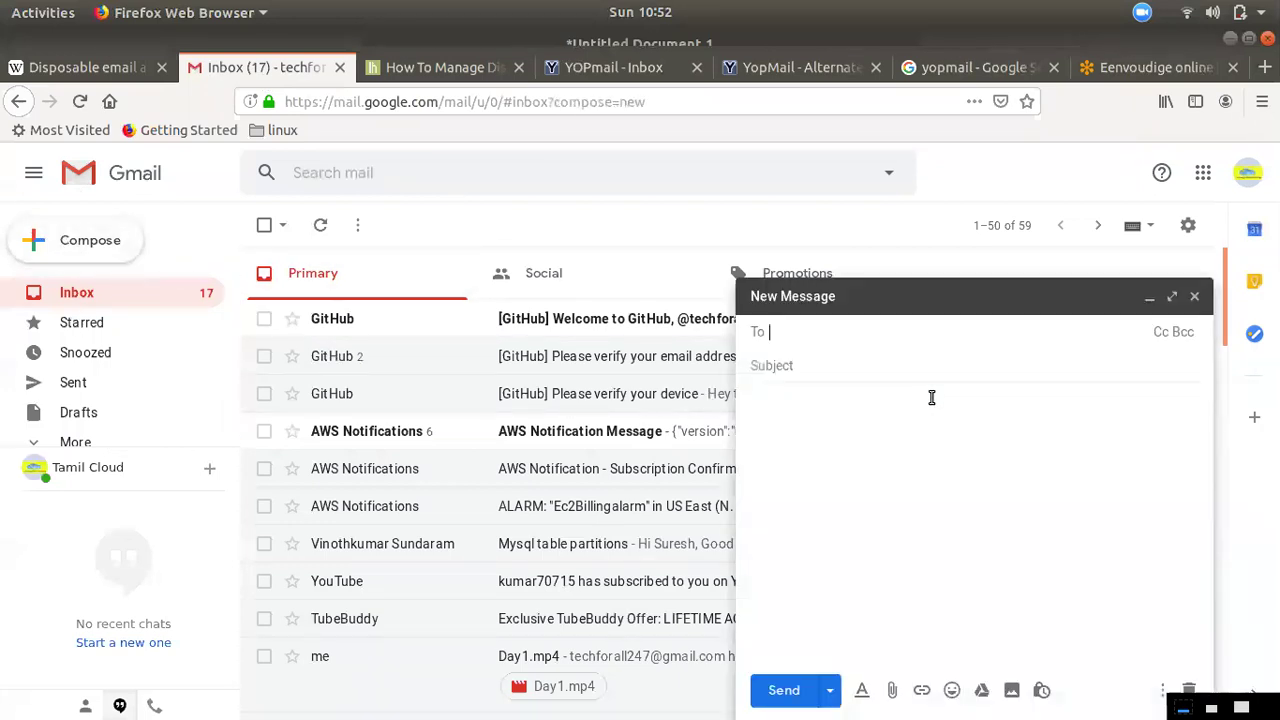
type("te")
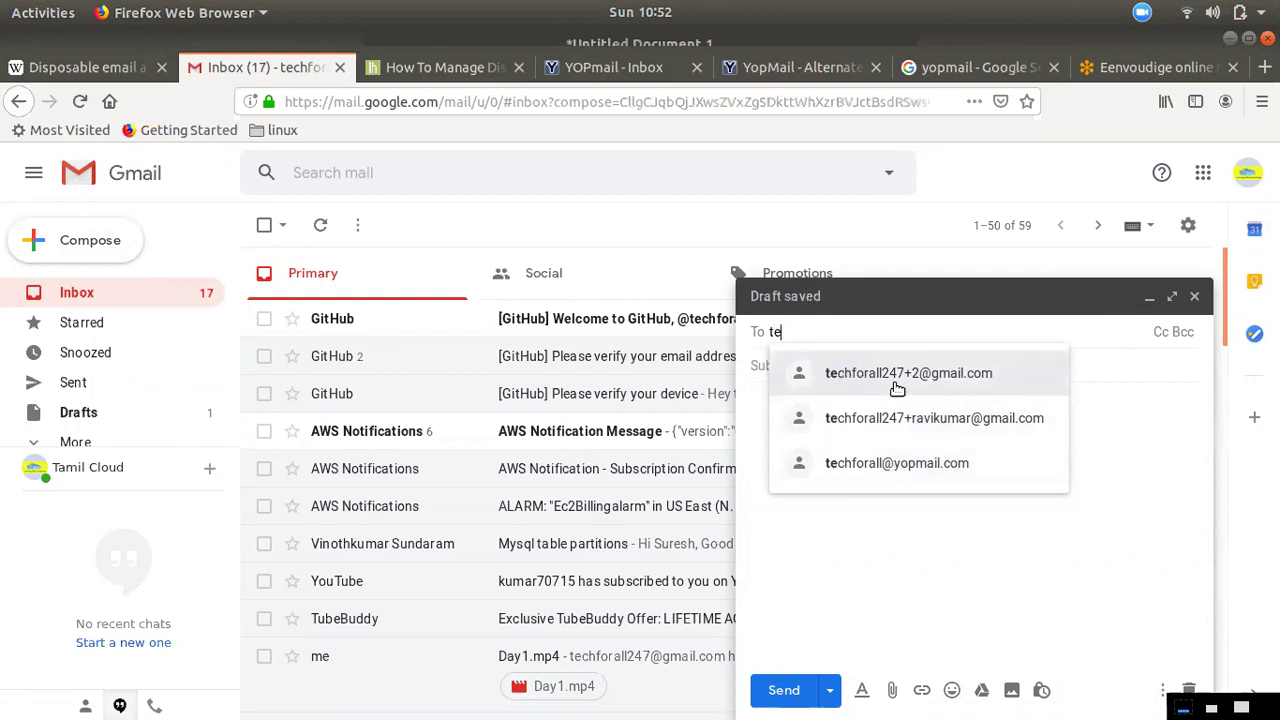
left_click(858, 373)
double_click(857, 334)
left_click(856, 336)
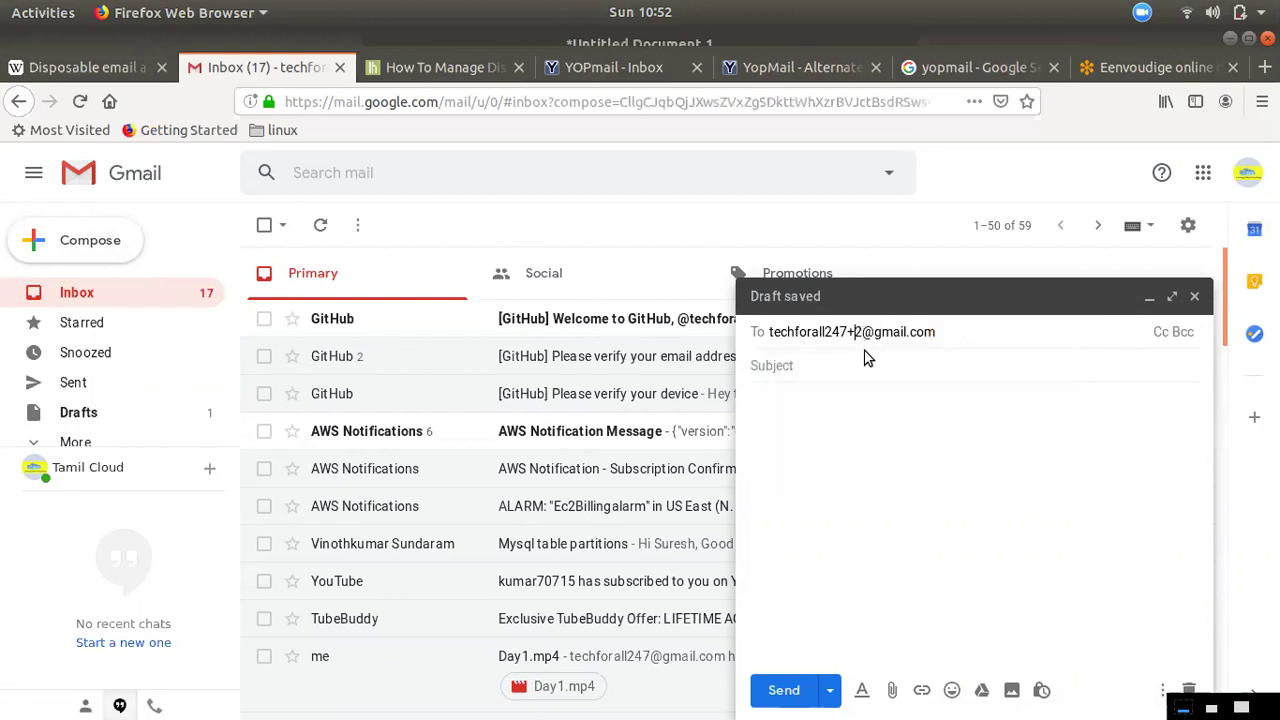
key("BackSpace")
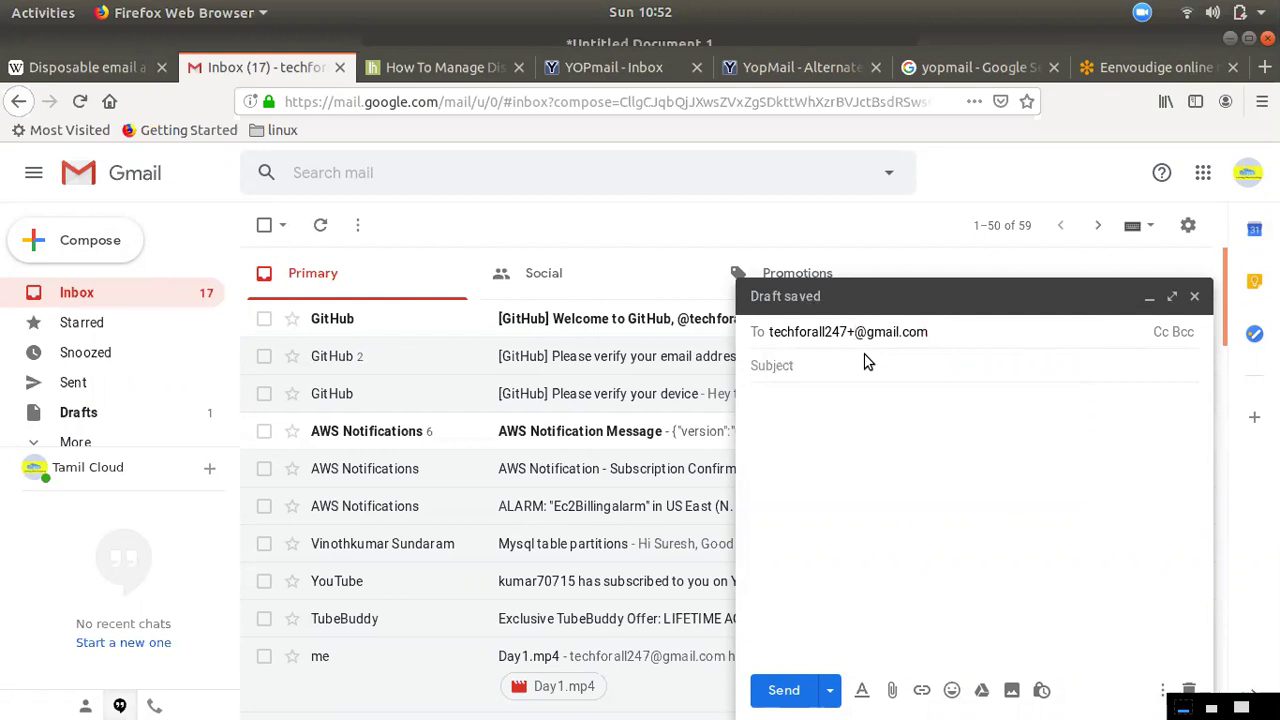
type("yu")
key("BackSpace")
type("ou")
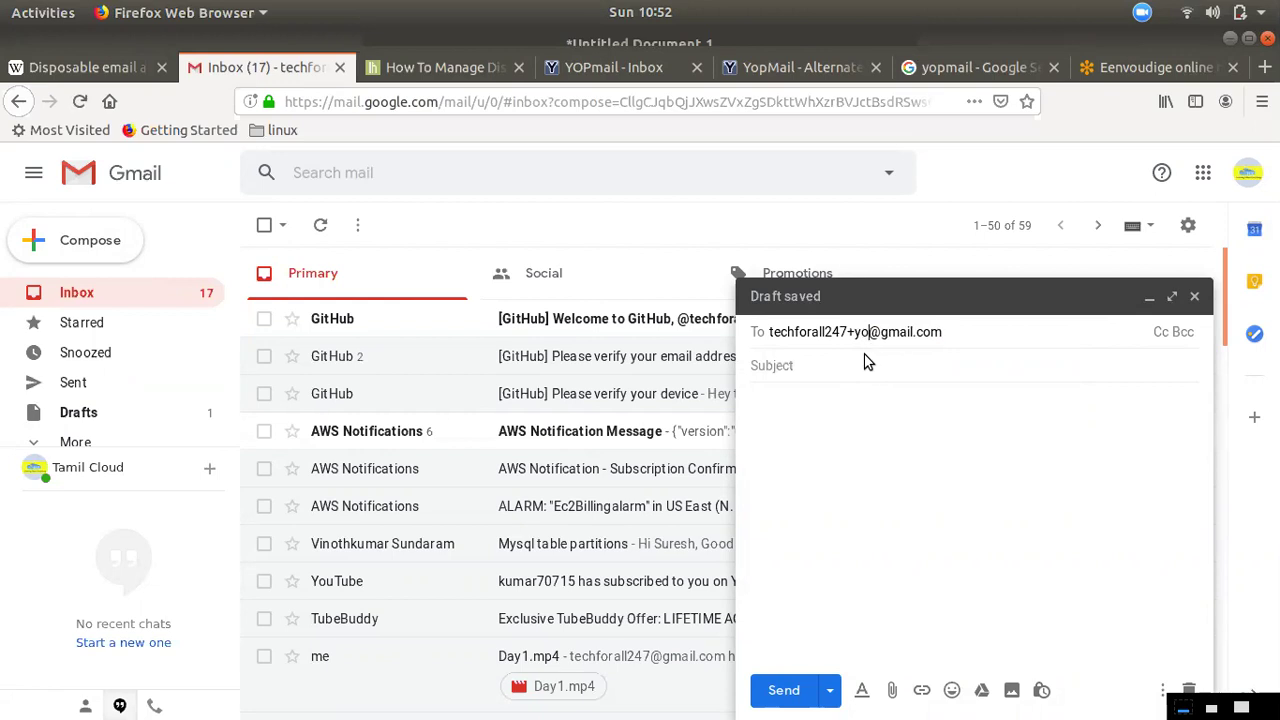
type("tube")
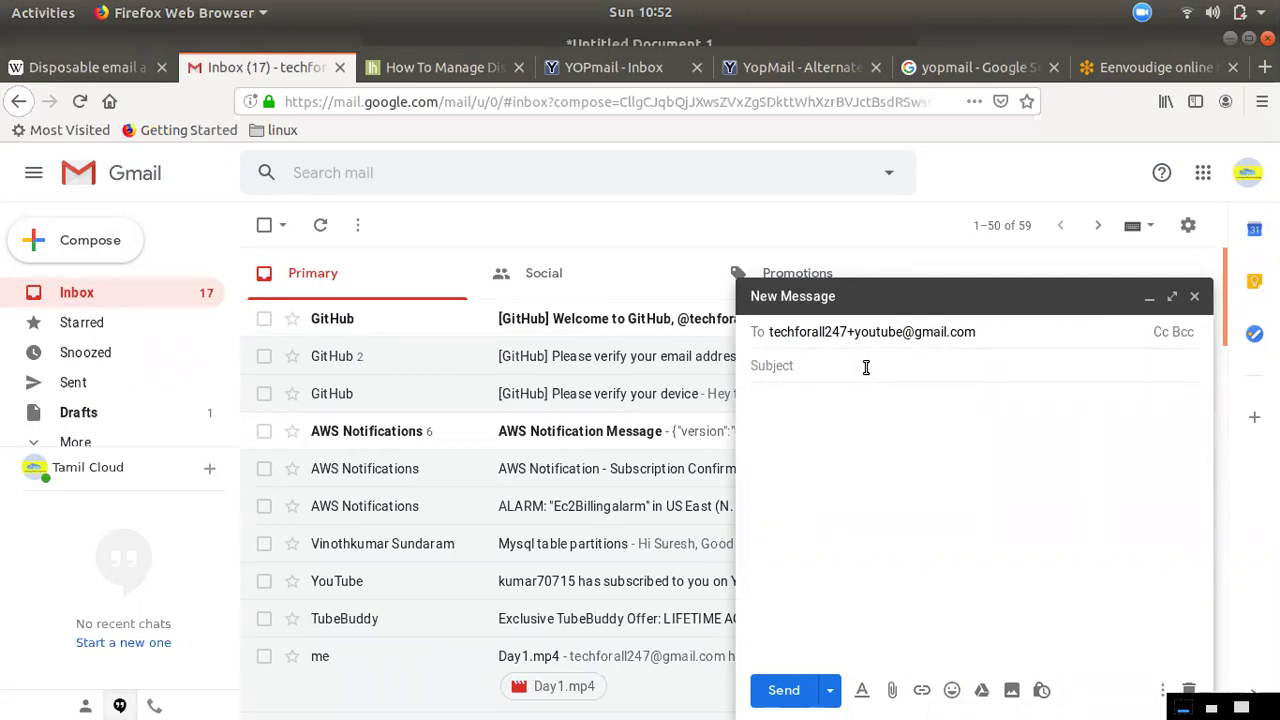
Give the test mail the subject 'gmail disposable' and send it
left_click(813, 369)
type("gn")
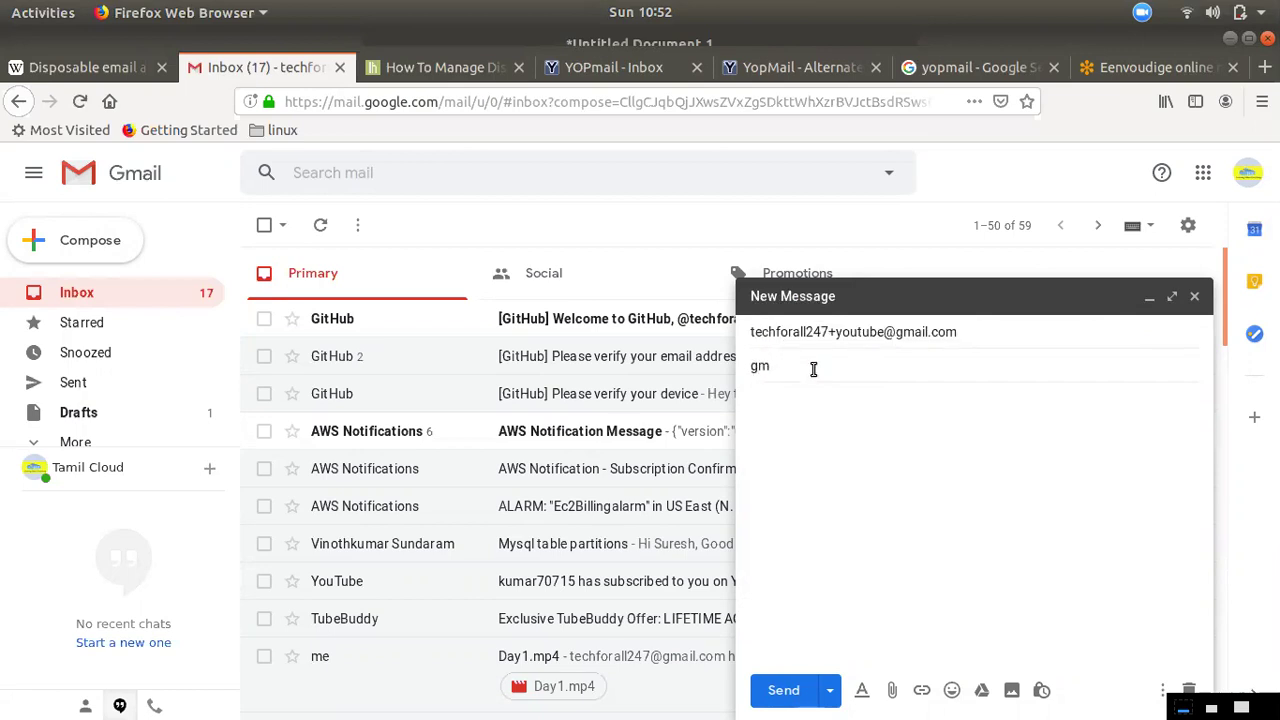
type("ail disposable")
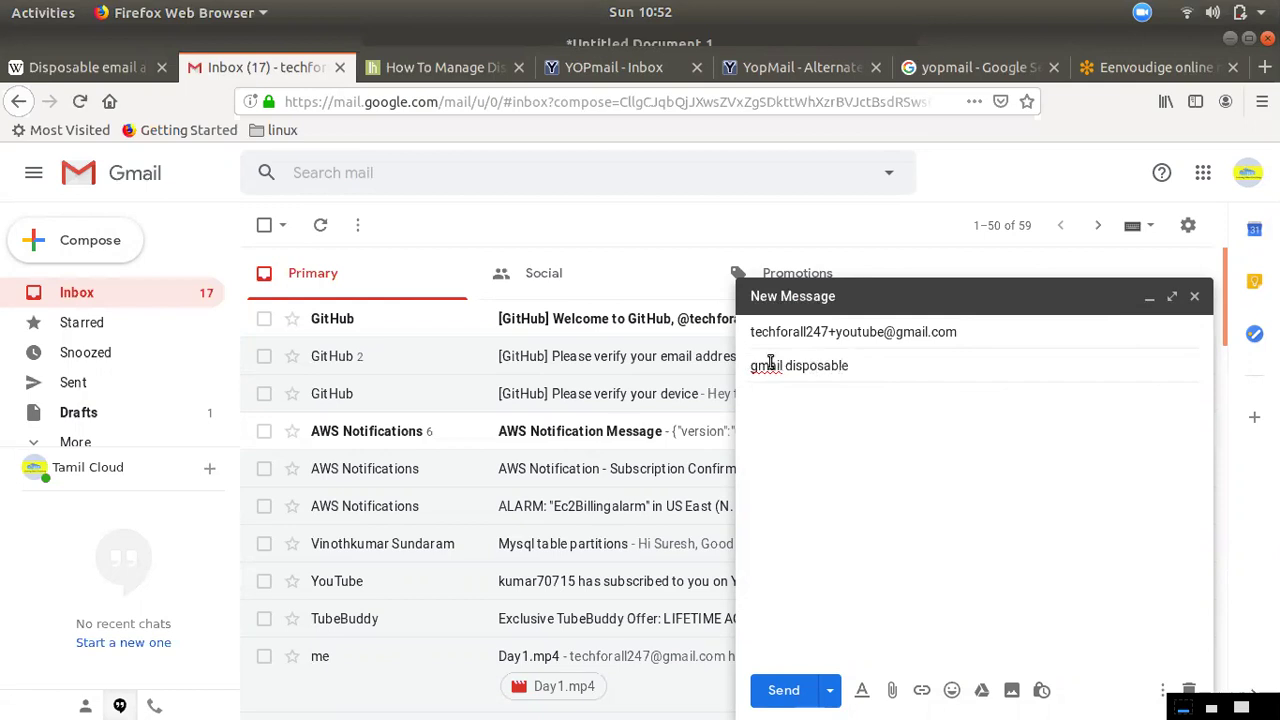
right_click(773, 365)
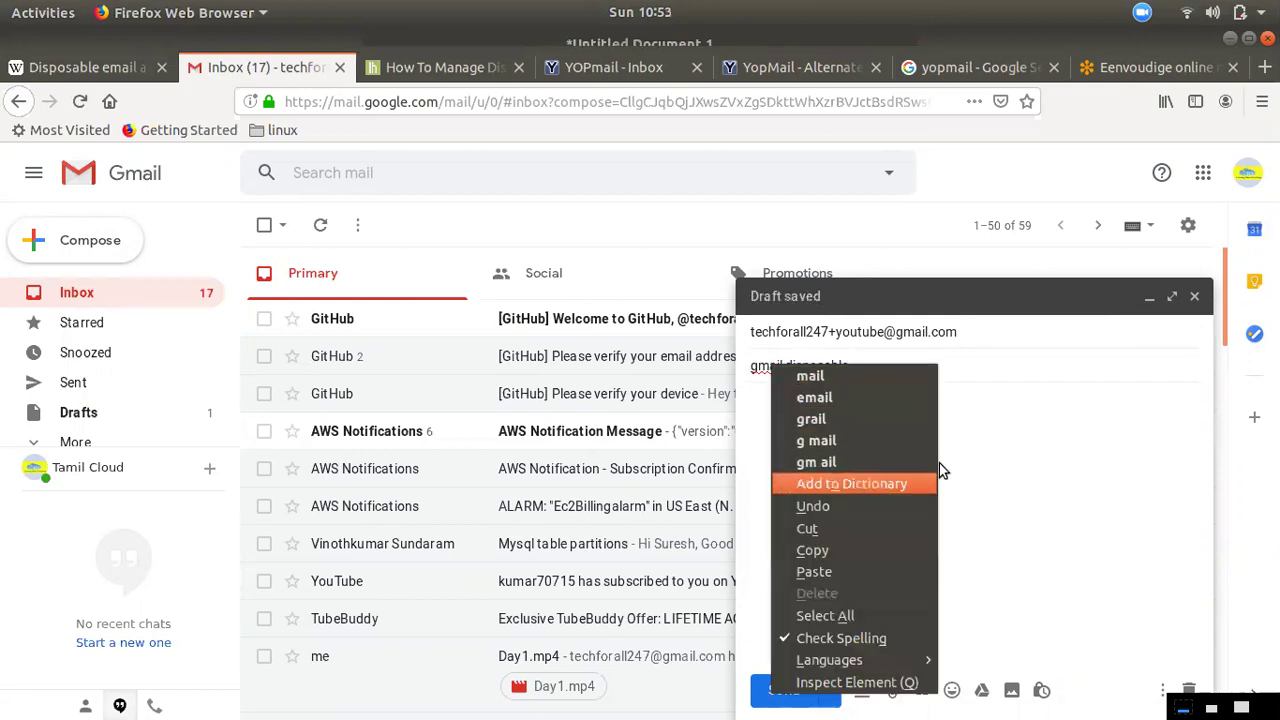
key("Escape")
left_click(783, 690)
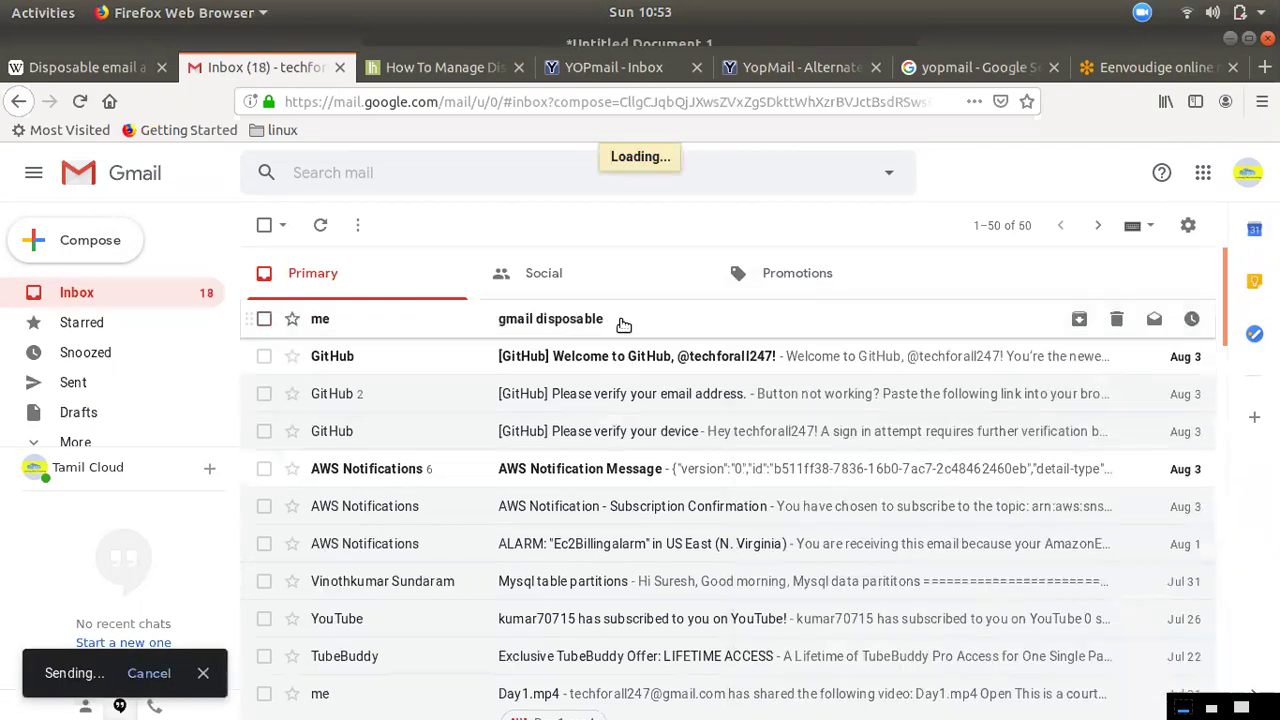
Open the arrived 'gmail disposable' mail, check its recipient details, and go back to the inbox
left_click(586, 326)
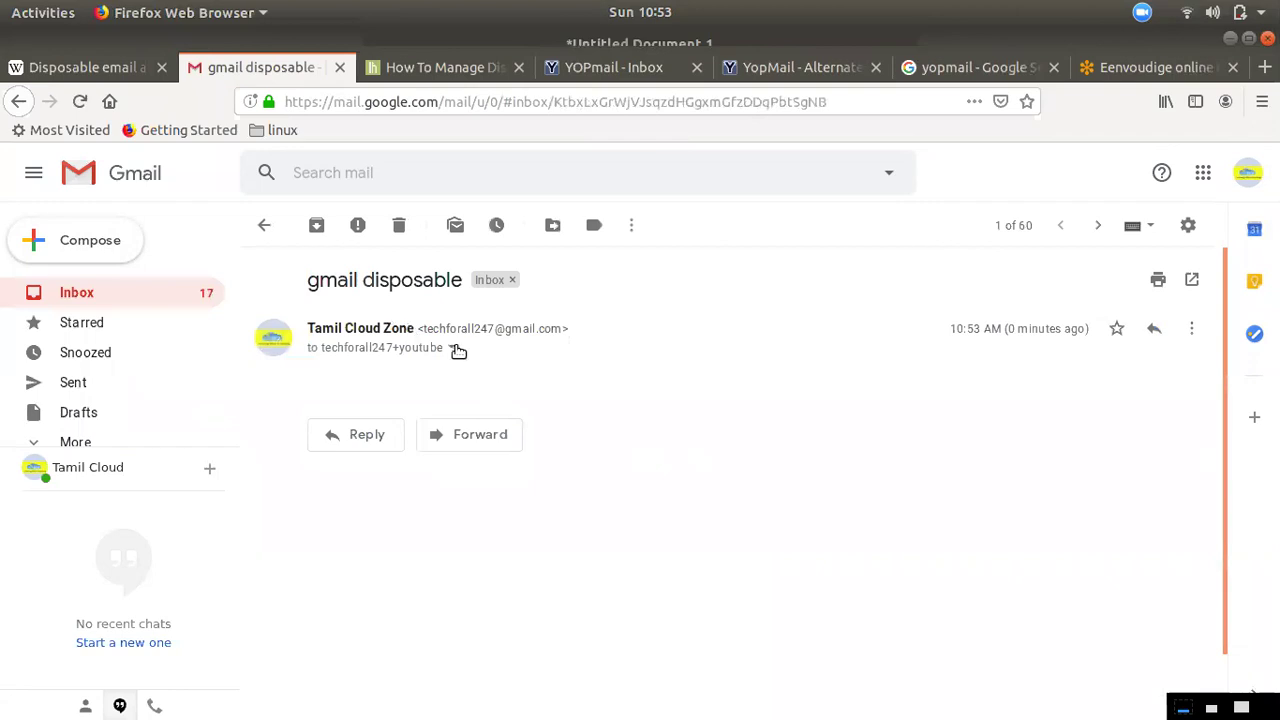
left_click(451, 347)
left_click(86, 292)
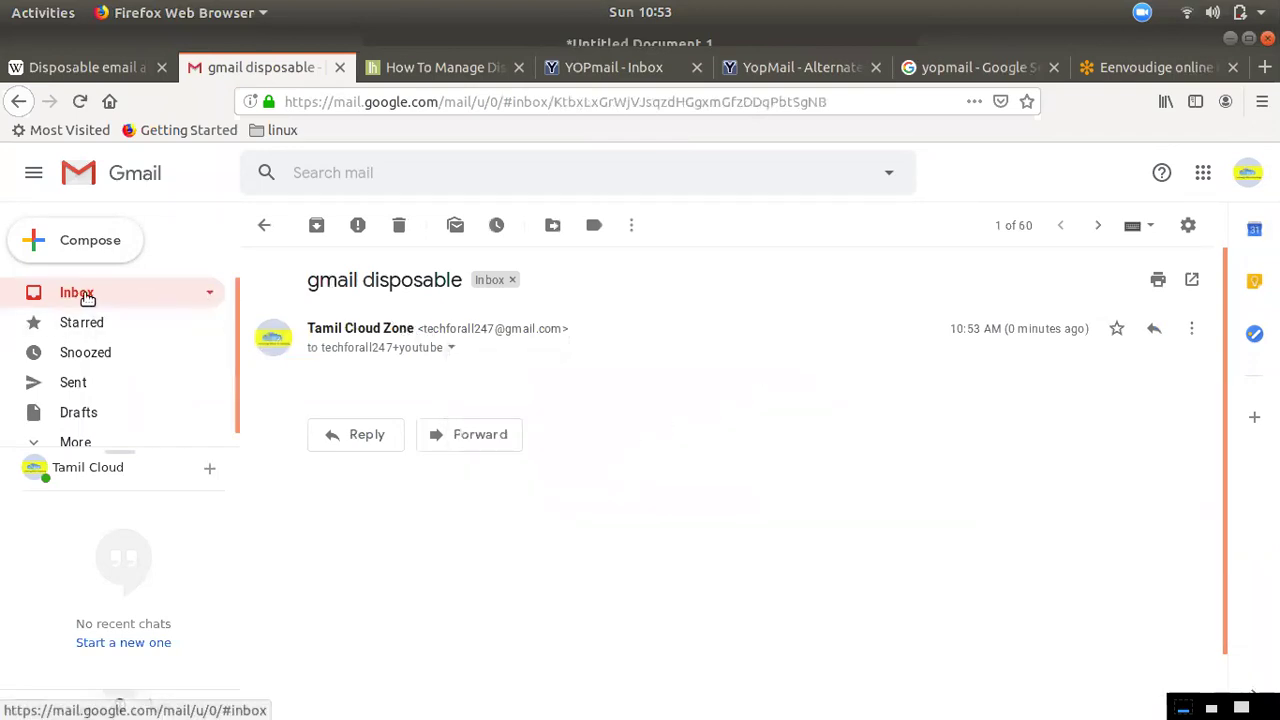
mouse_move(25, 258)
left_click(30, 236)
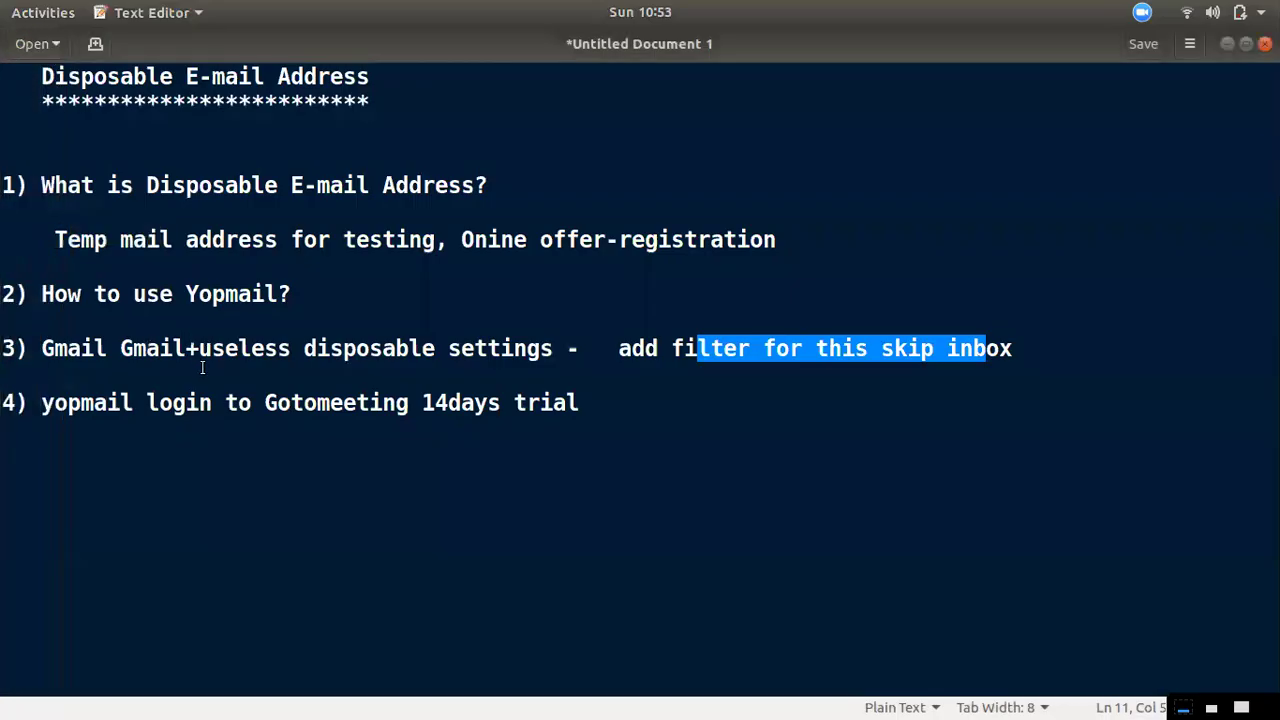
left_click_drag(159, 300, 226, 300)
left_click(271, 346)
left_click_drag(264, 348, 438, 345)
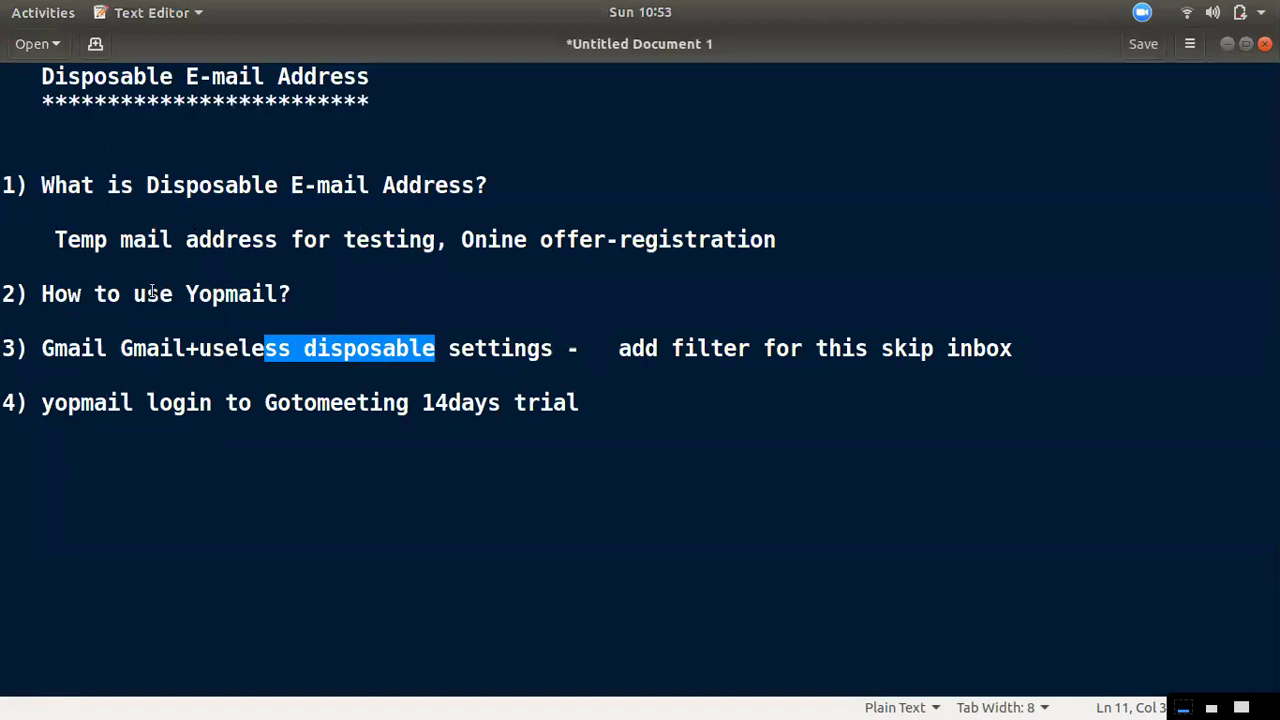
left_click_drag(135, 292, 322, 315)
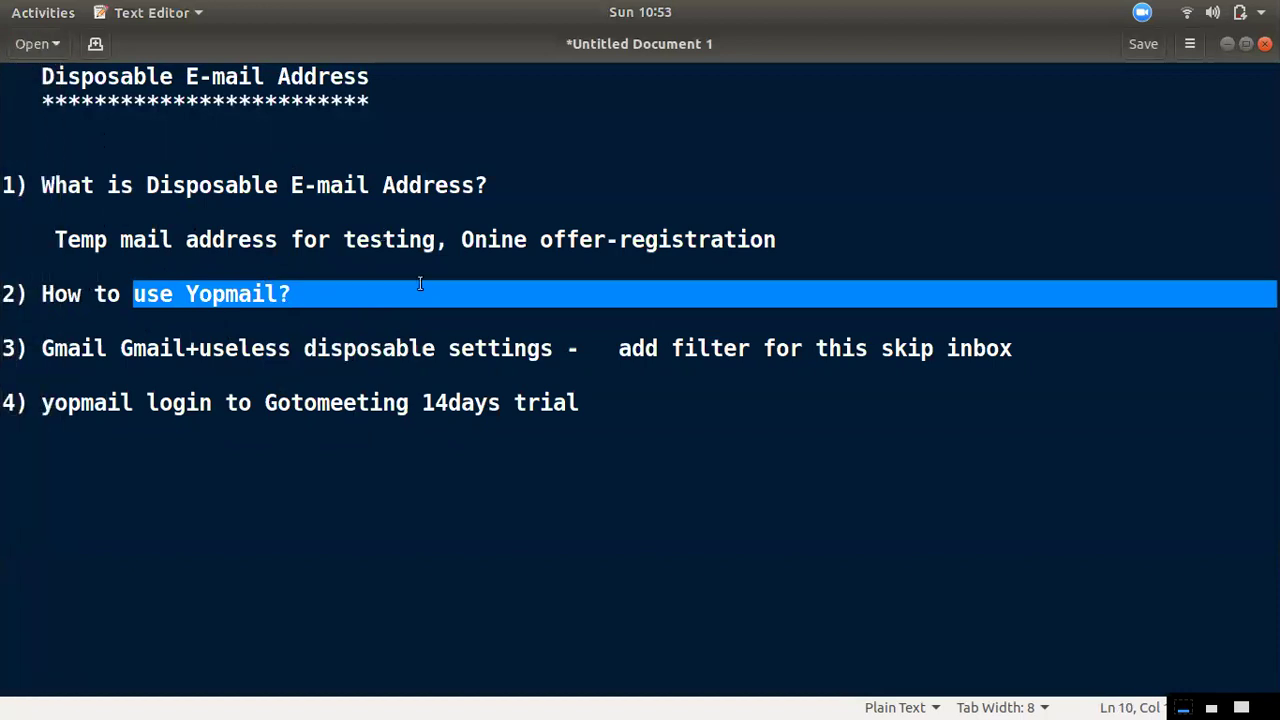
left_click_drag(123, 407, 472, 420)
left_click(457, 434)
left_click_drag(580, 404, 505, 440)
left_click(28, 46)
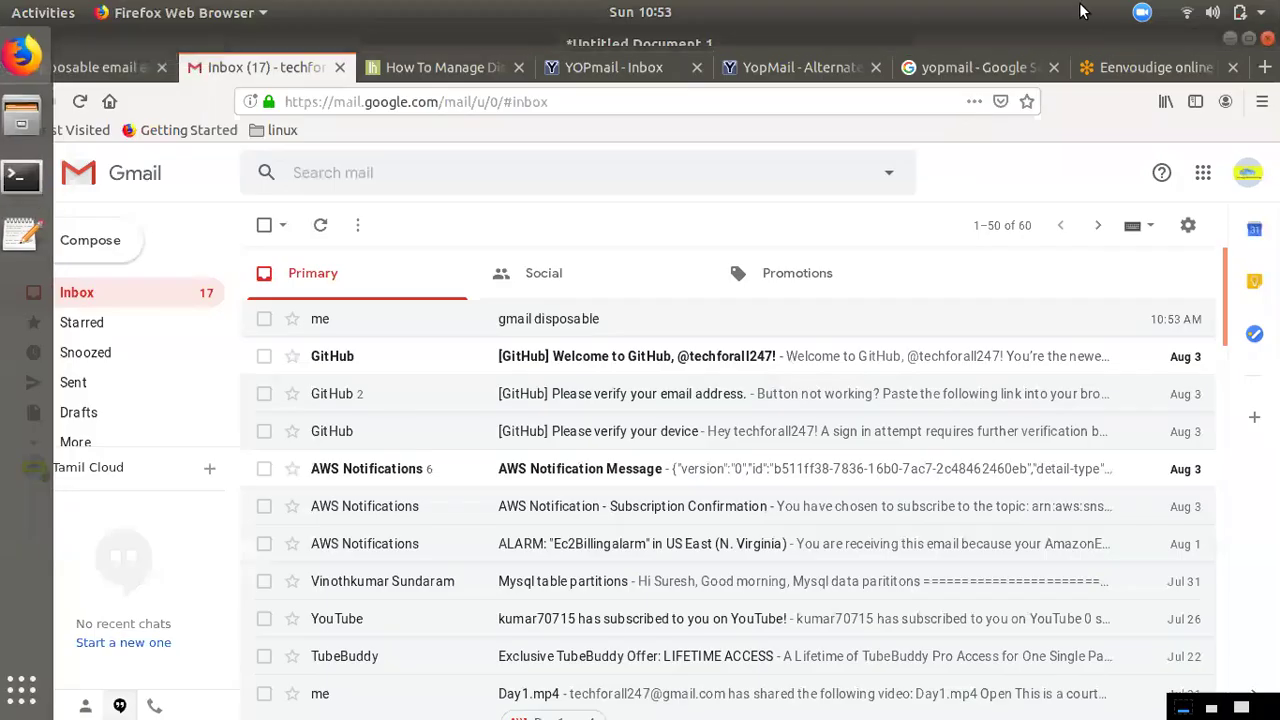
Enter a first name (Voornaam) and last name (Achternaam) in the GoToMeeting trial form
left_click(1124, 70)
scroll(723, 337, "up", 10)
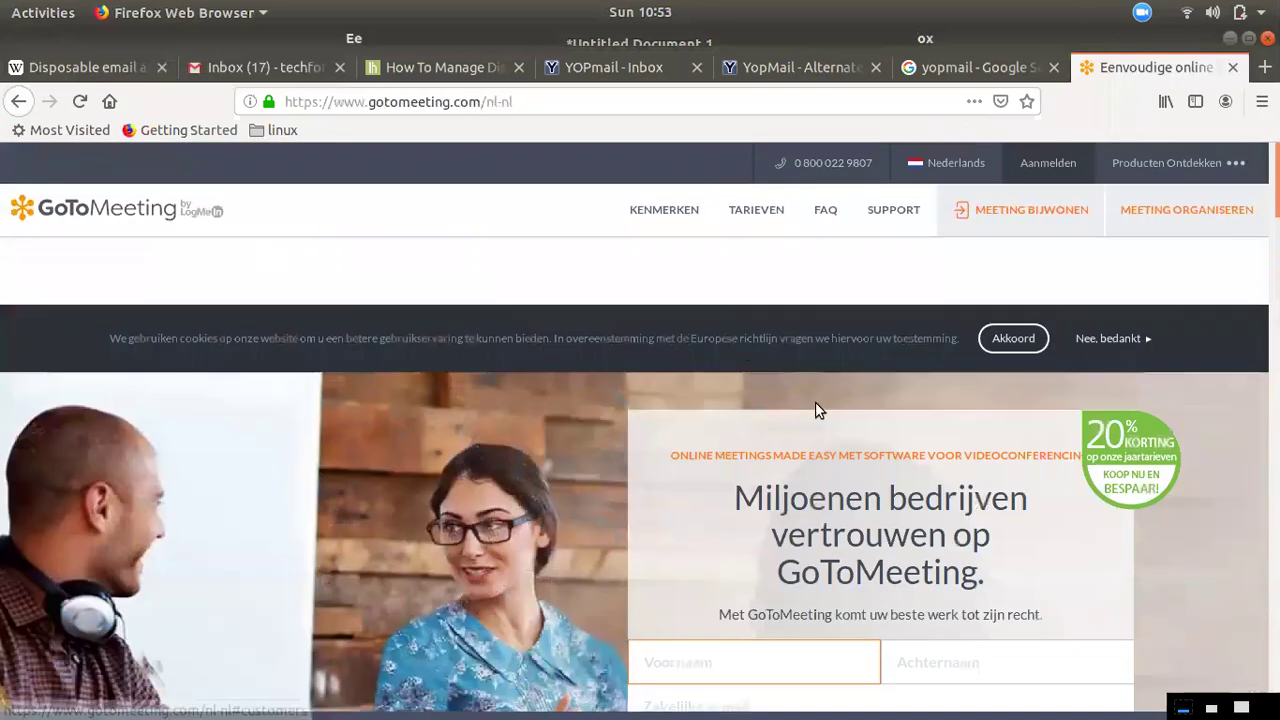
scroll(825, 443, "down", 5)
scroll(986, 343, "up", 5)
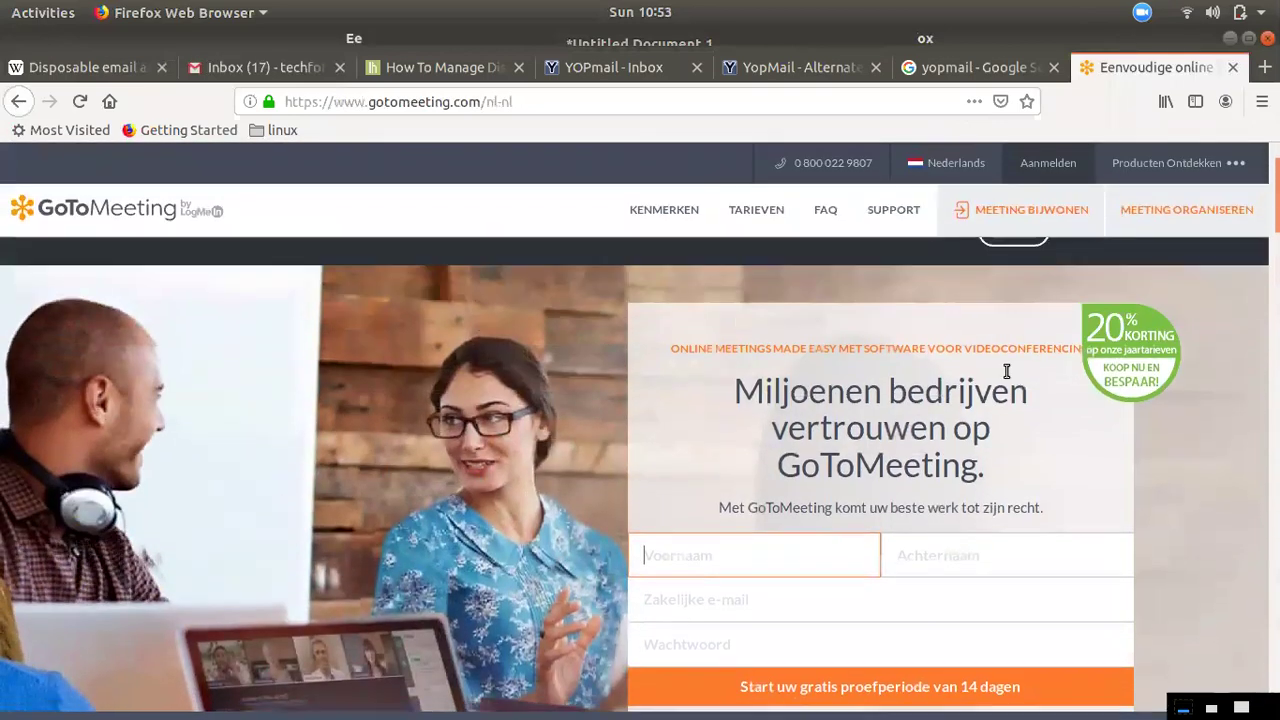
left_click(740, 596)
left_click(770, 557)
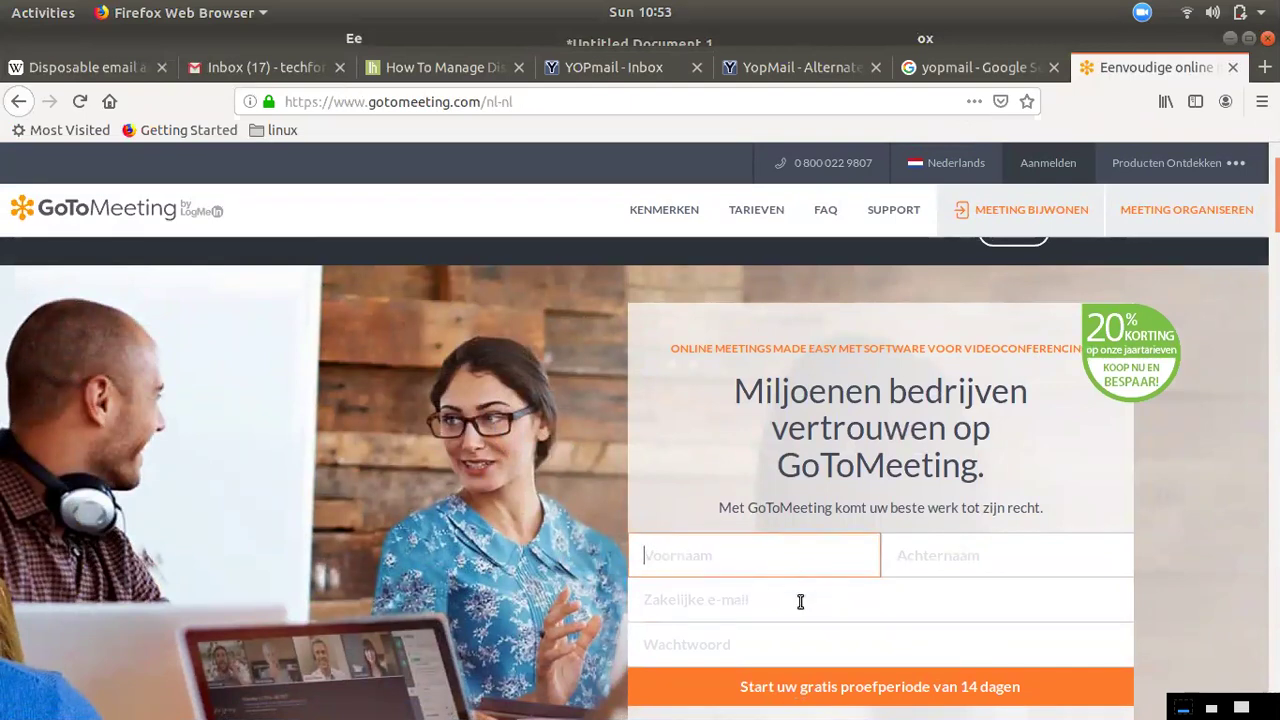
scroll(868, 590, "down", 2)
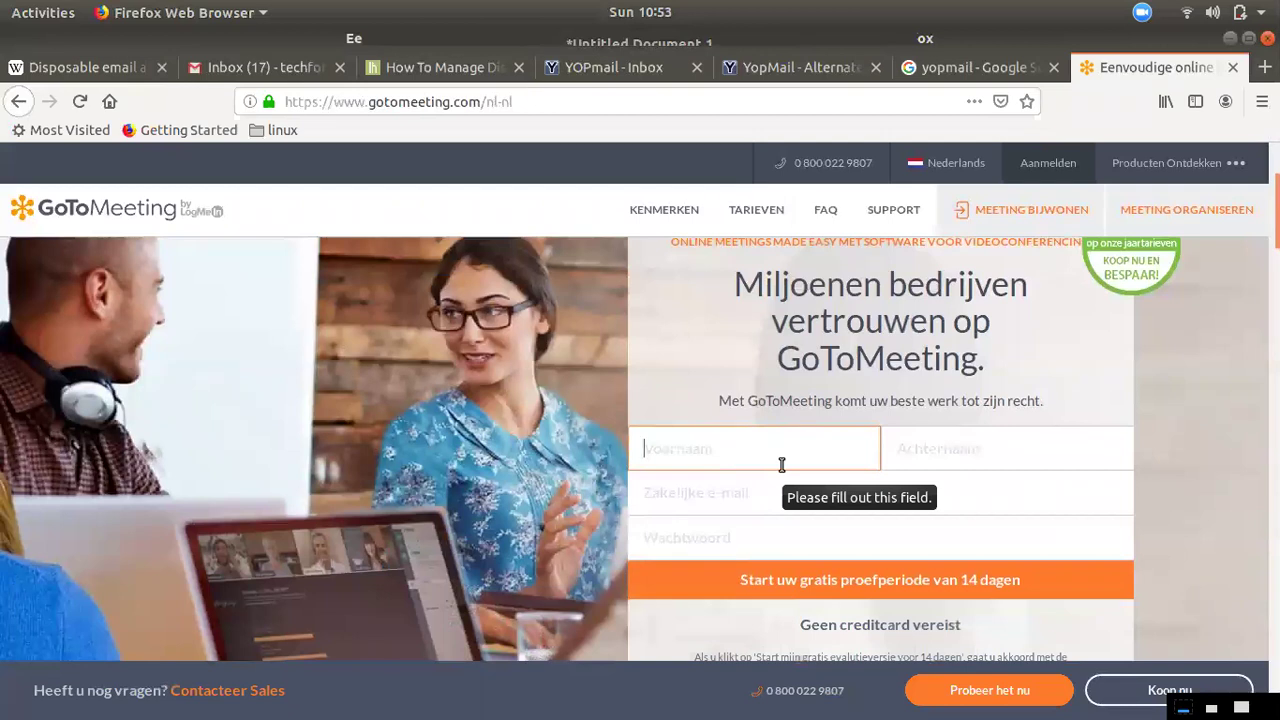
type("rktech")
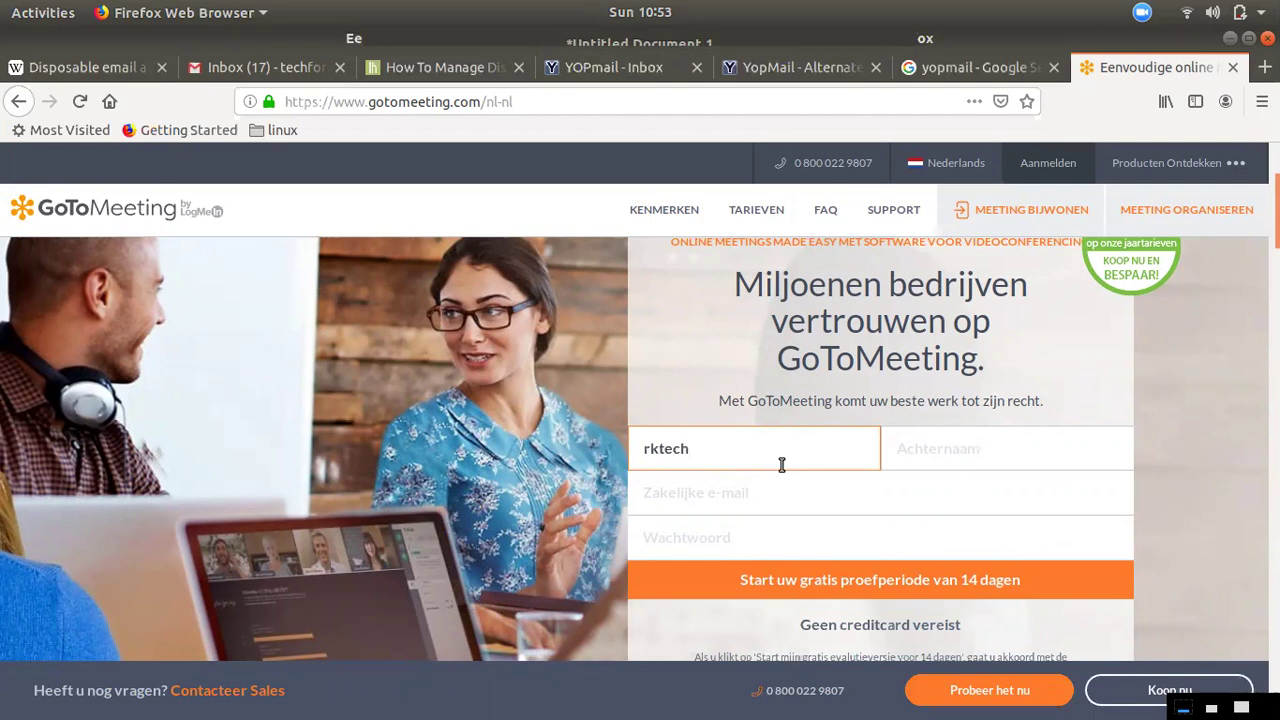
left_click(1033, 453)
type("pvtltd")
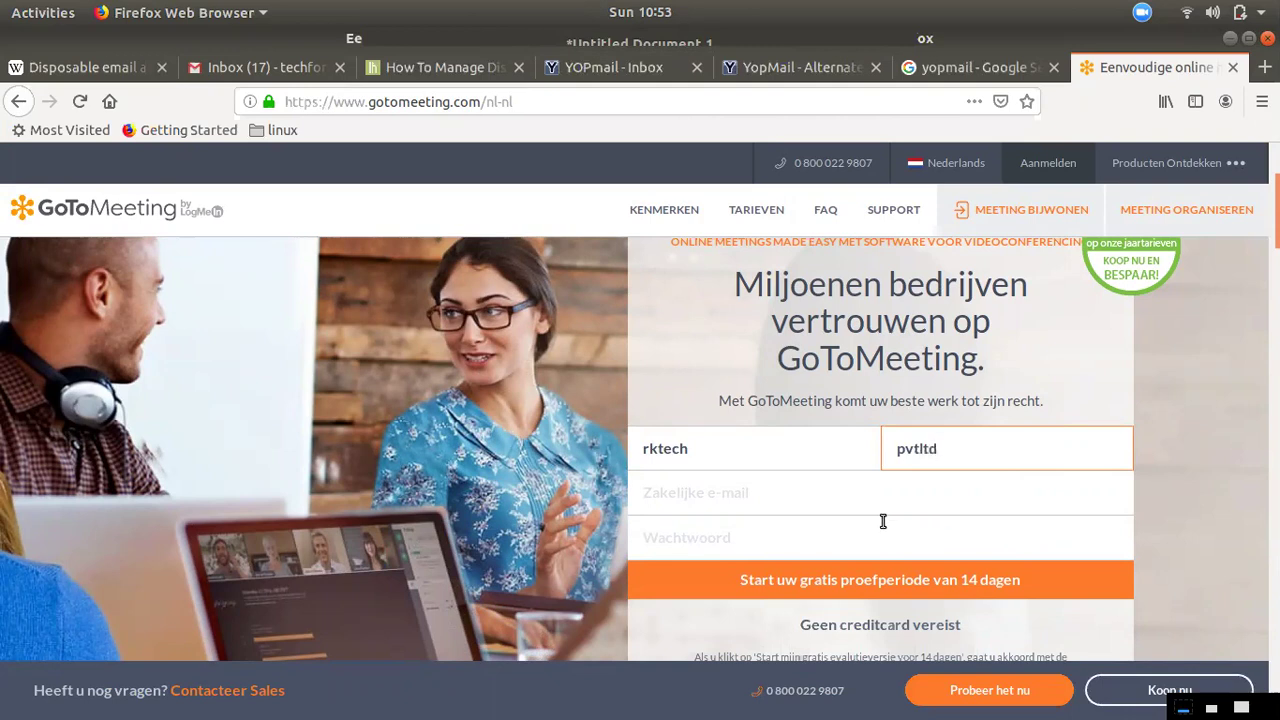
Fill the Zakelijke e-mail field with a YOPmail disposable address
left_click(879, 519)
type("r")
key("BackSpace")
type("r")
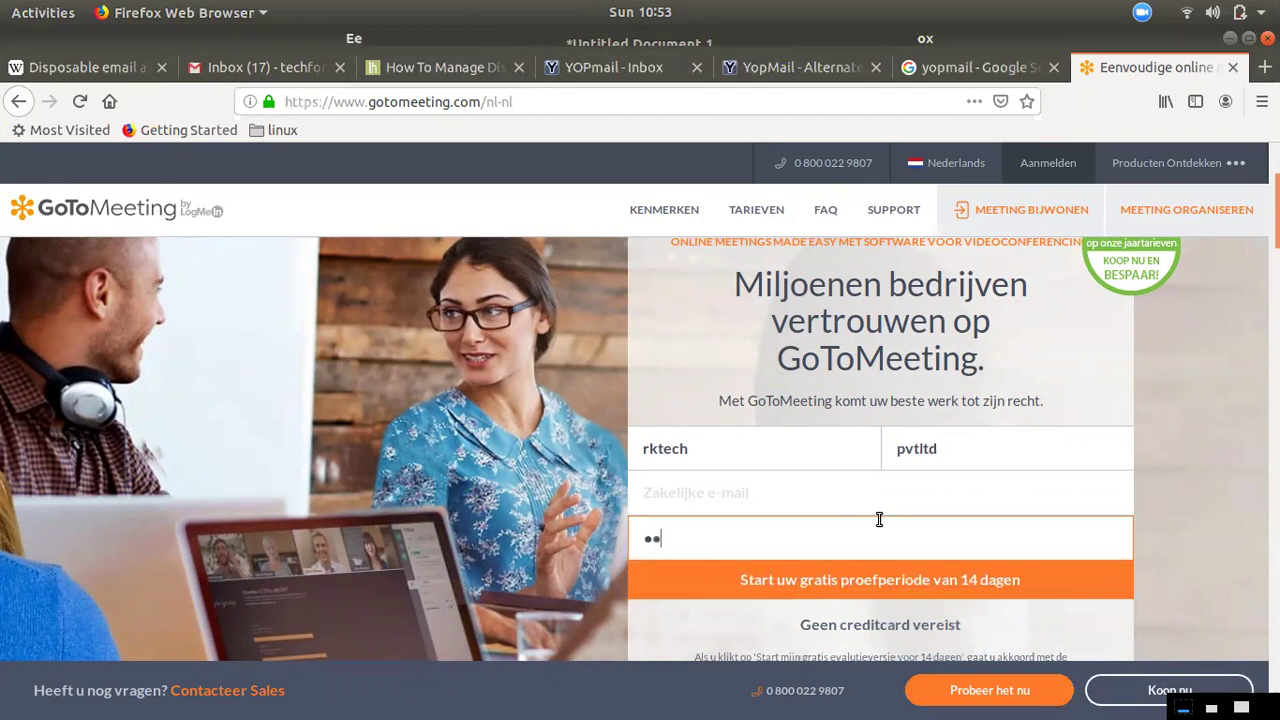
left_click(911, 500)
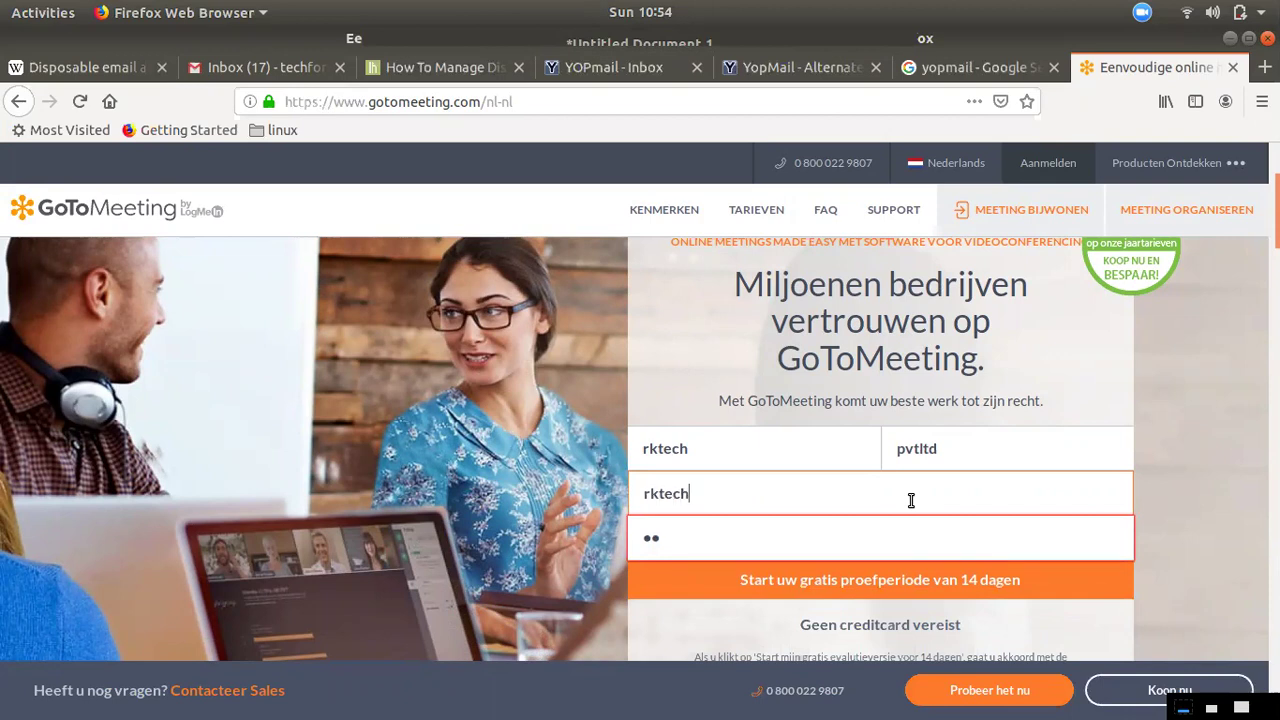
Replace the Wachtwoord field contents with an 8-character password
left_click_drag(777, 534, 502, 537)
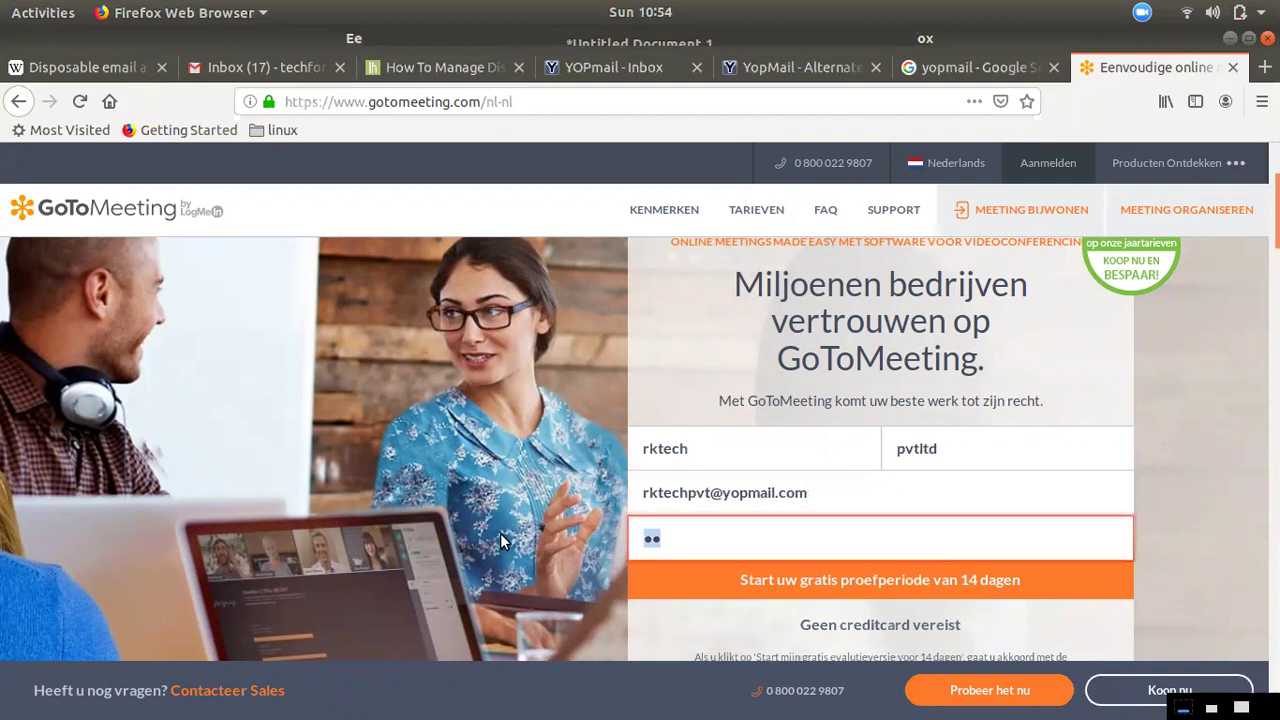
type("••••••••")
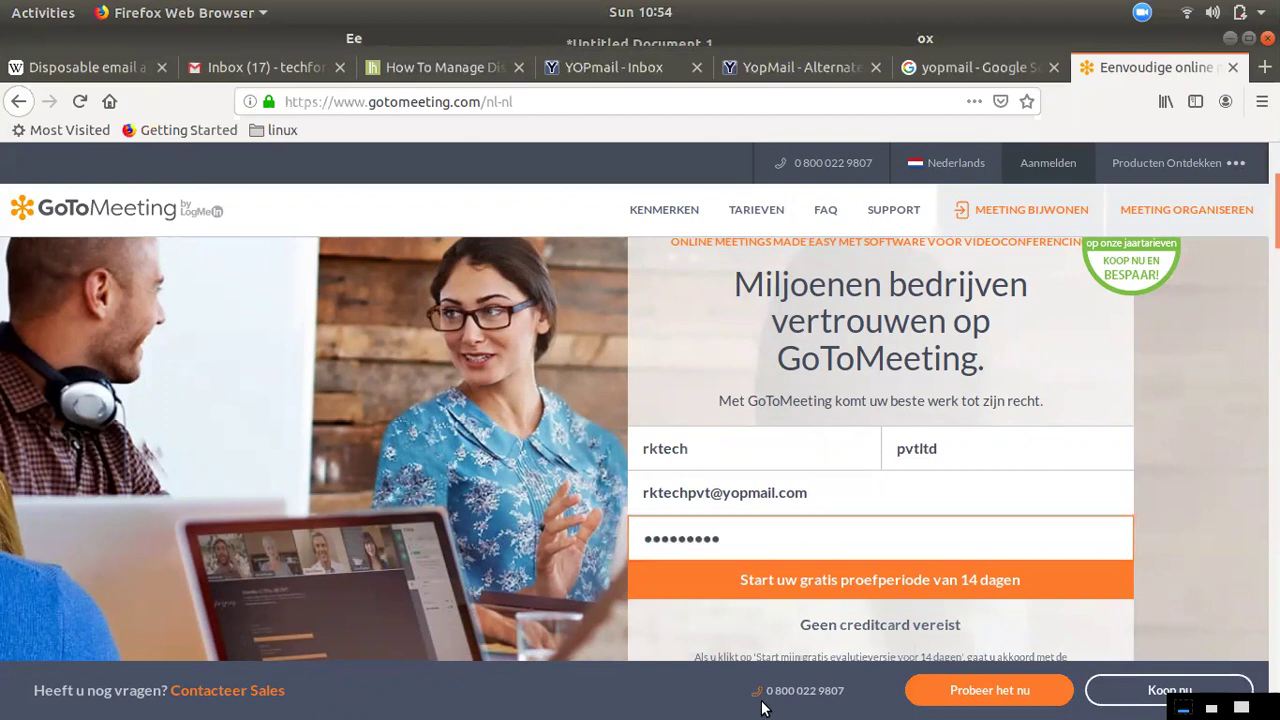
scroll(851, 587, "down", 4)
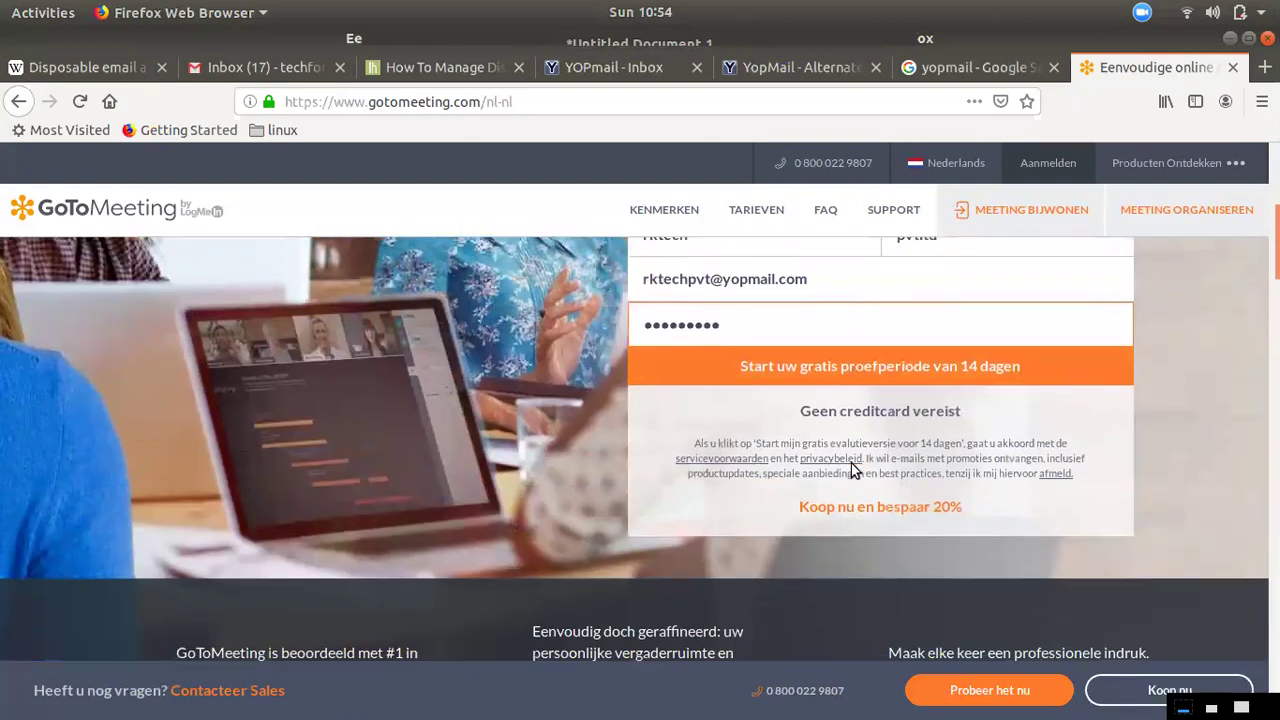
scroll(826, 454, "up", 2)
scroll(808, 466, "down", 1)
Submit the 14-day trial sign-up without saving the login, then check the YOPmail inbox
left_click(805, 471)
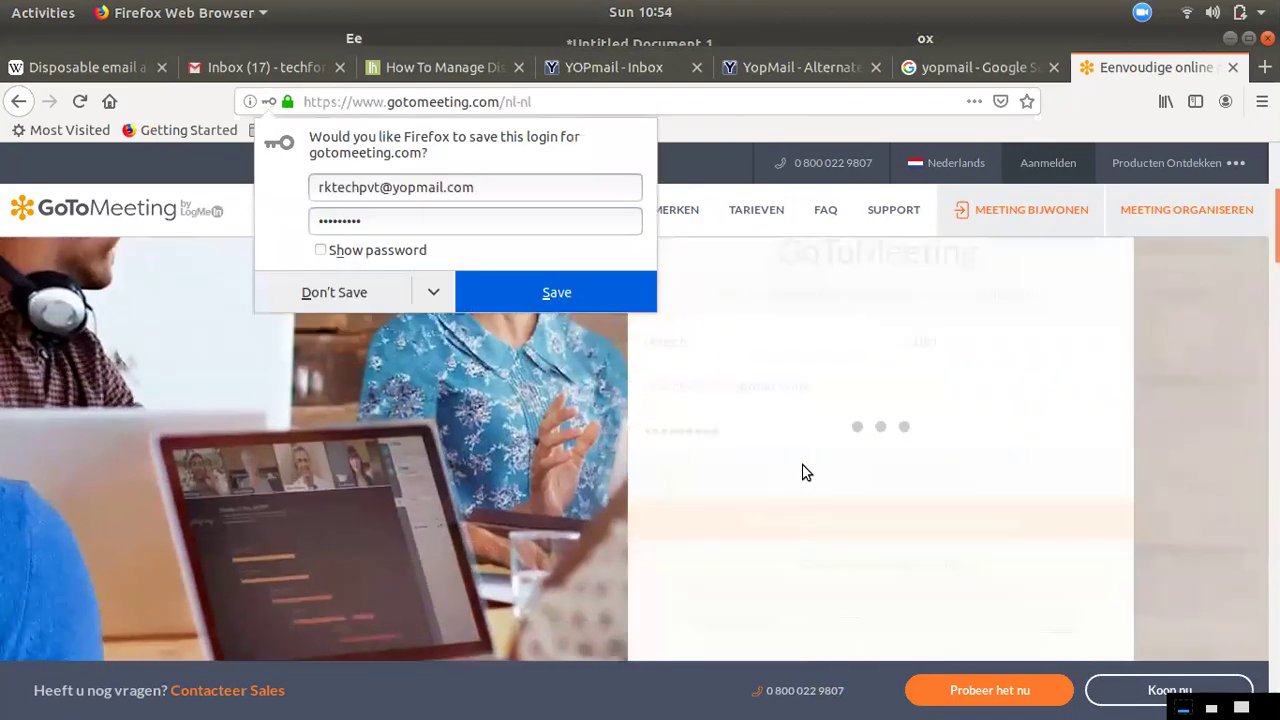
left_click(372, 300)
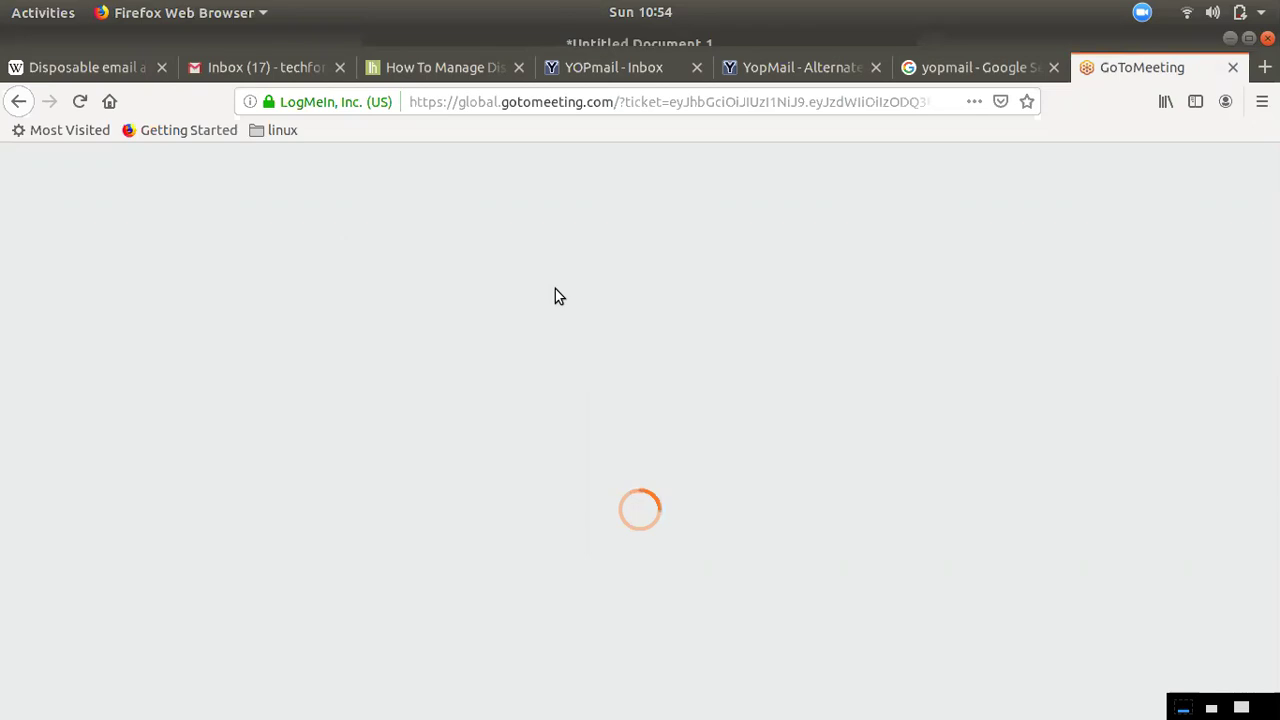
left_click(626, 68)
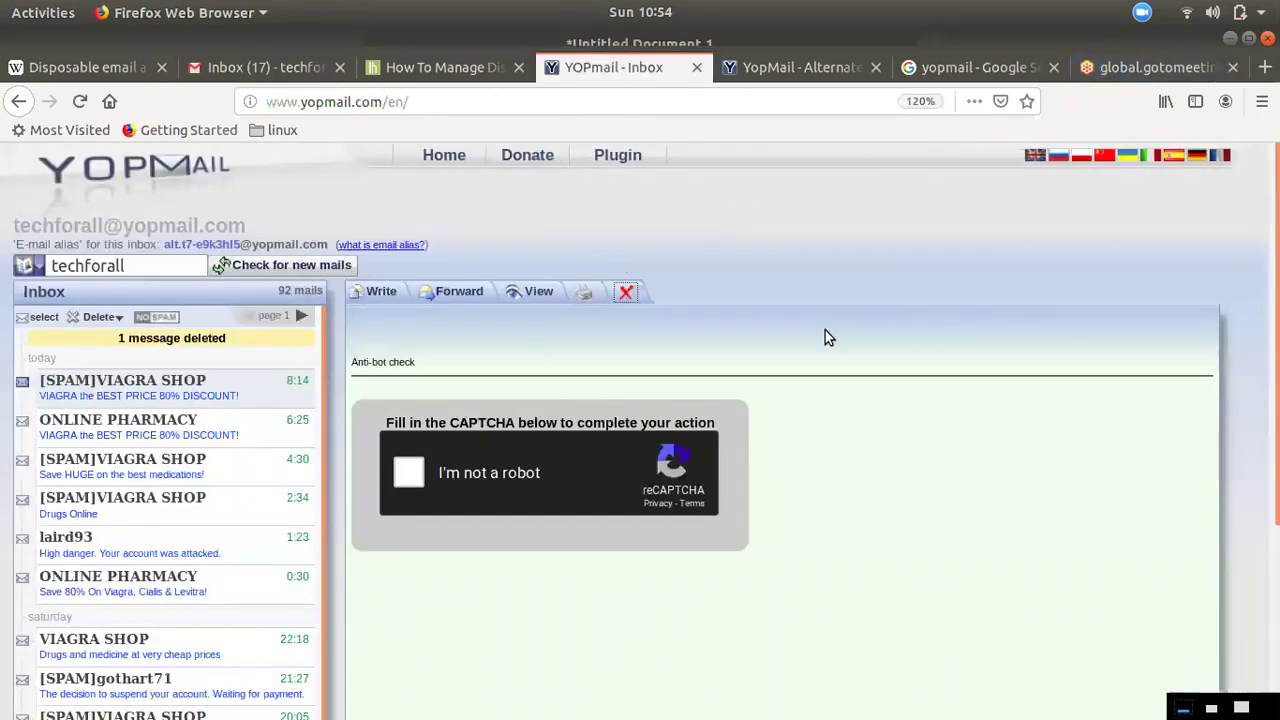
left_click(1100, 70)
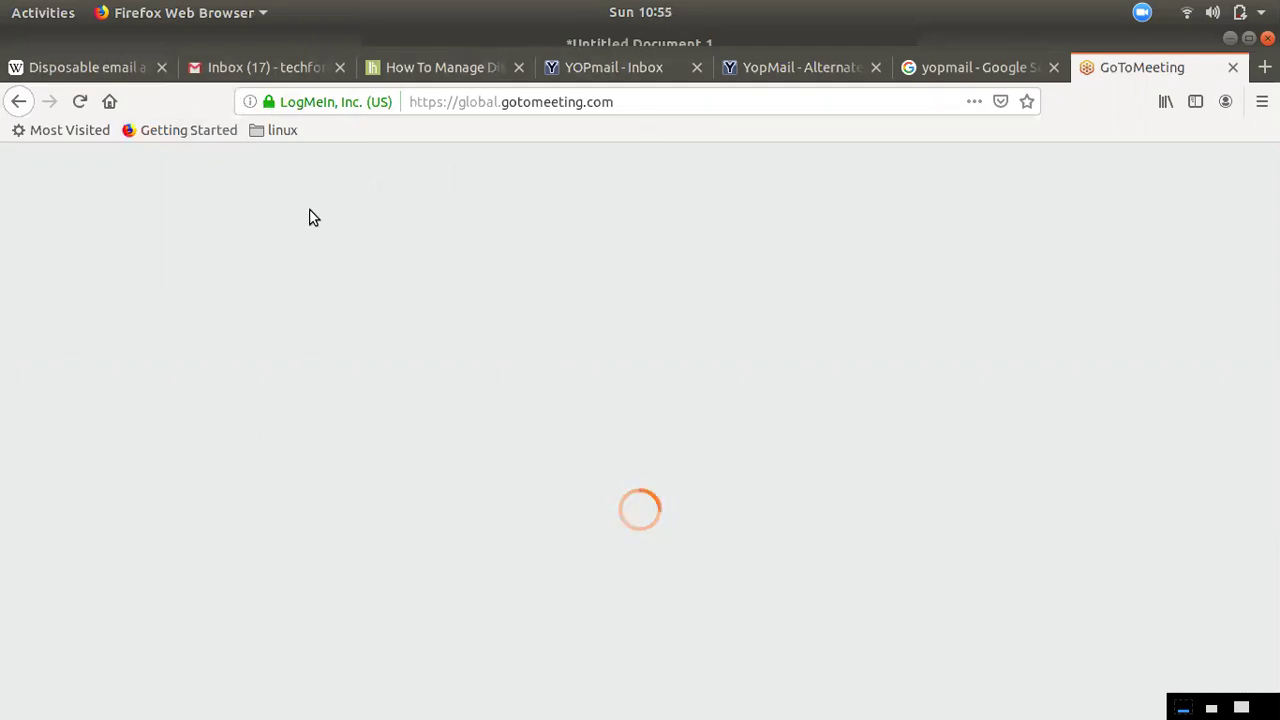
left_click(619, 77)
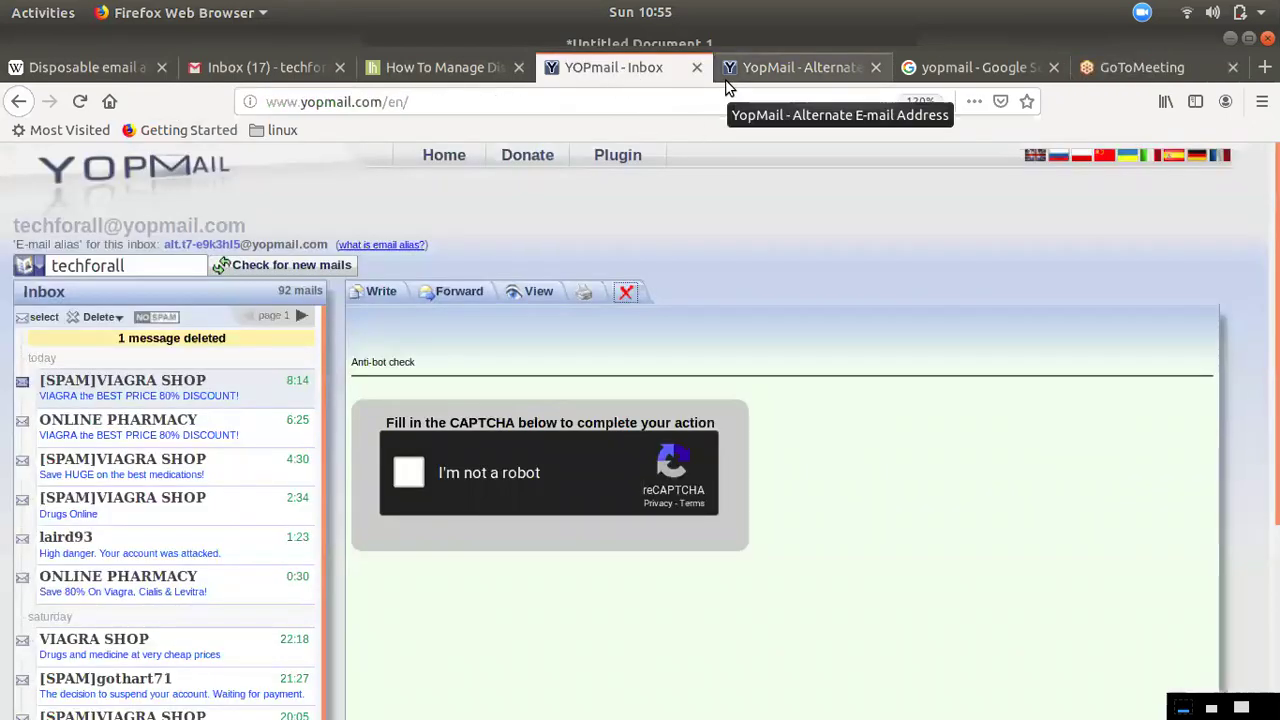